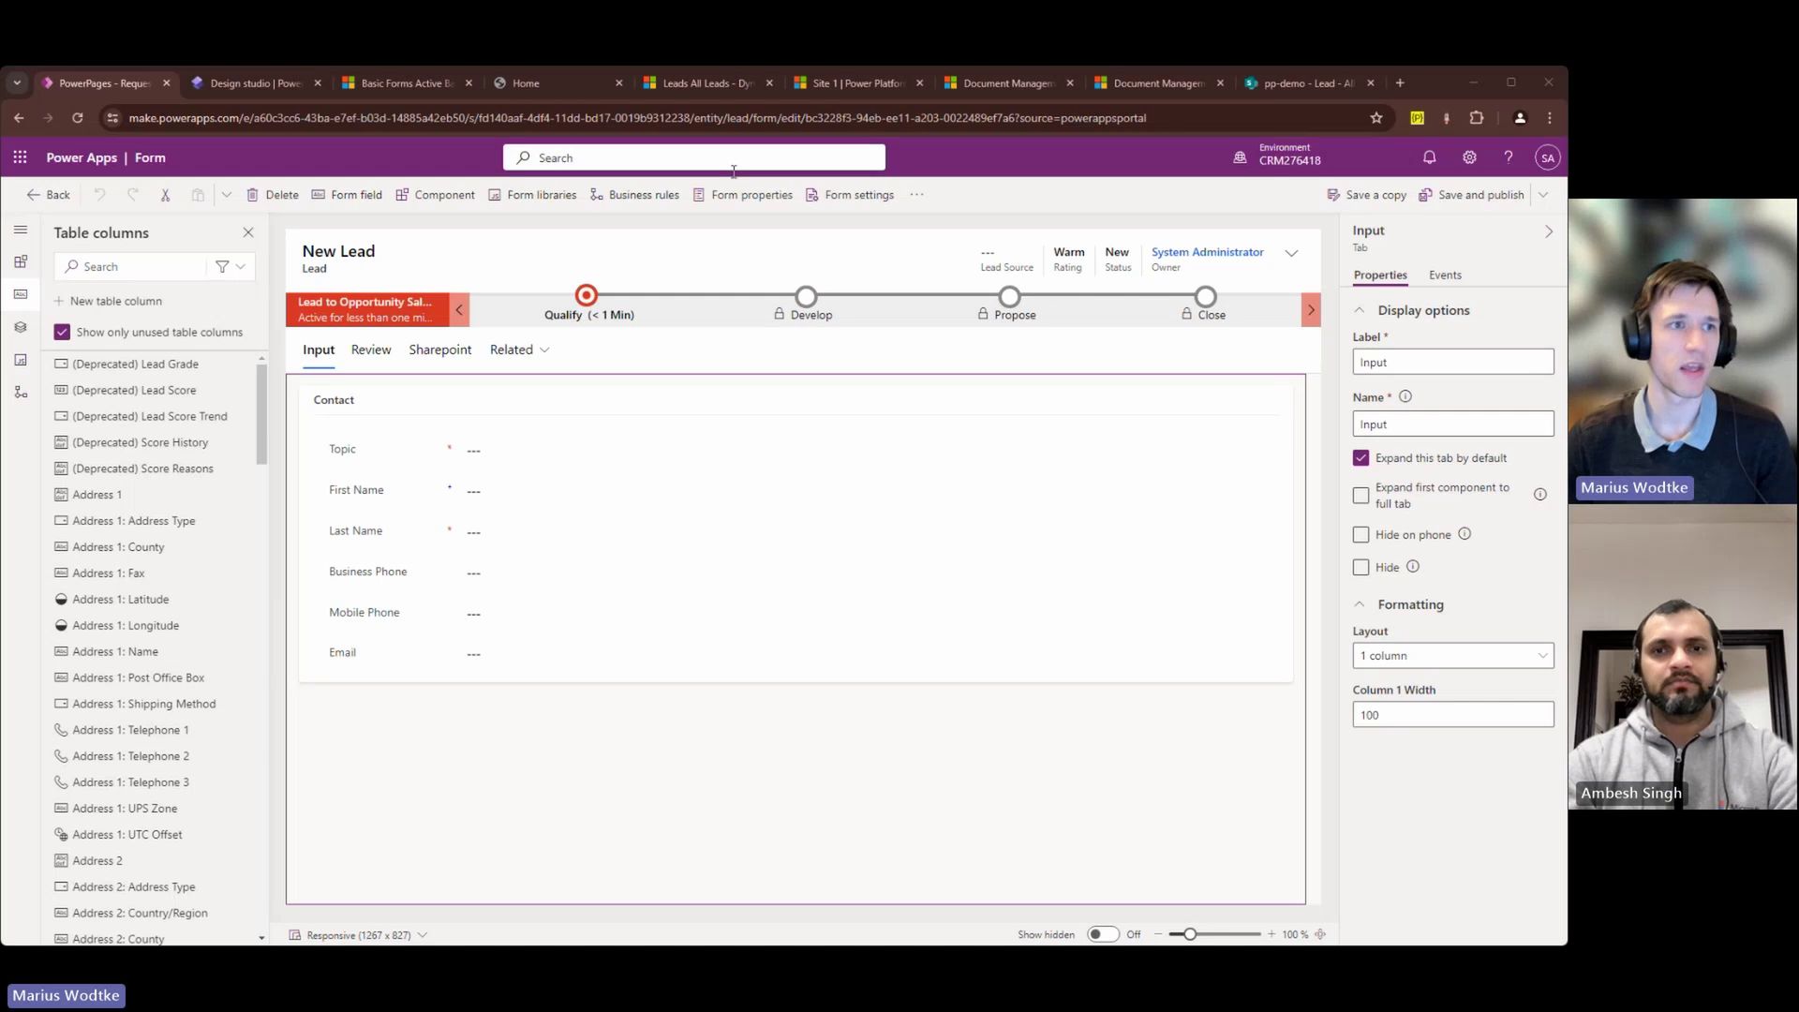
Step: Go back to the Request Quote page in the Power Pages design studio
{"action": "left_click", "coordinate": [241, 86]}
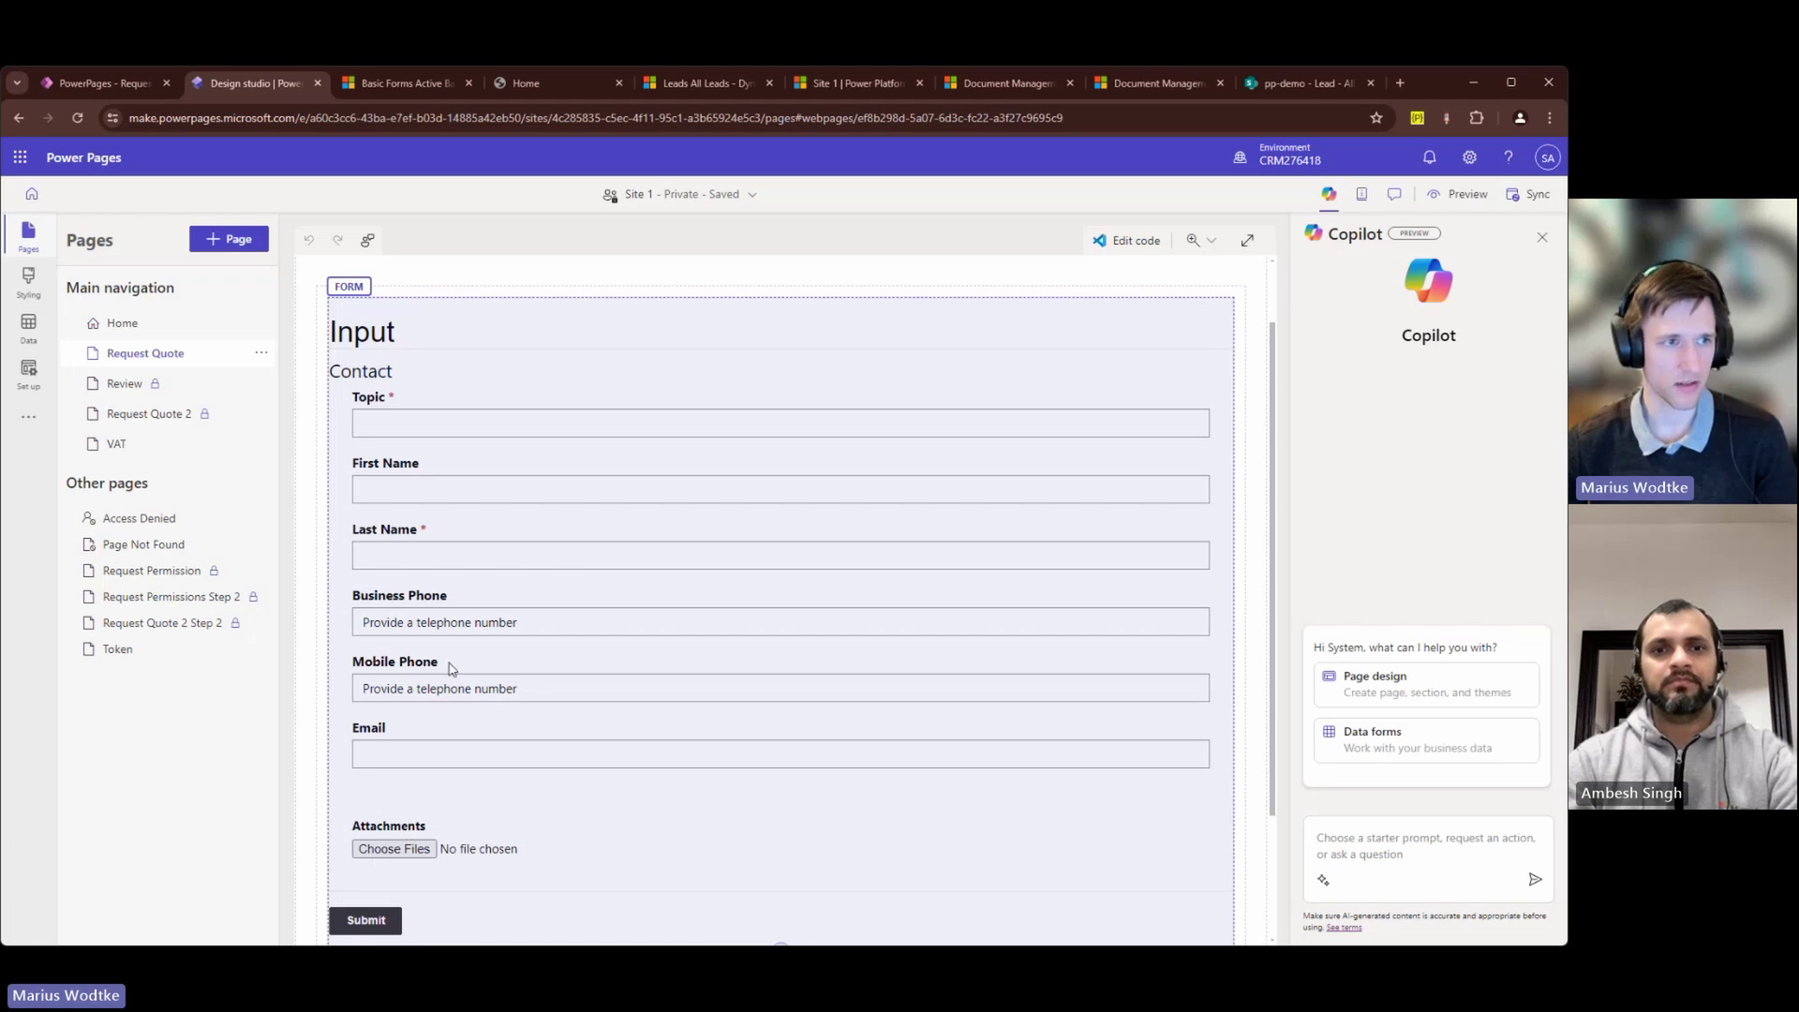
Step: Check that the Request Quote form allows multiple attachments, then bring up the Active Basic Forms list
{"action": "left_click", "coordinate": [398, 311]}
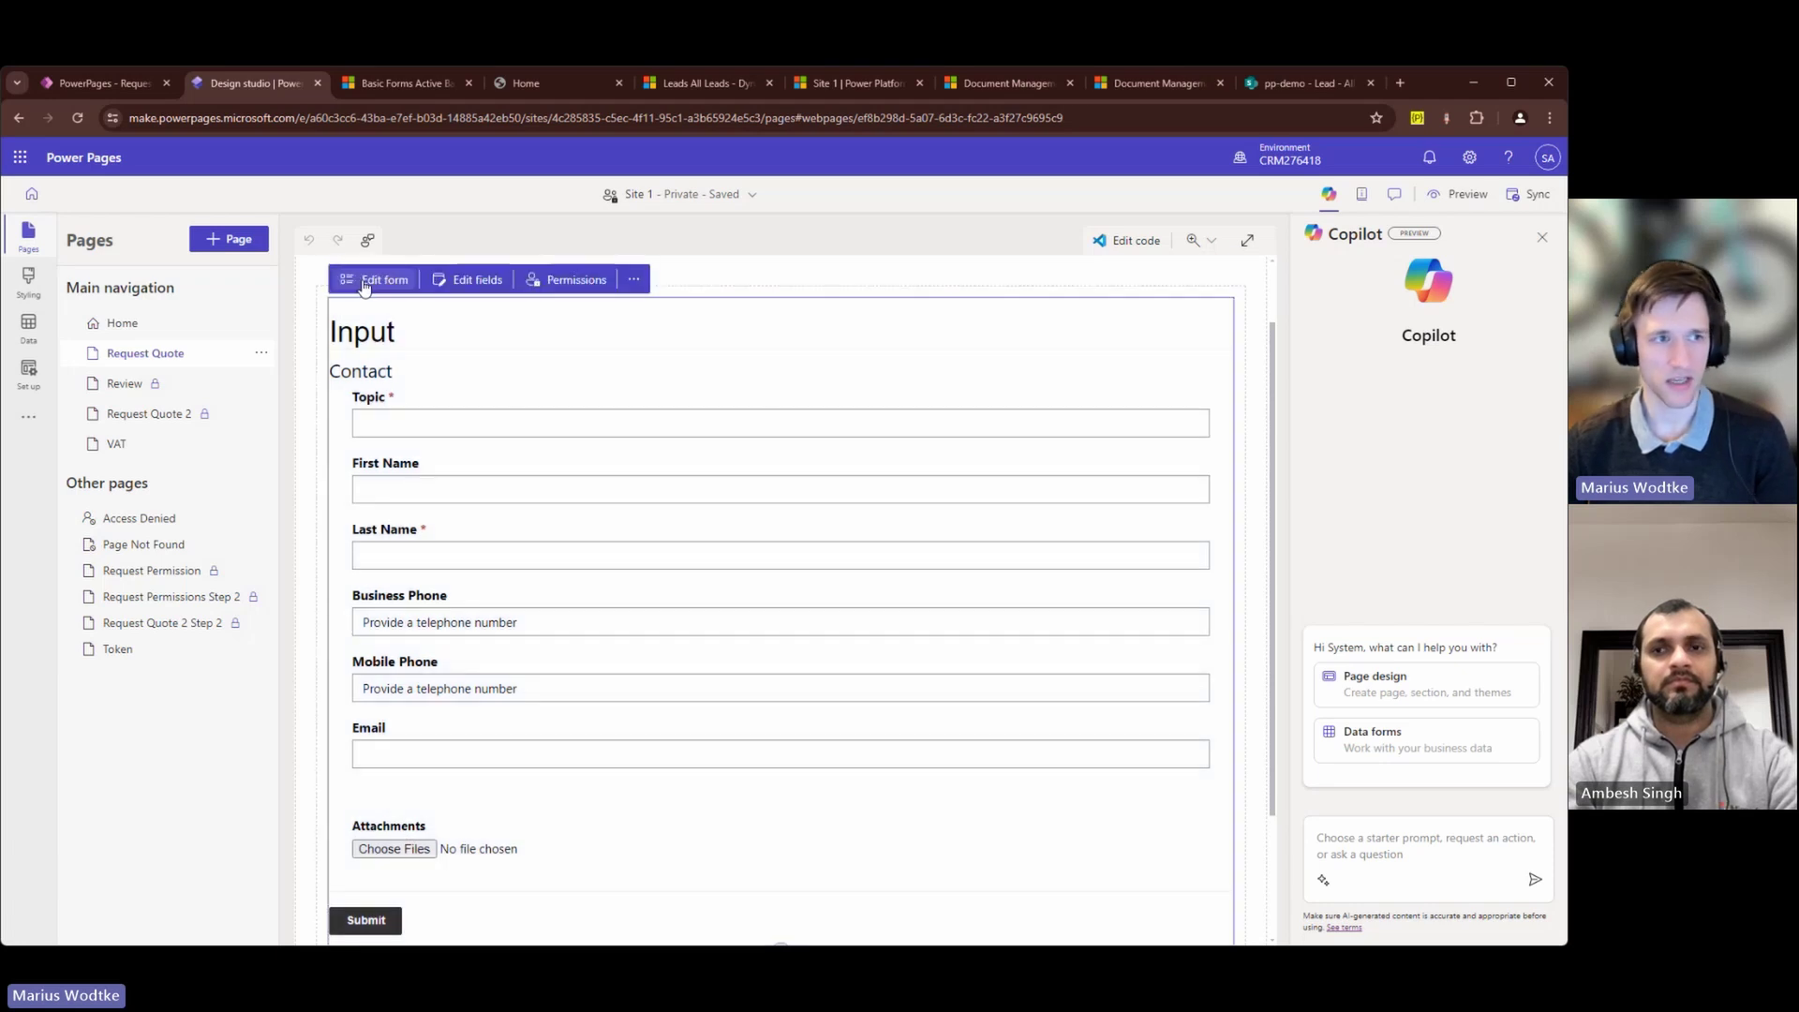
{"action": "left_click", "coordinate": [365, 283]}
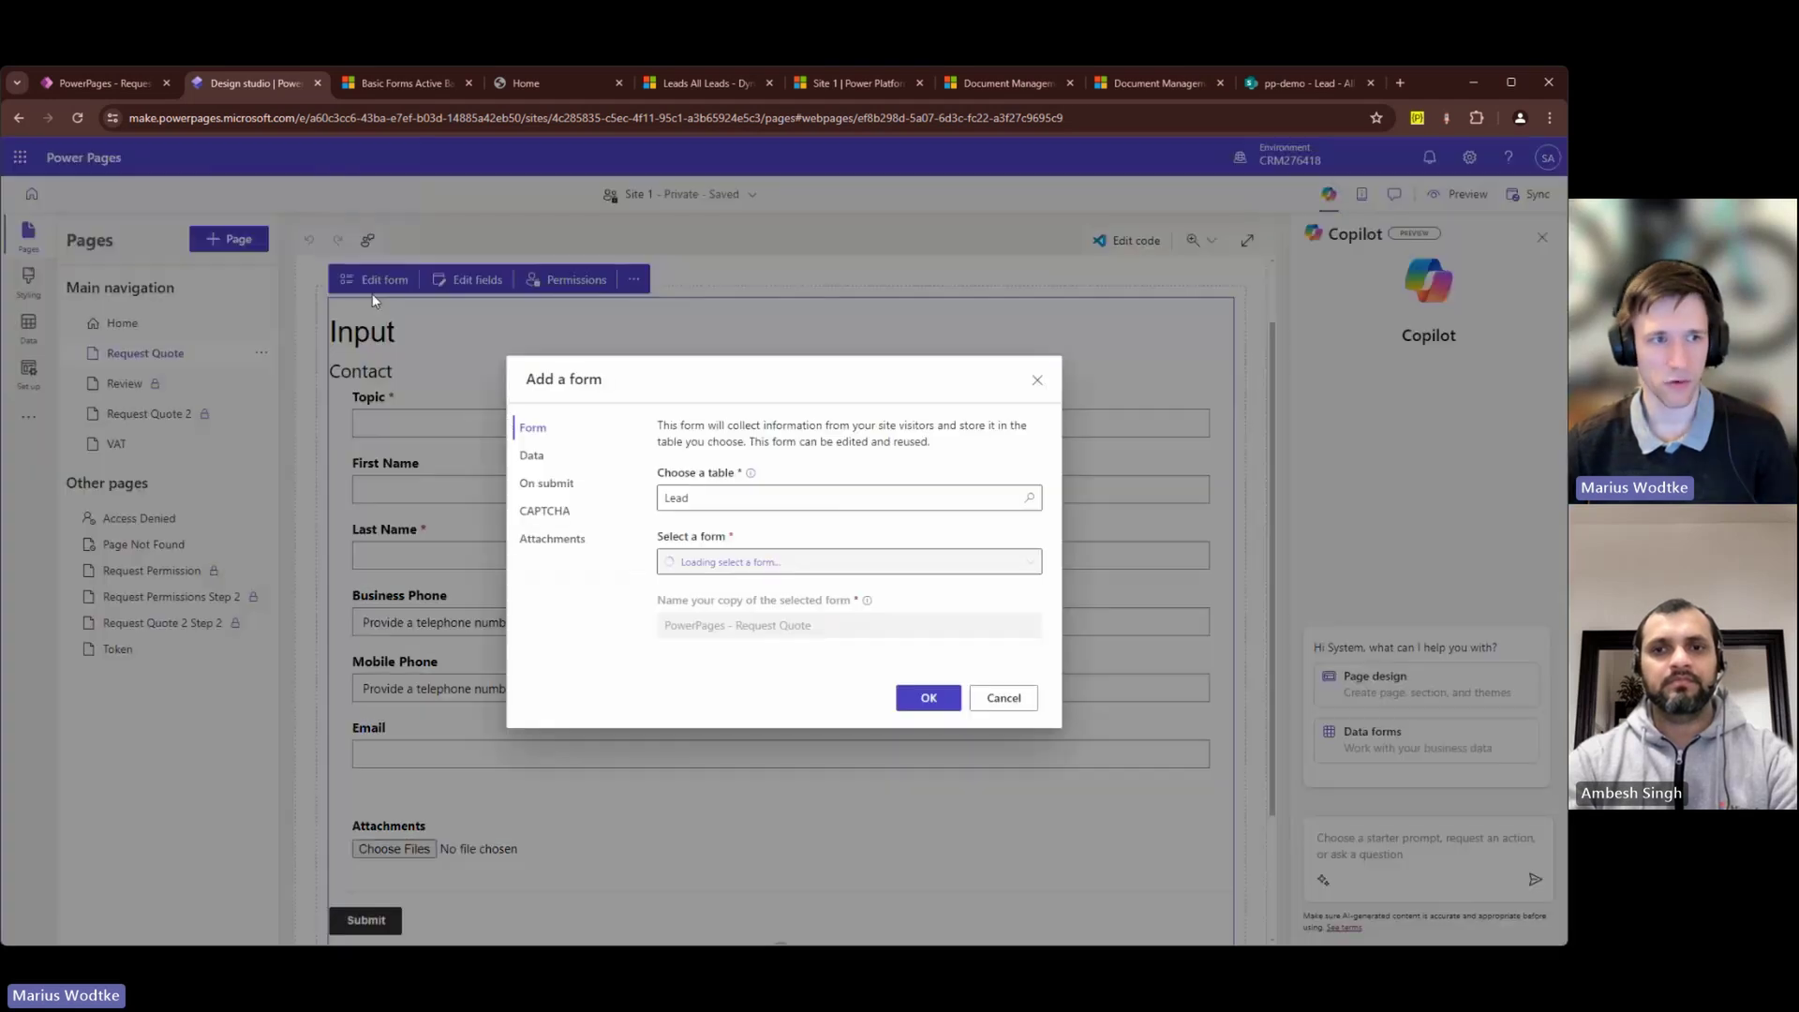
{"action": "left_click", "coordinate": [529, 540]}
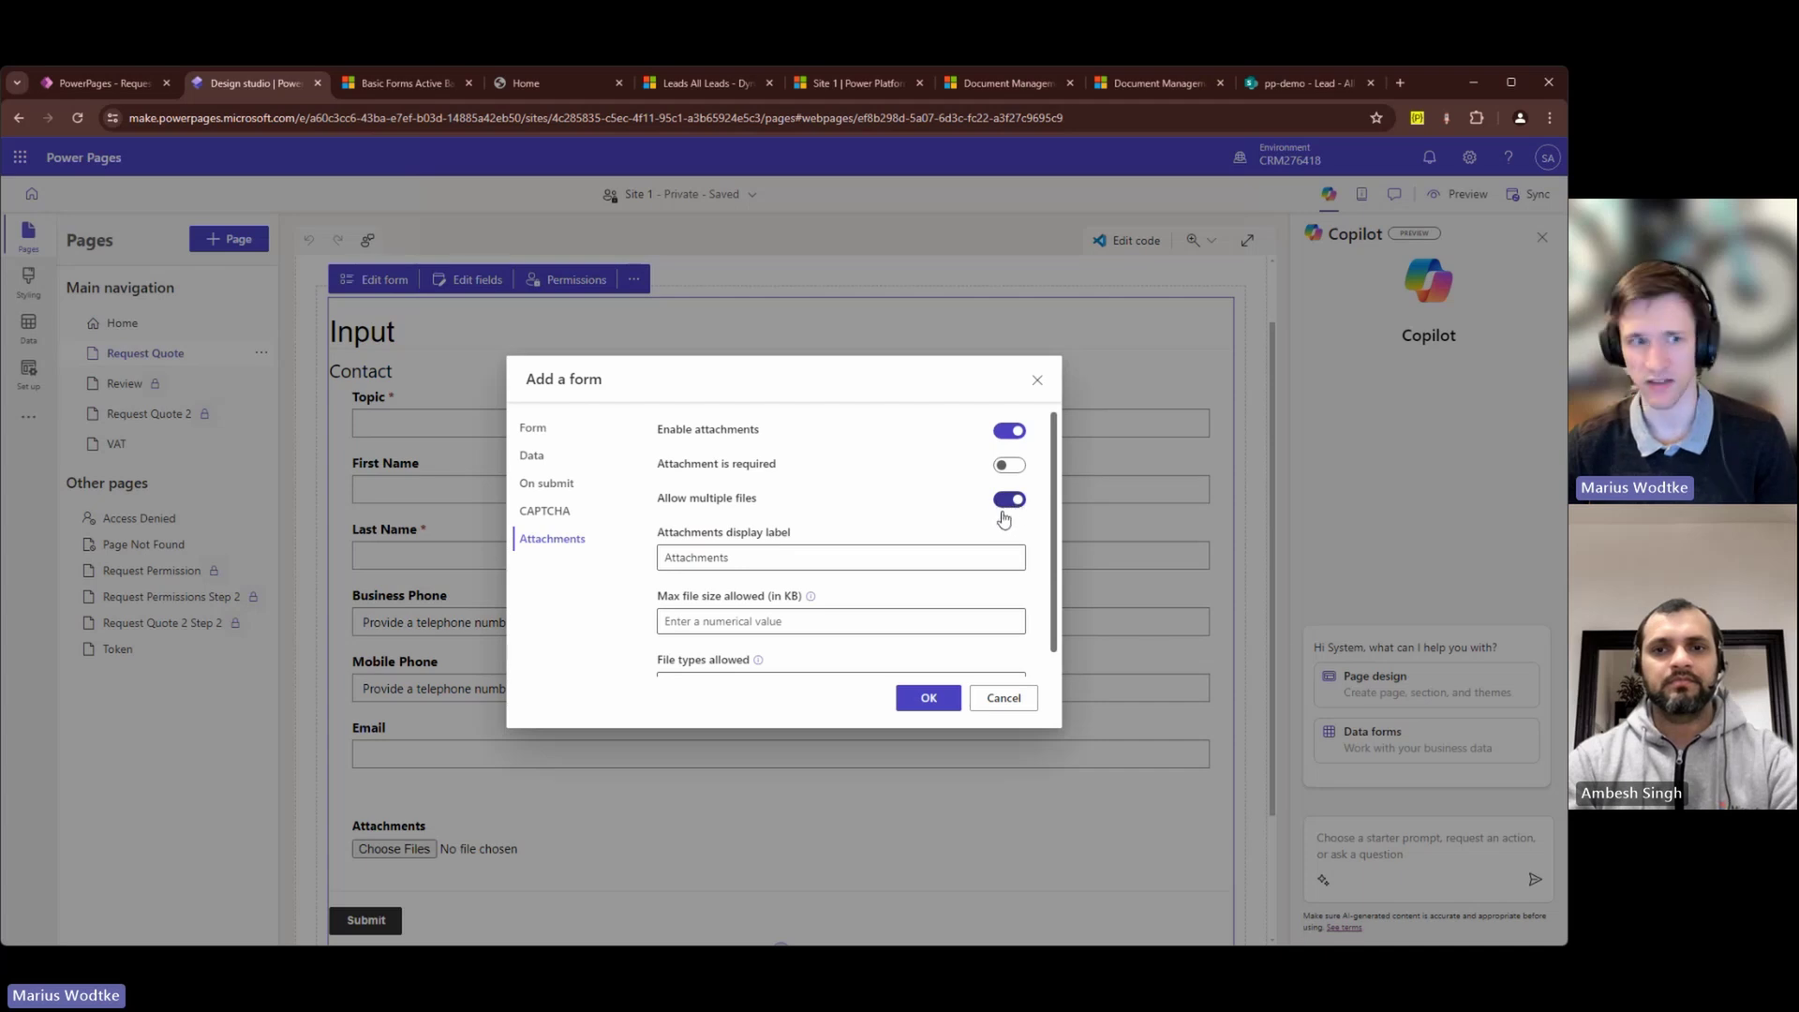
{"action": "scroll", "coordinate": [993, 534], "scroll_direction": "down", "scroll_amount": 1}
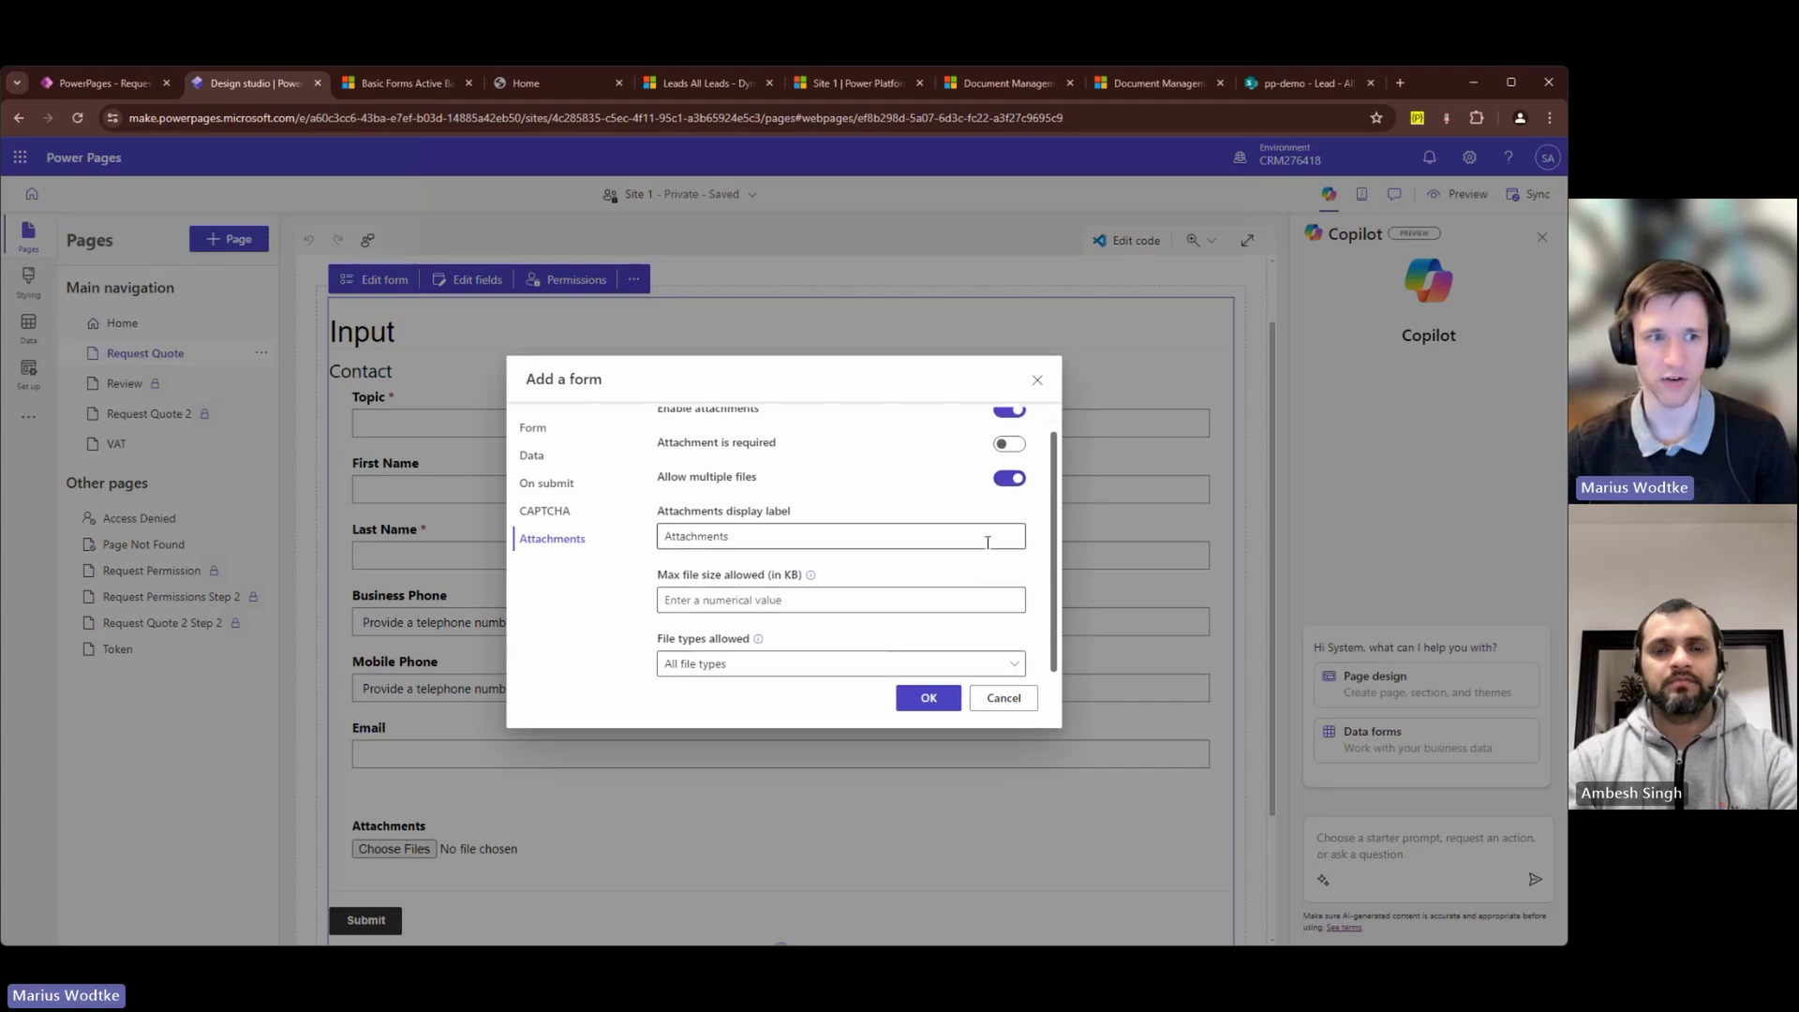
{"action": "left_click", "coordinate": [380, 79]}
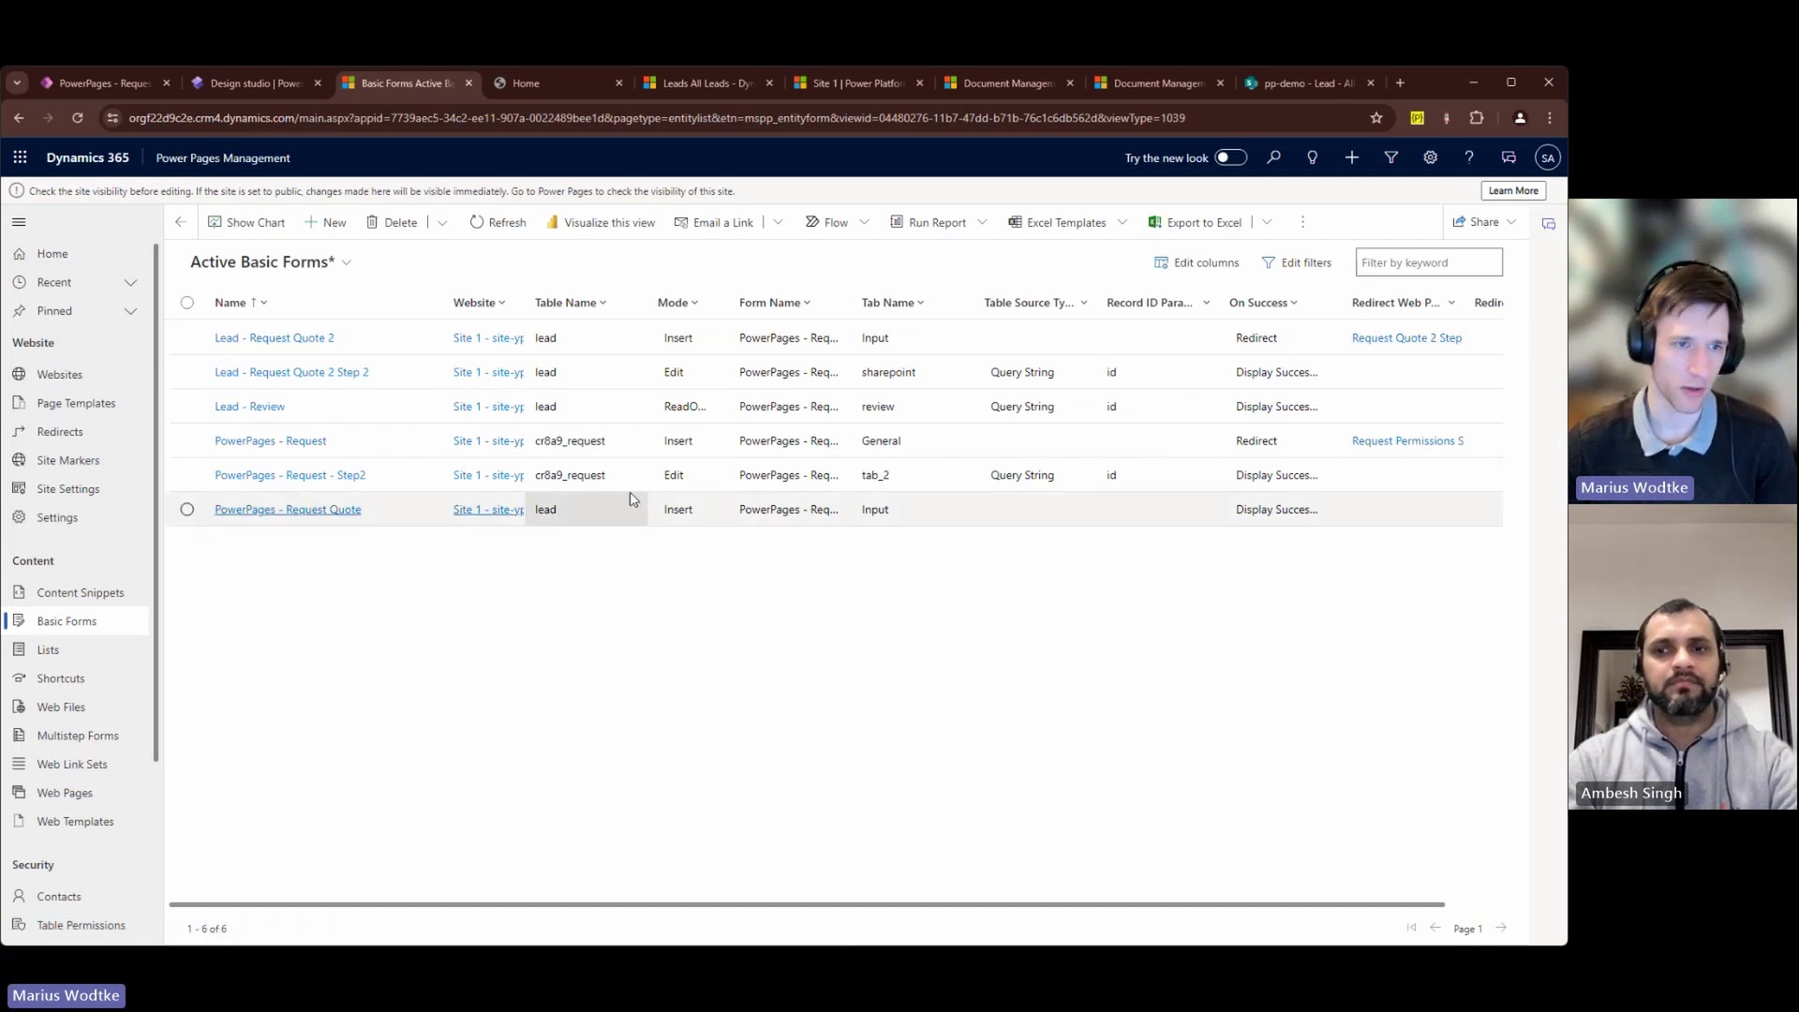
Step: Show the PowerPages - Request Quote basic form's Attach File settings: saved as Notes, multiple files allowed
{"action": "double_click", "coordinate": [789, 510]}
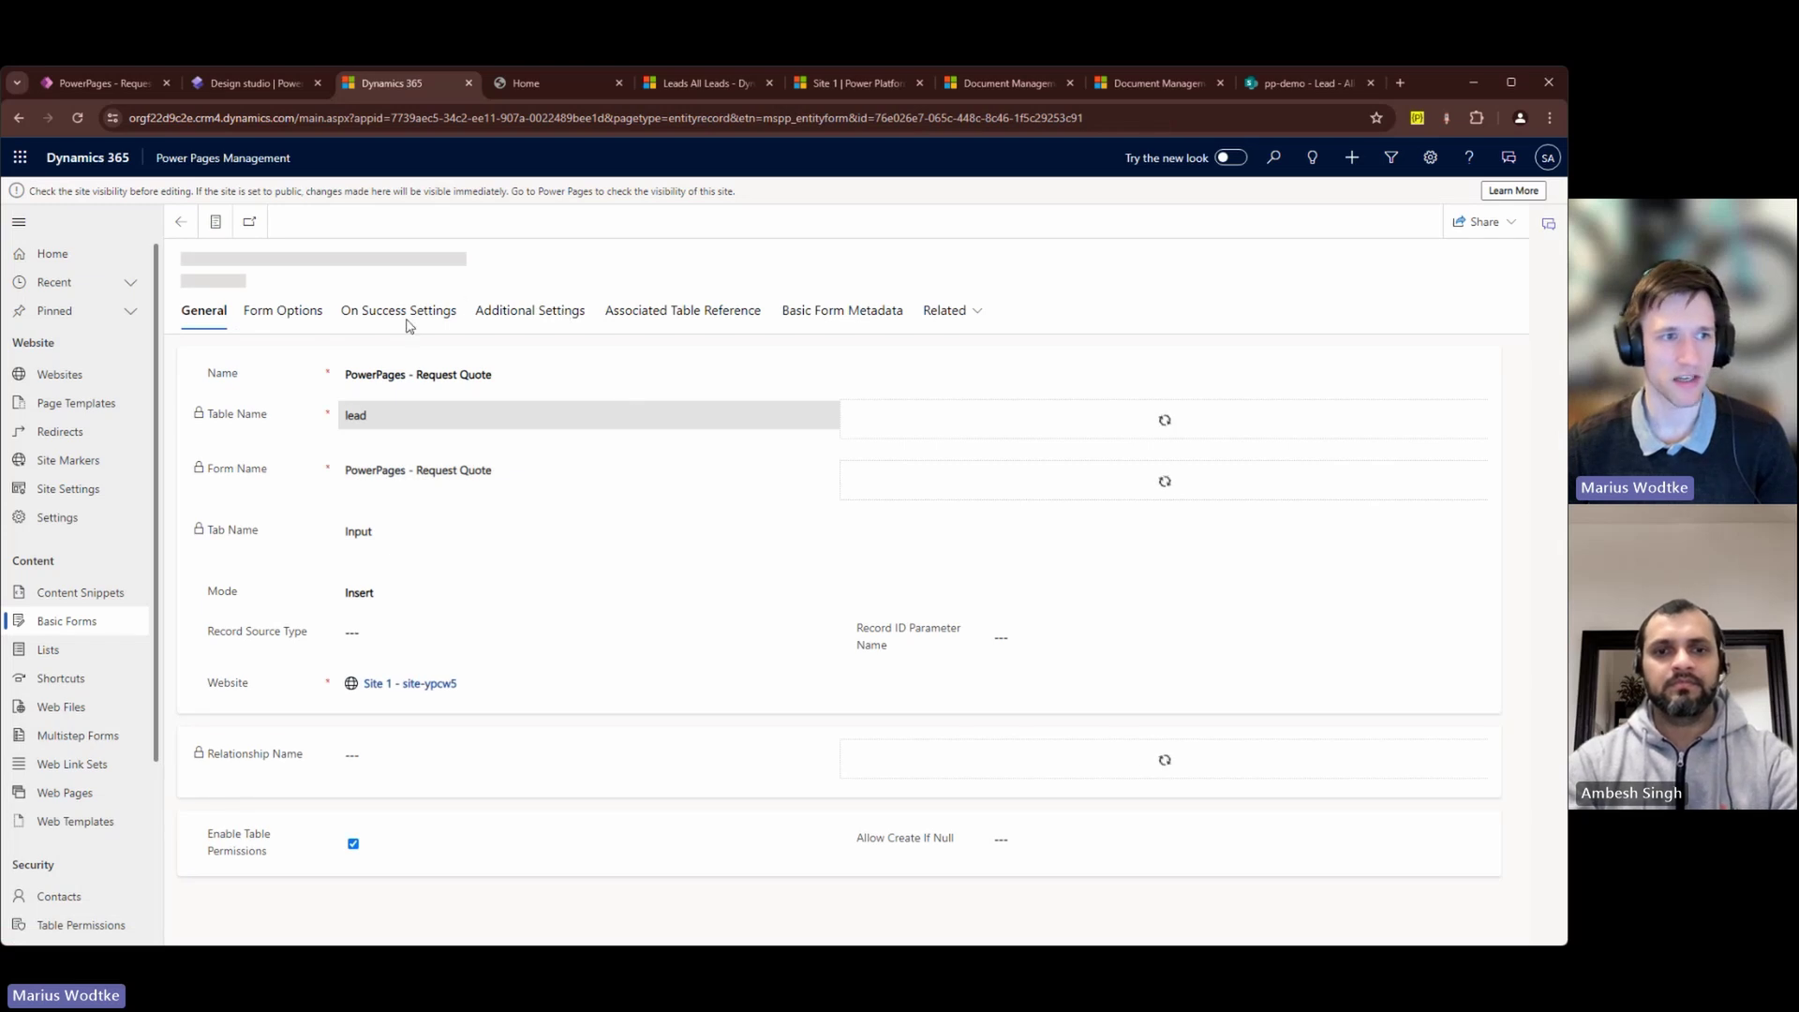
{"action": "left_click", "coordinate": [504, 311]}
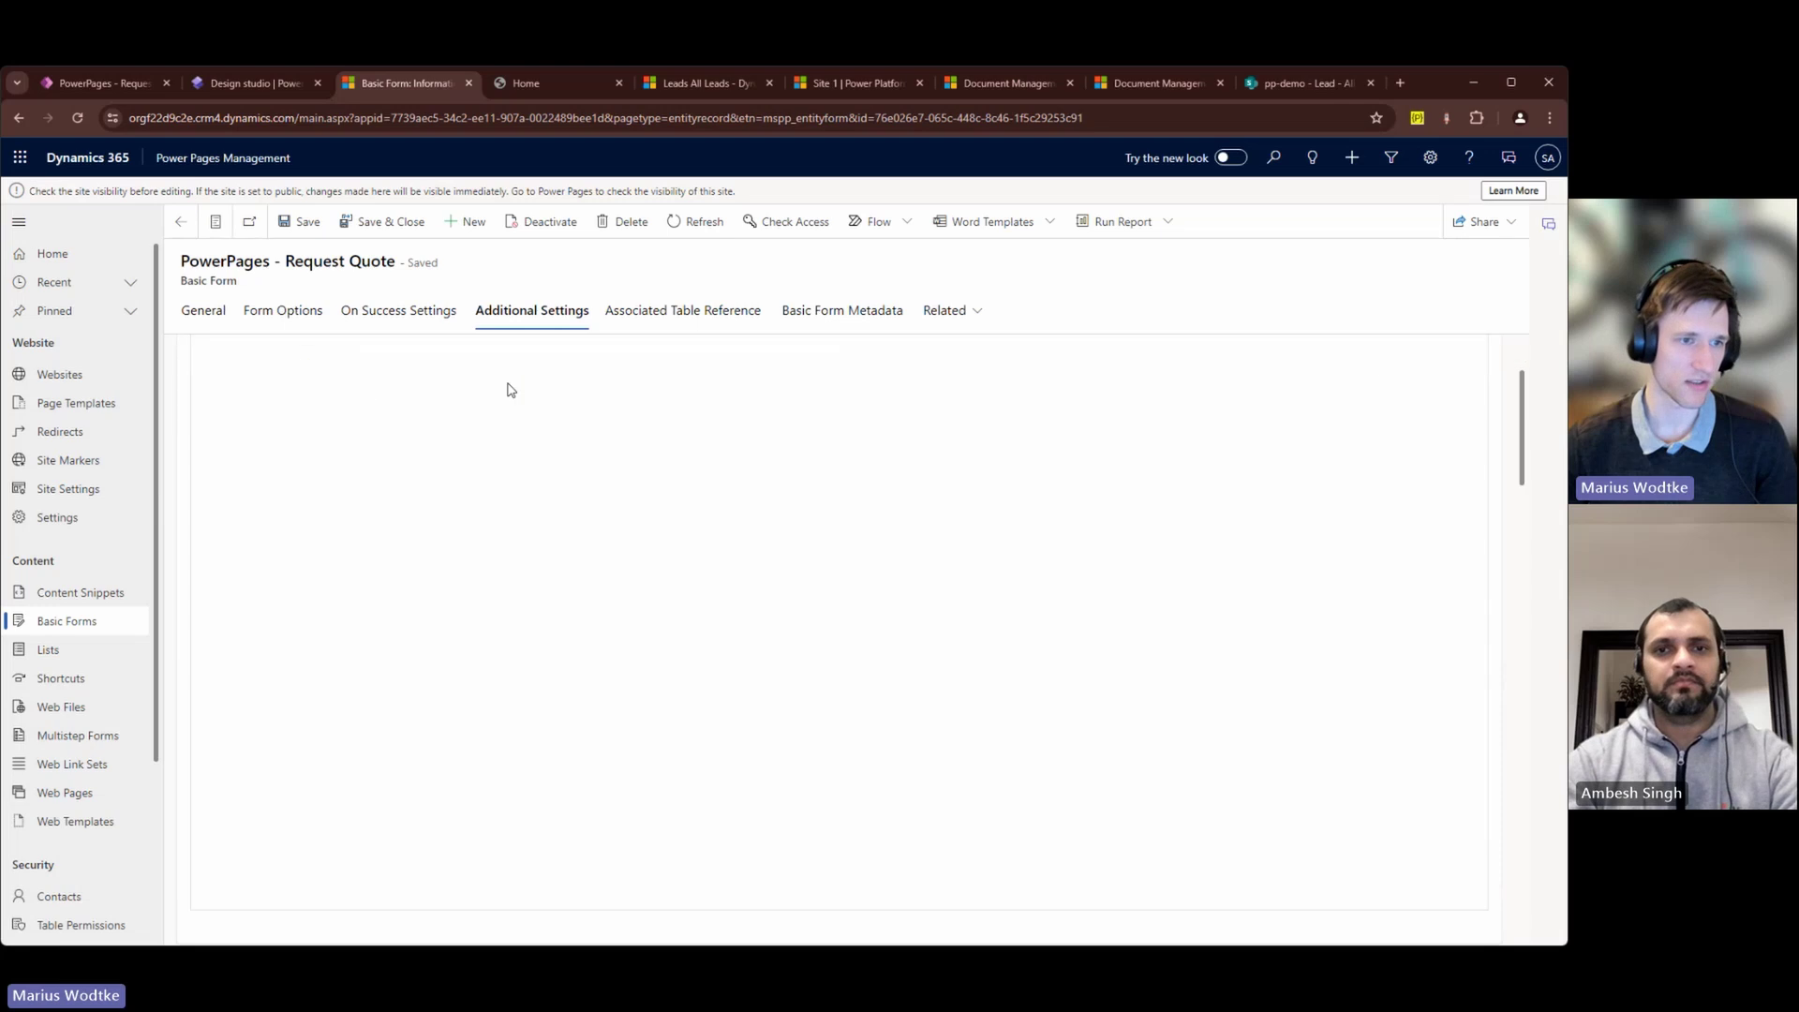
{"action": "scroll", "coordinate": [506, 386], "scroll_direction": "down", "scroll_amount": 10}
{"action": "scroll", "coordinate": [402, 440], "scroll_direction": "up", "scroll_amount": 1}
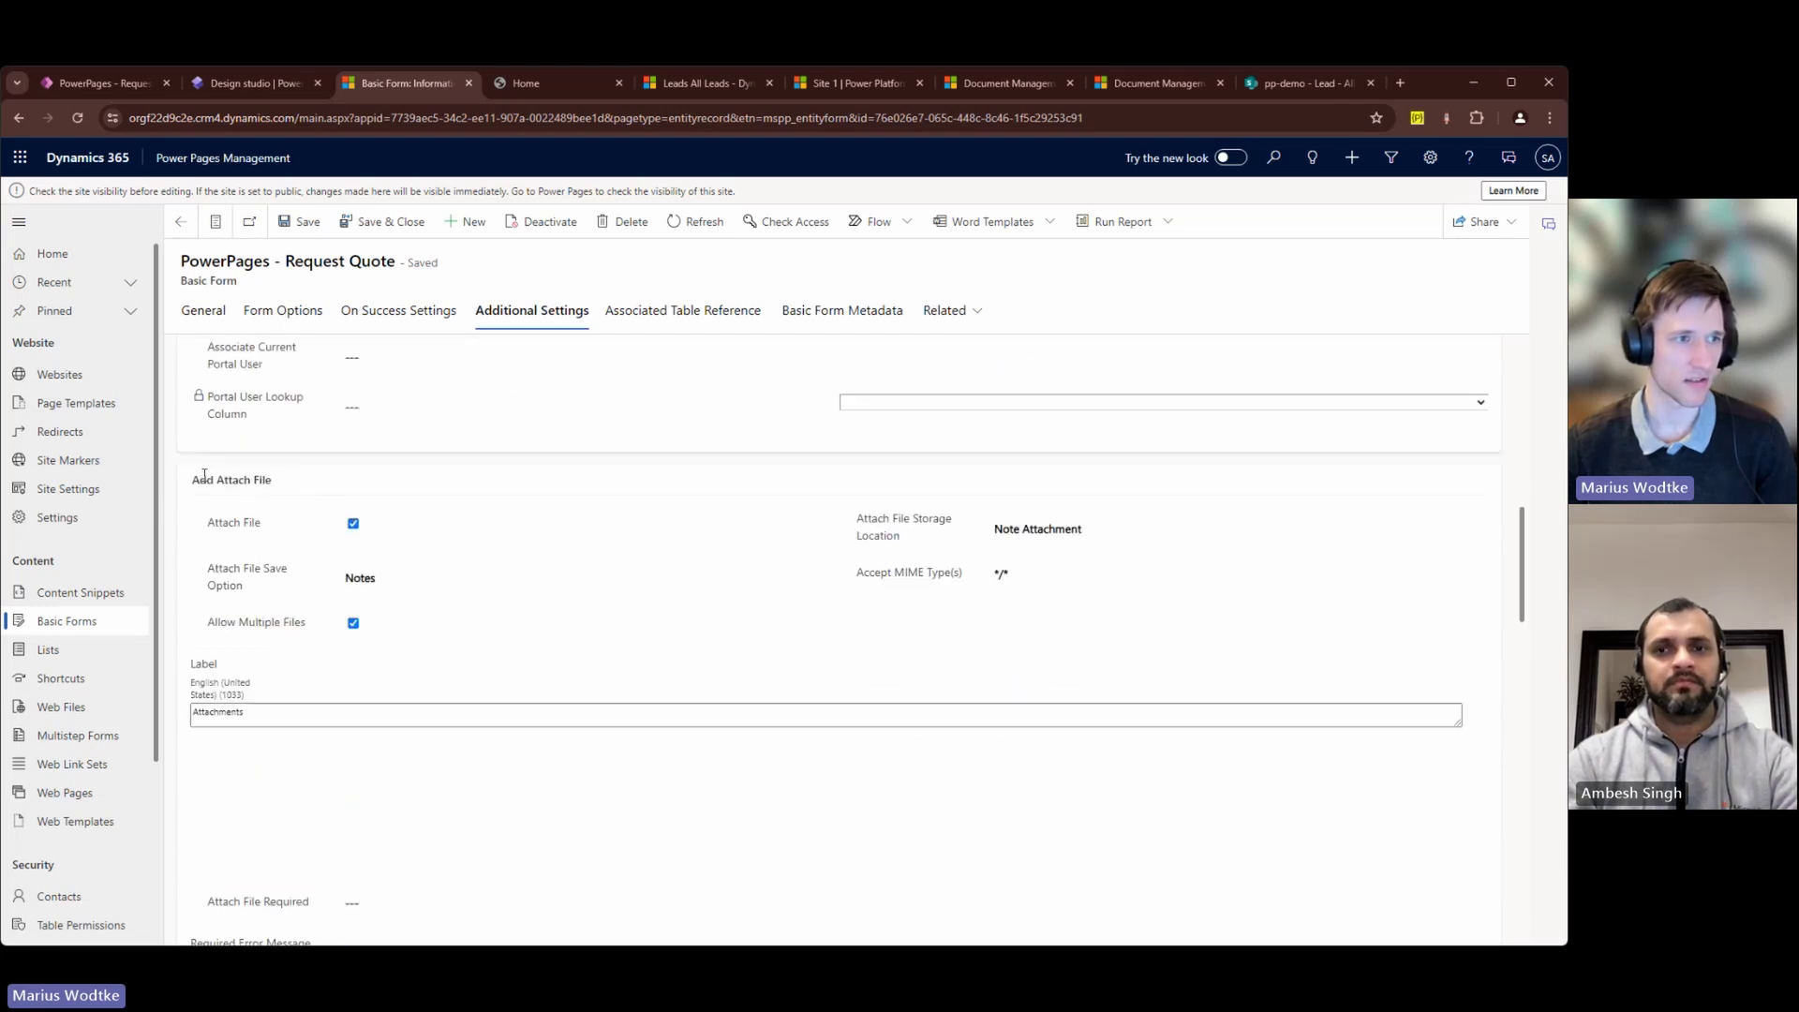
{"action": "left_click_drag", "start_coordinate": [191, 479], "coordinate": [273, 481]}
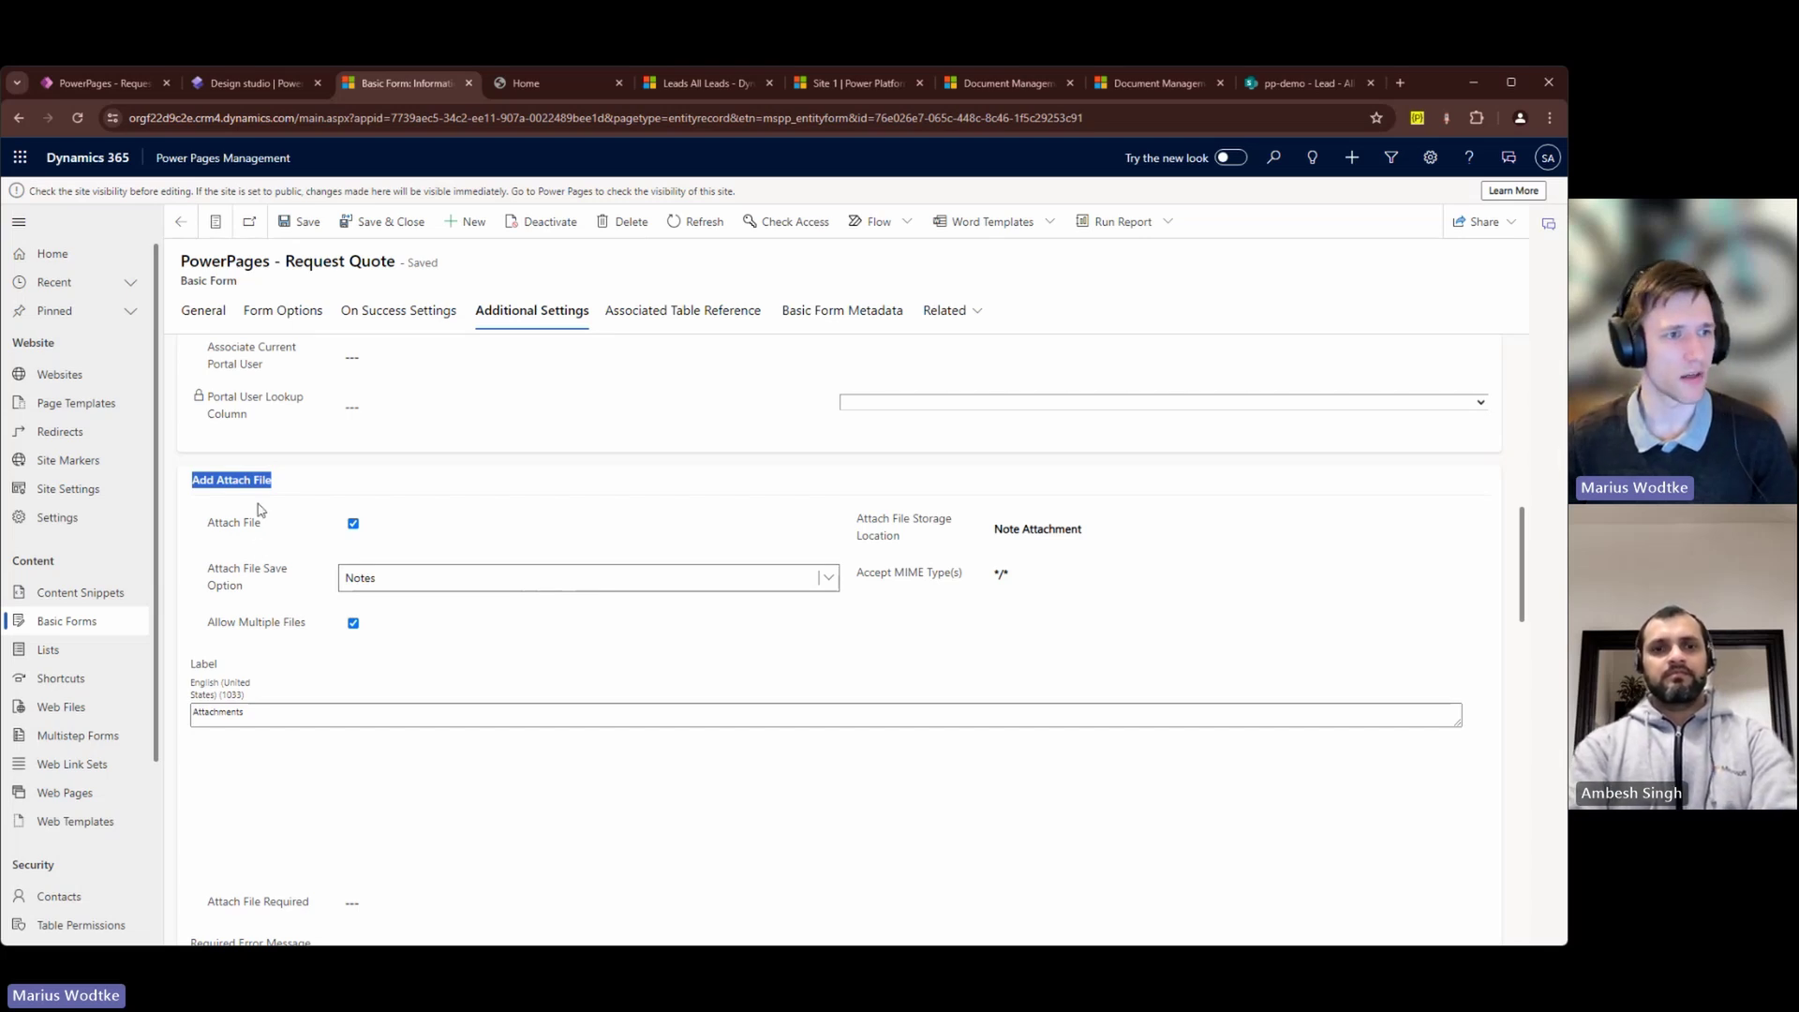
Step: Close the Add a form dialog and go to Set up > Table permissions
{"action": "left_click", "coordinate": [271, 83]}
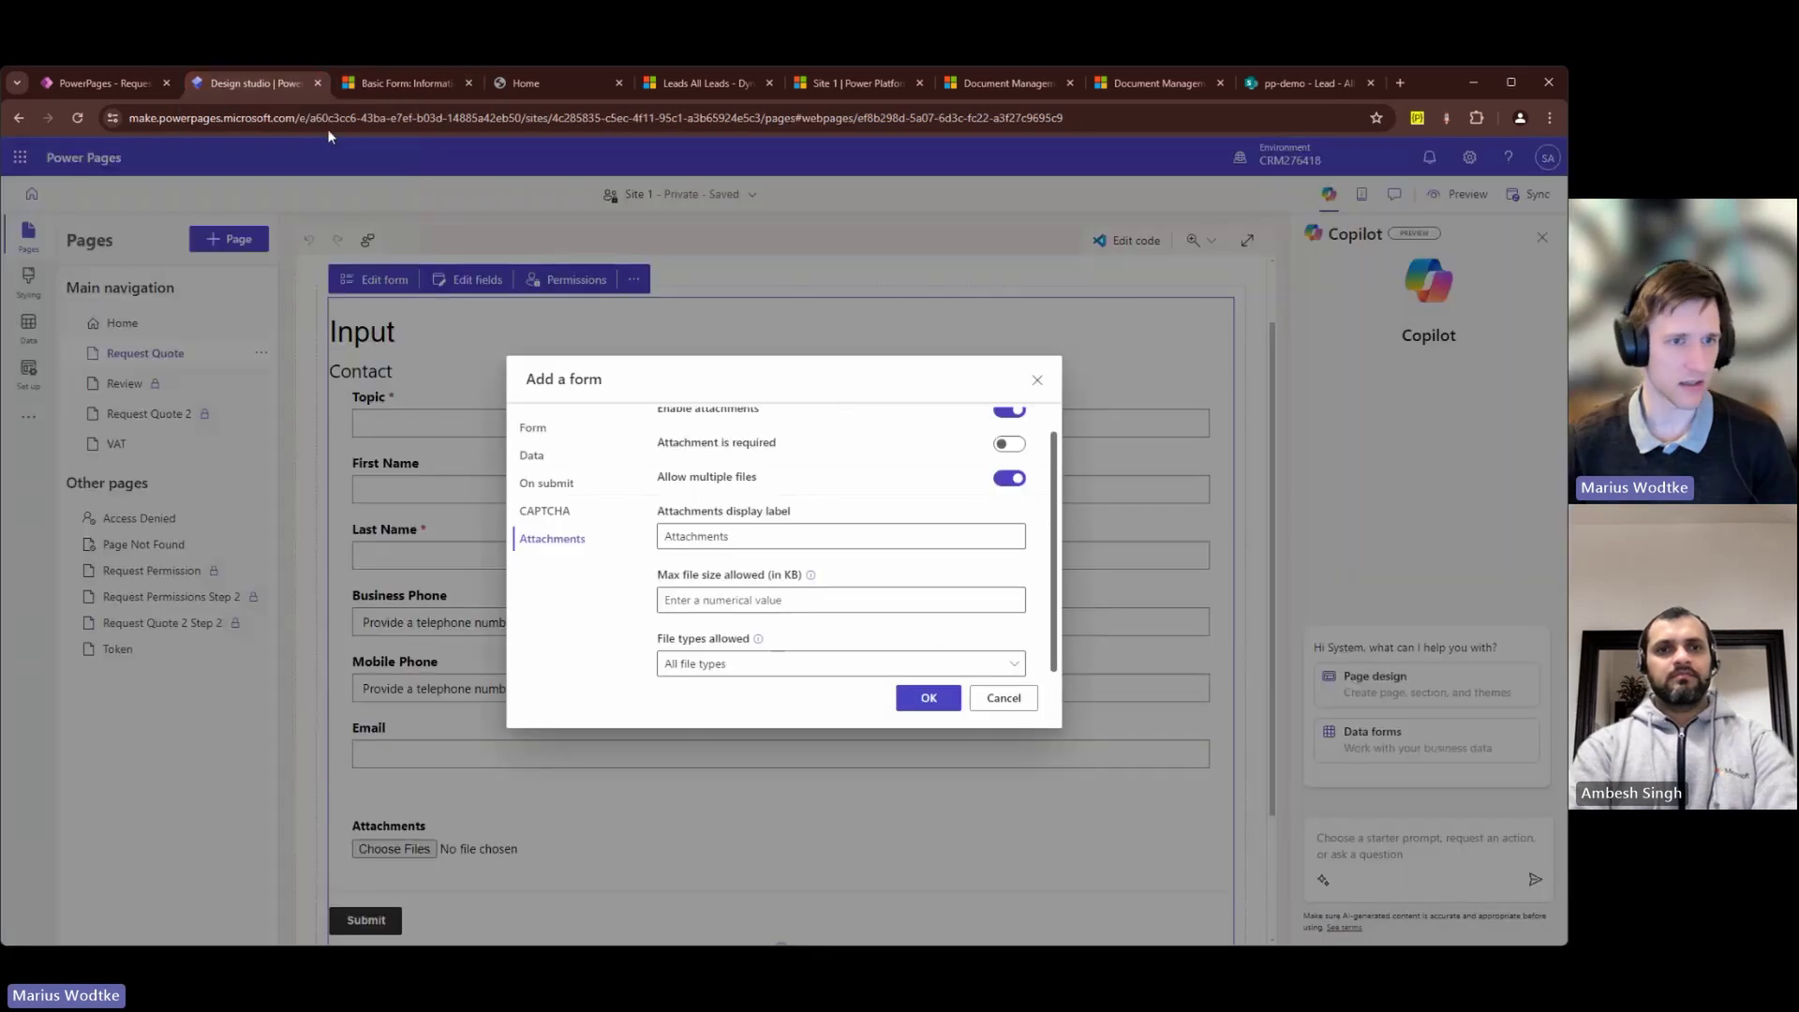
{"action": "left_click", "coordinate": [1037, 382]}
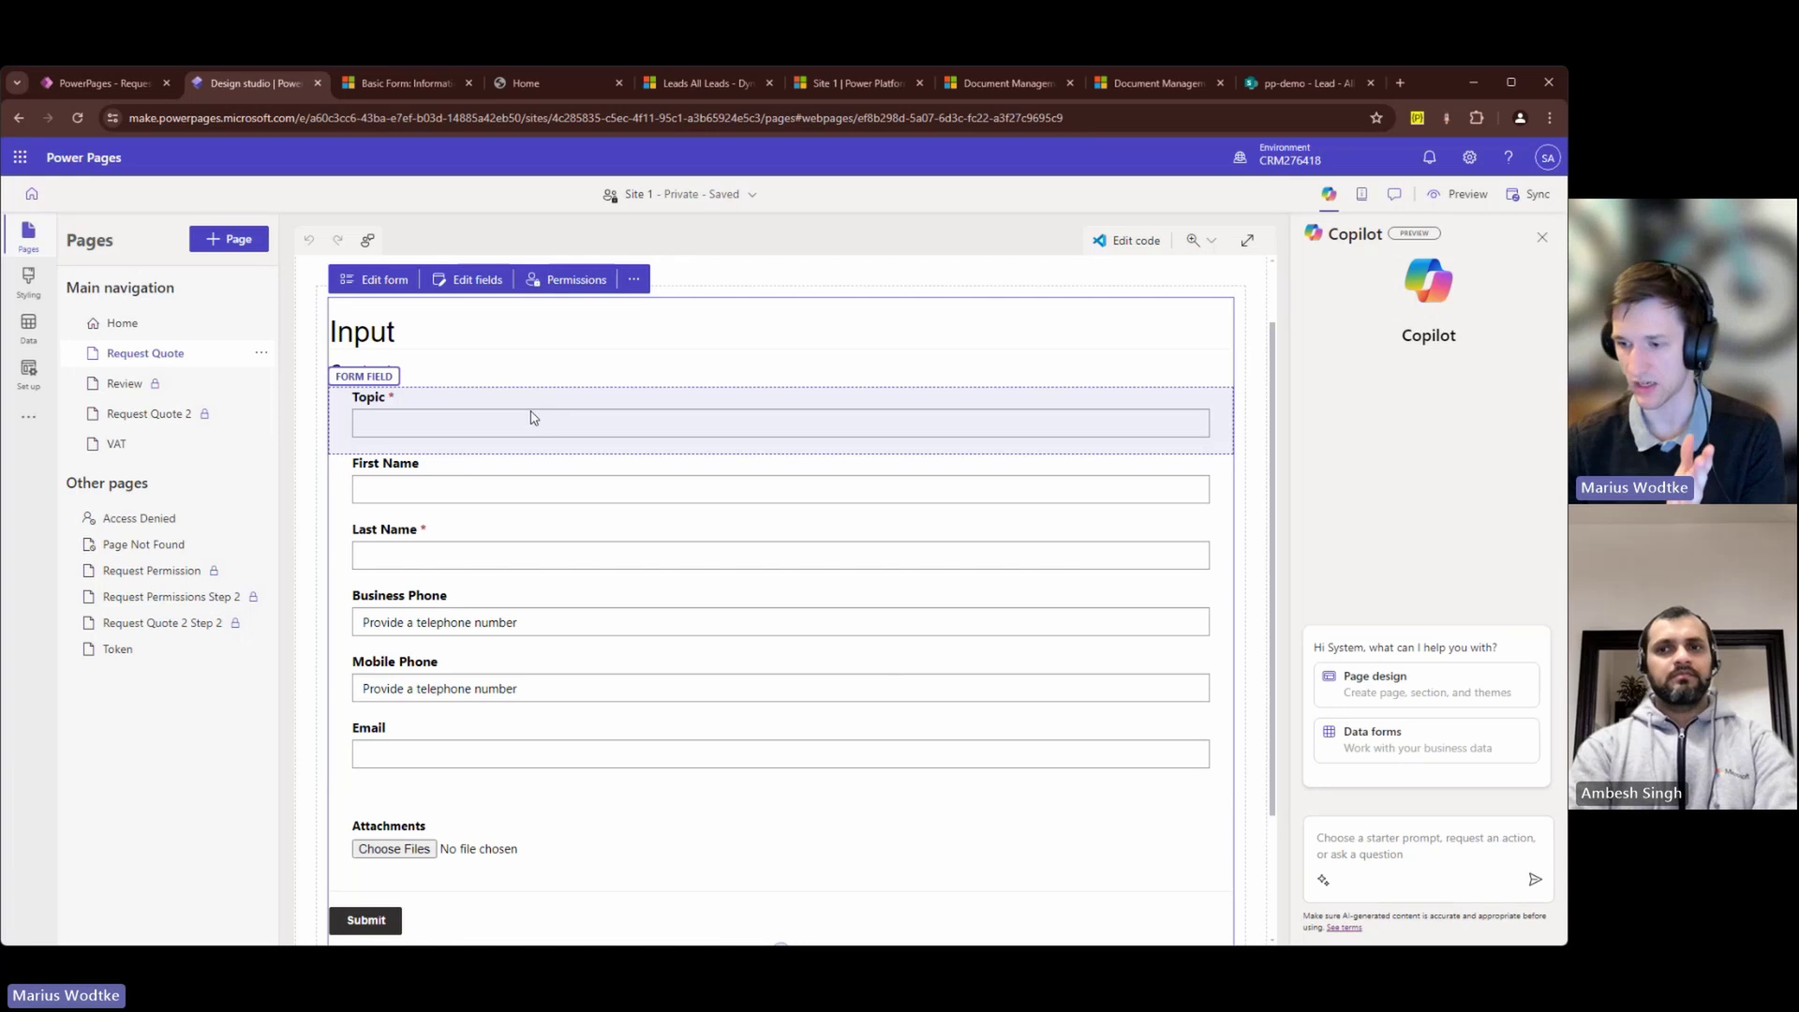
{"action": "left_click", "coordinate": [28, 373]}
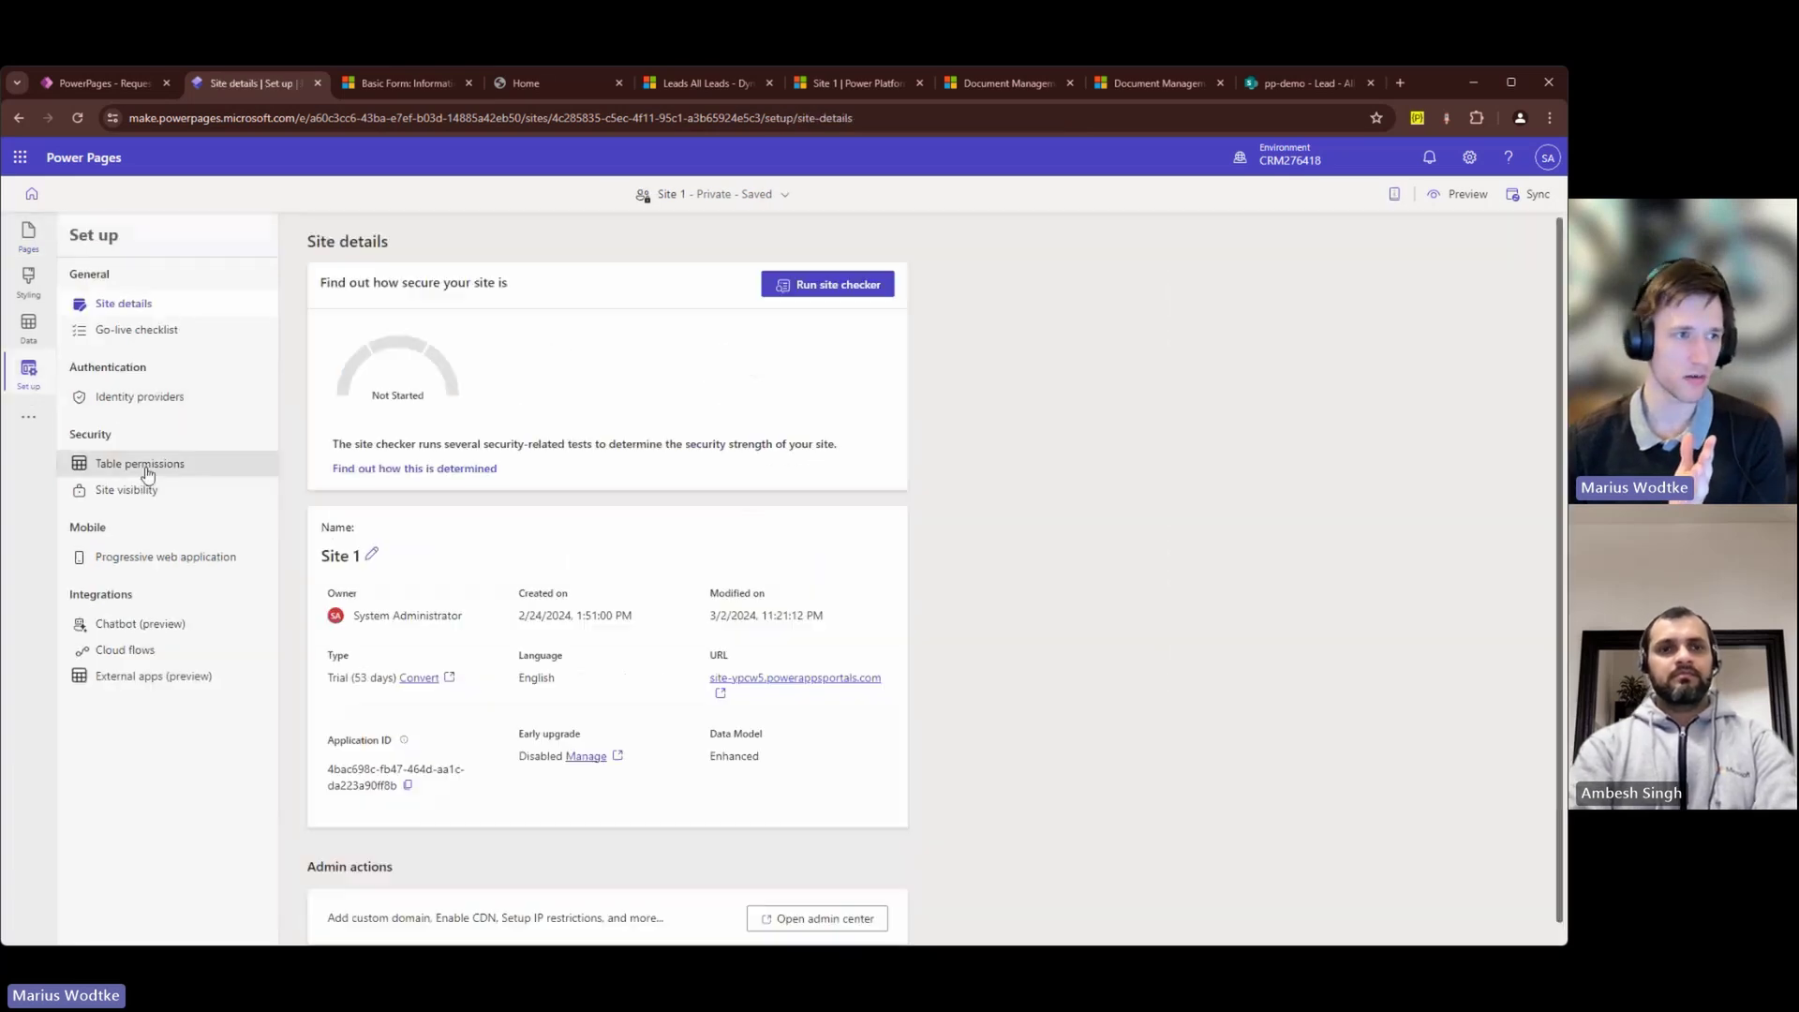
{"action": "left_click", "coordinate": [140, 464]}
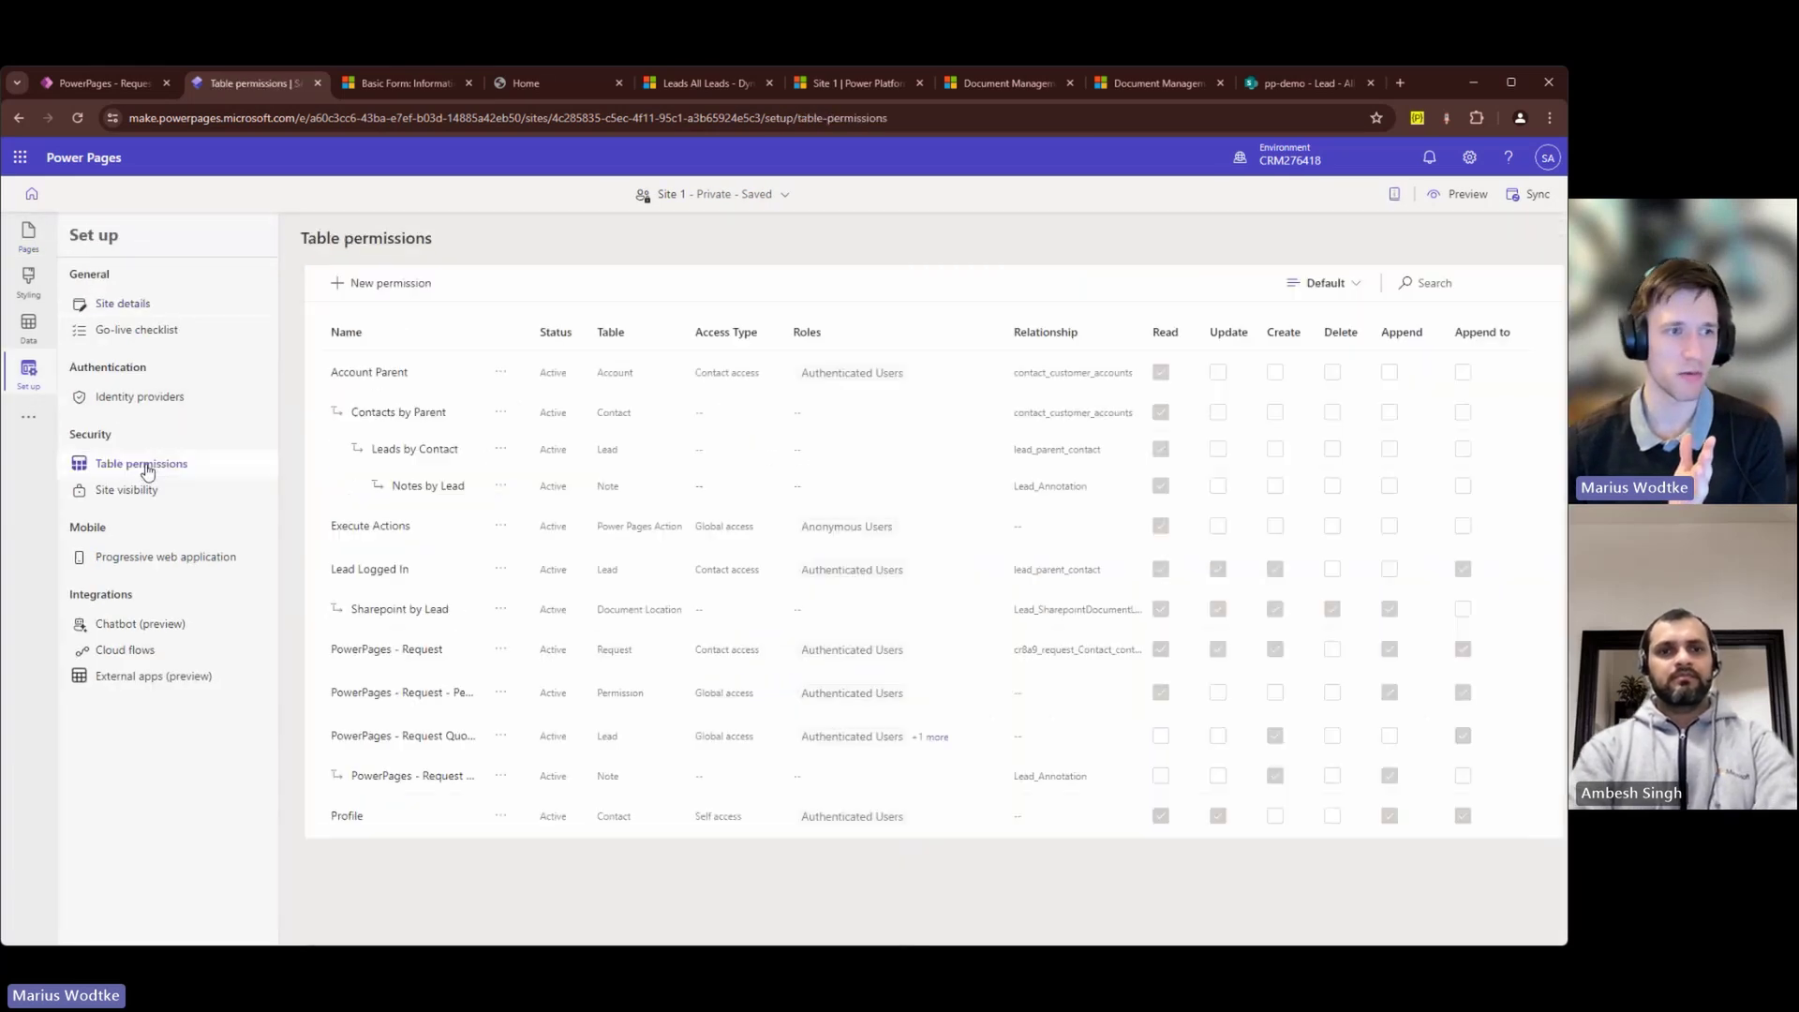
Step: Inspect the PowerPages - Request Quote permission granting global Create and Append to on Lead
{"action": "left_click", "coordinate": [417, 736]}
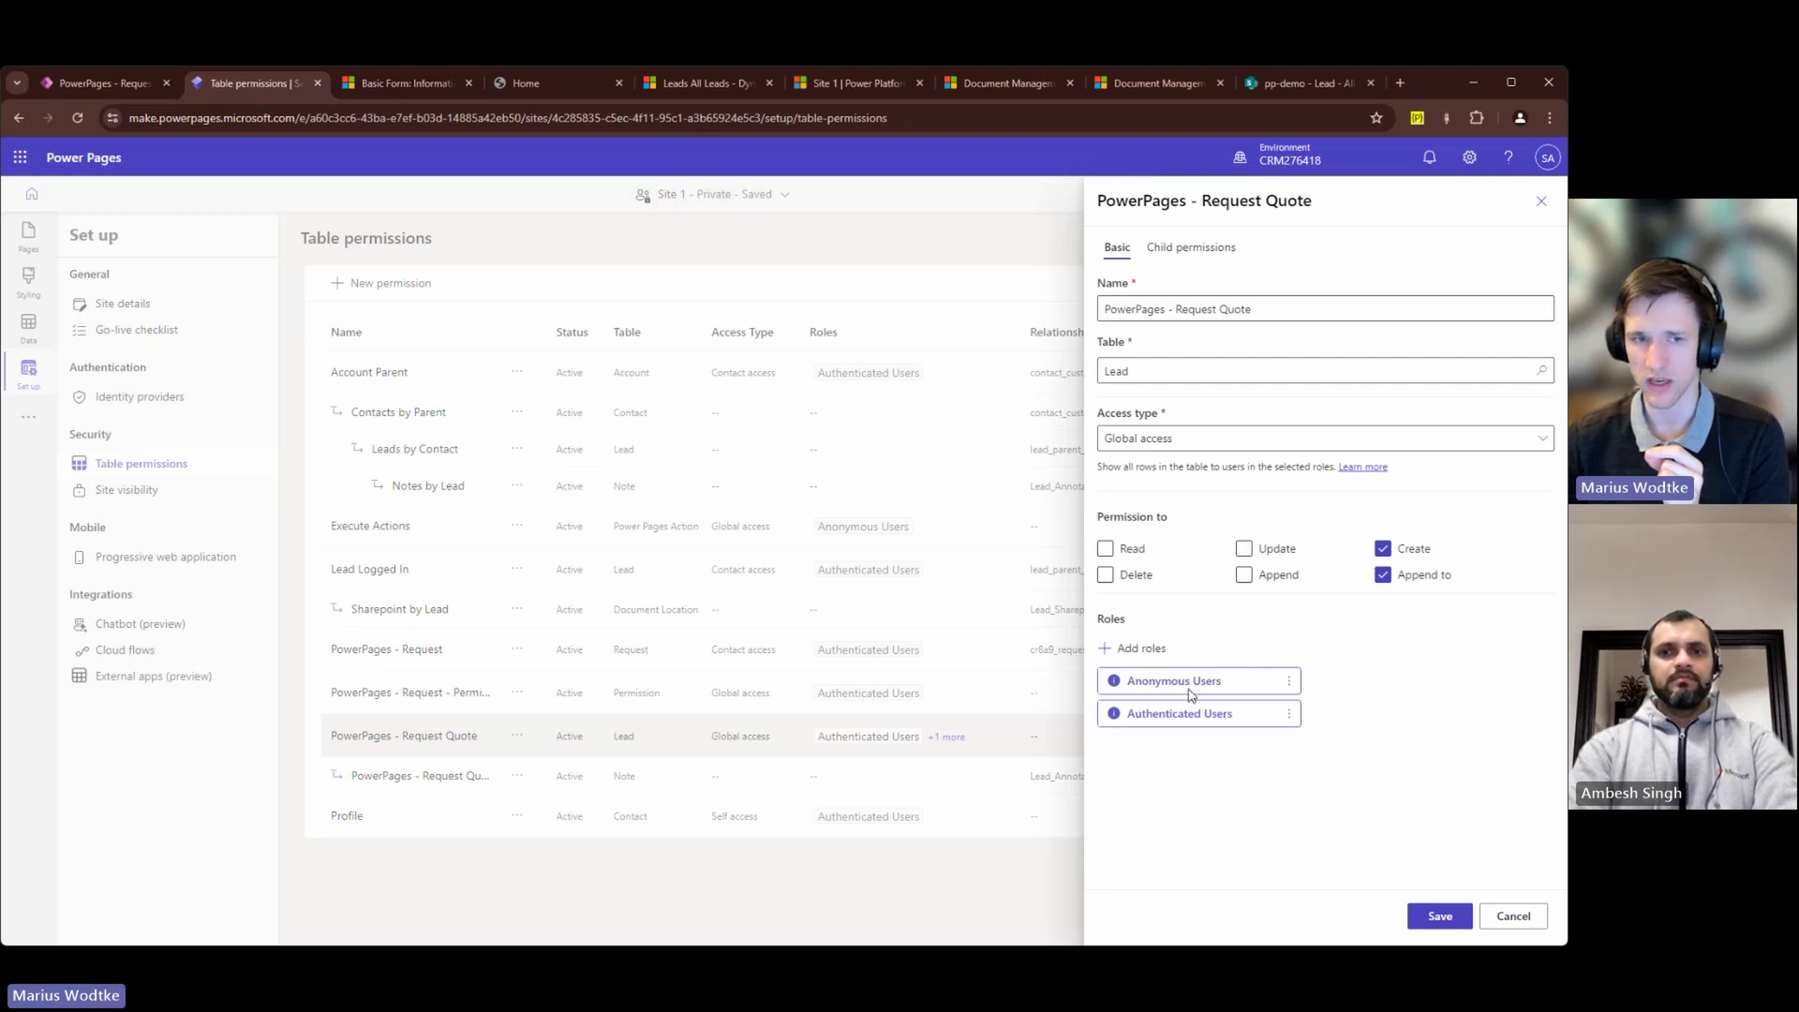
{"action": "left_click", "coordinate": [1502, 928]}
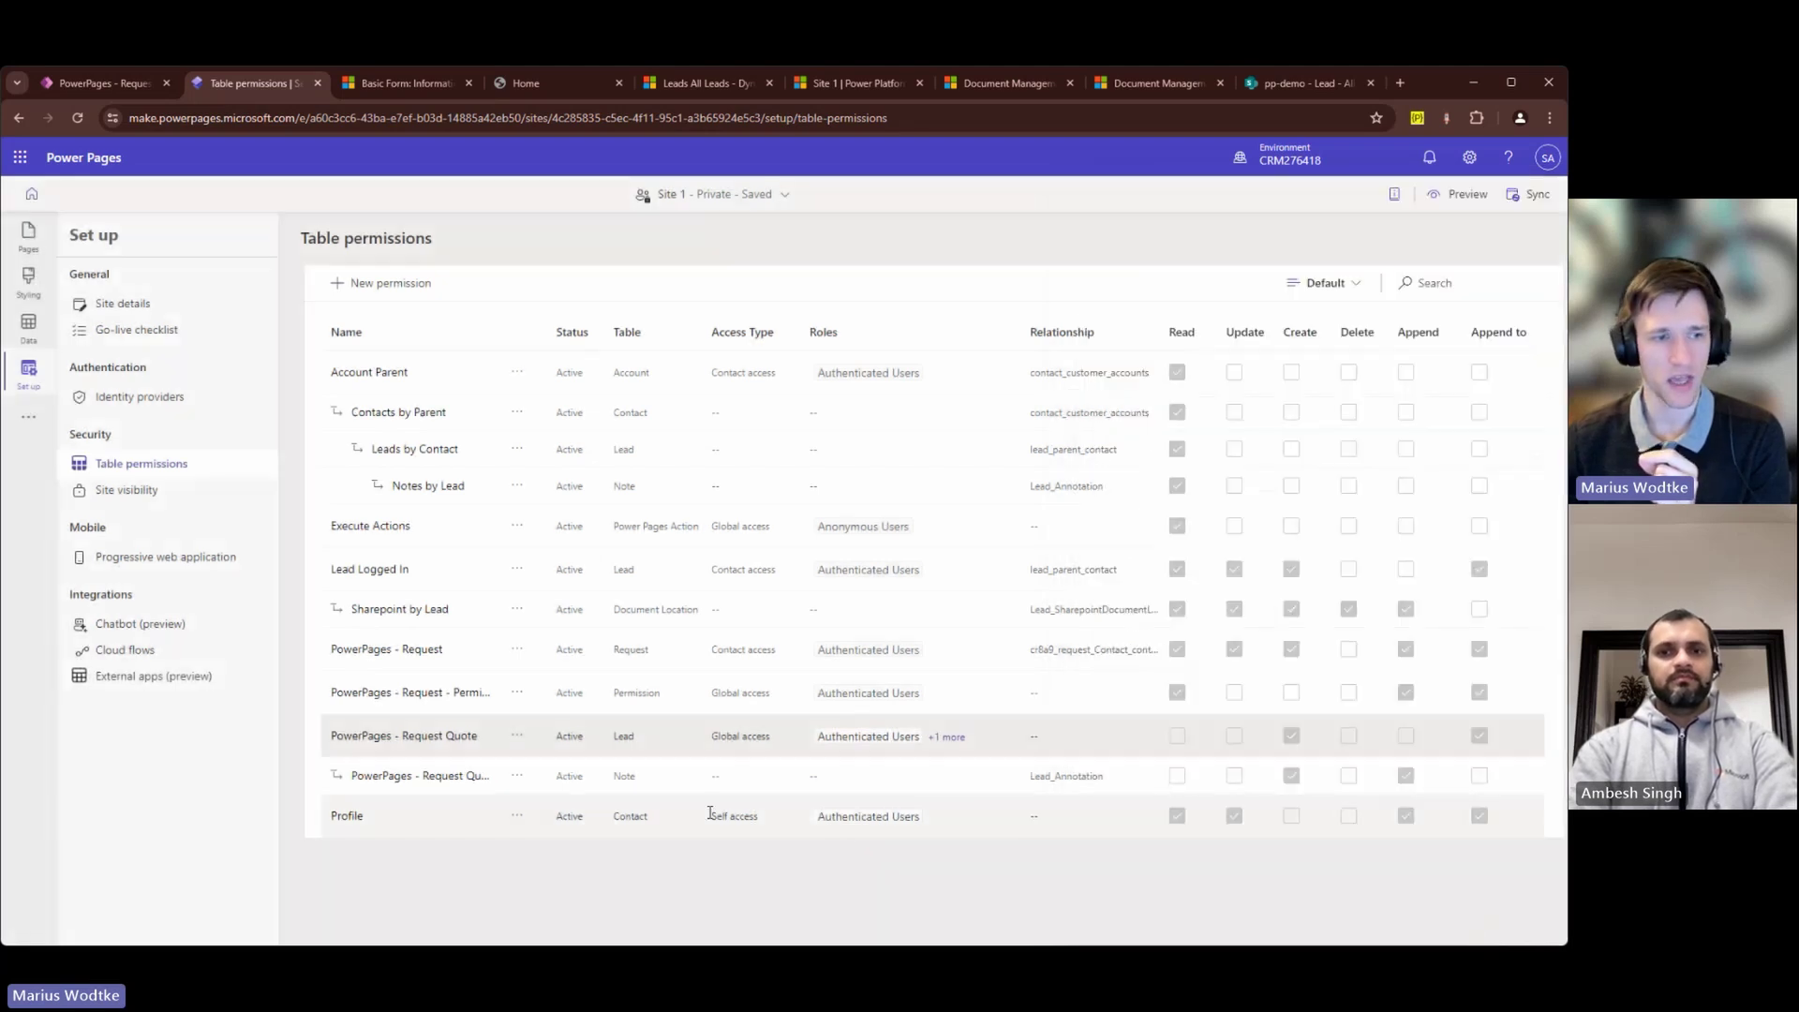
{"action": "left_click", "coordinate": [518, 737]}
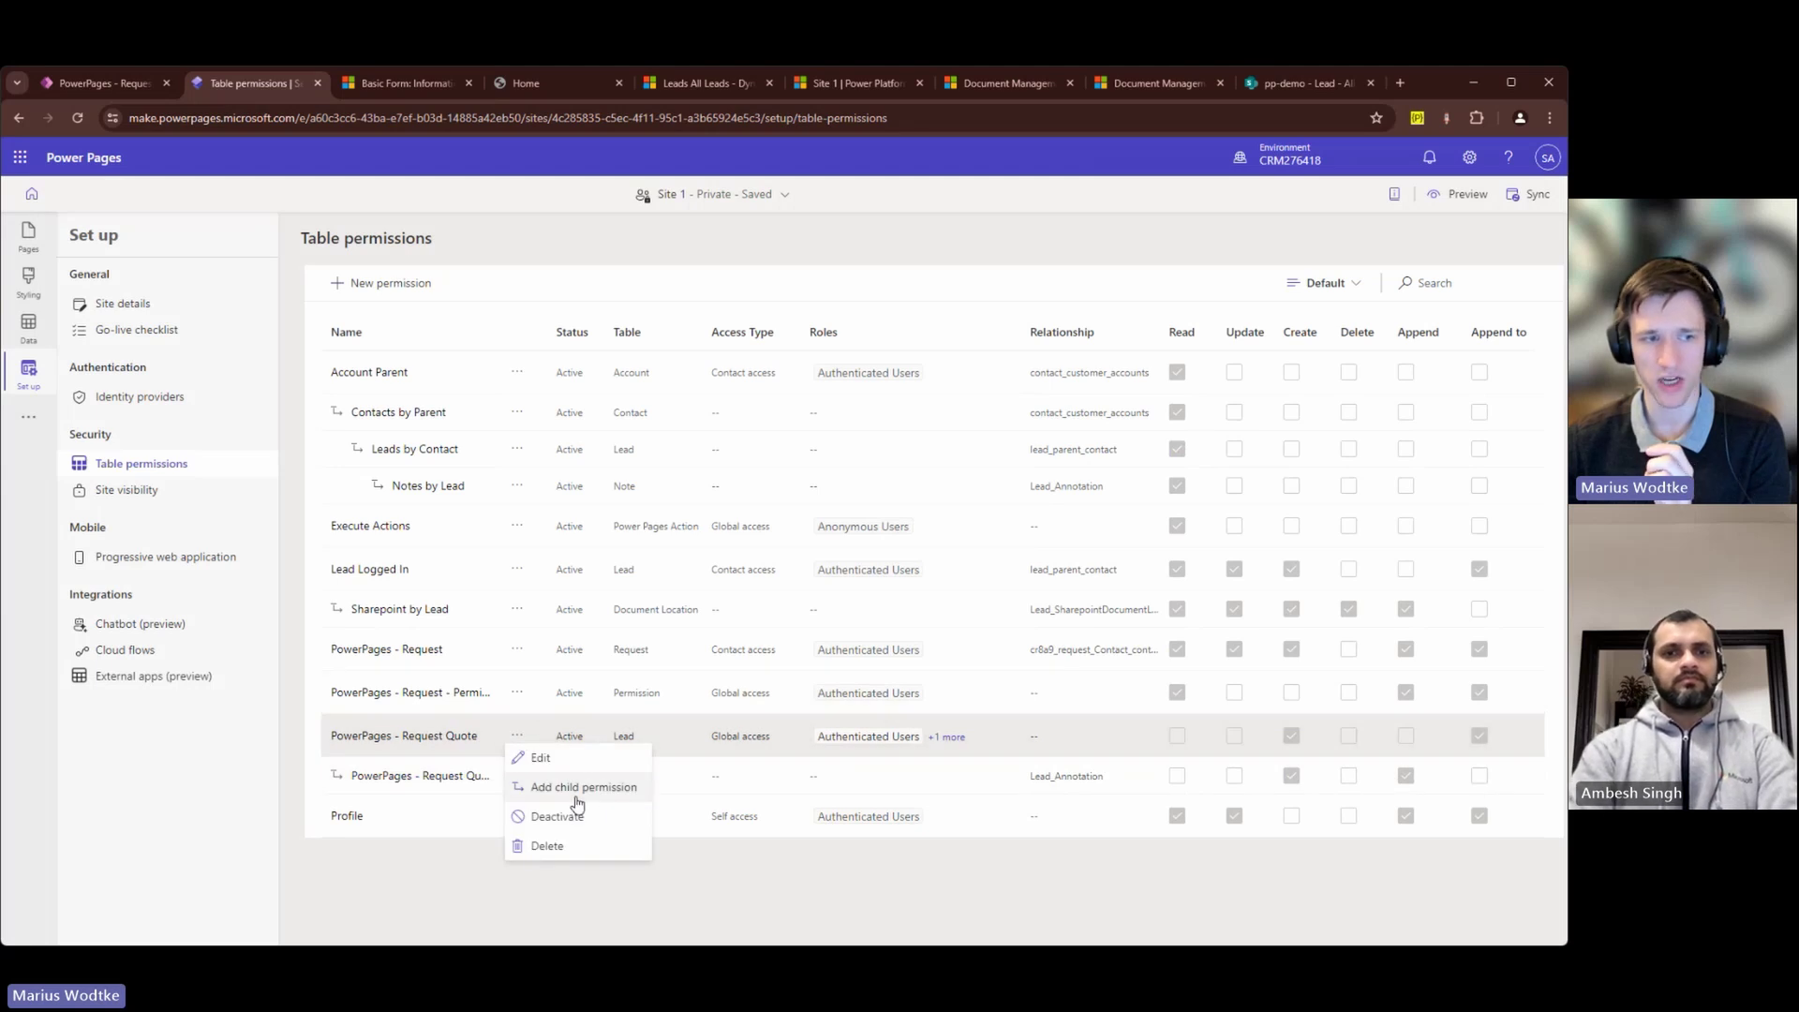
{"action": "left_click", "coordinate": [390, 795]}
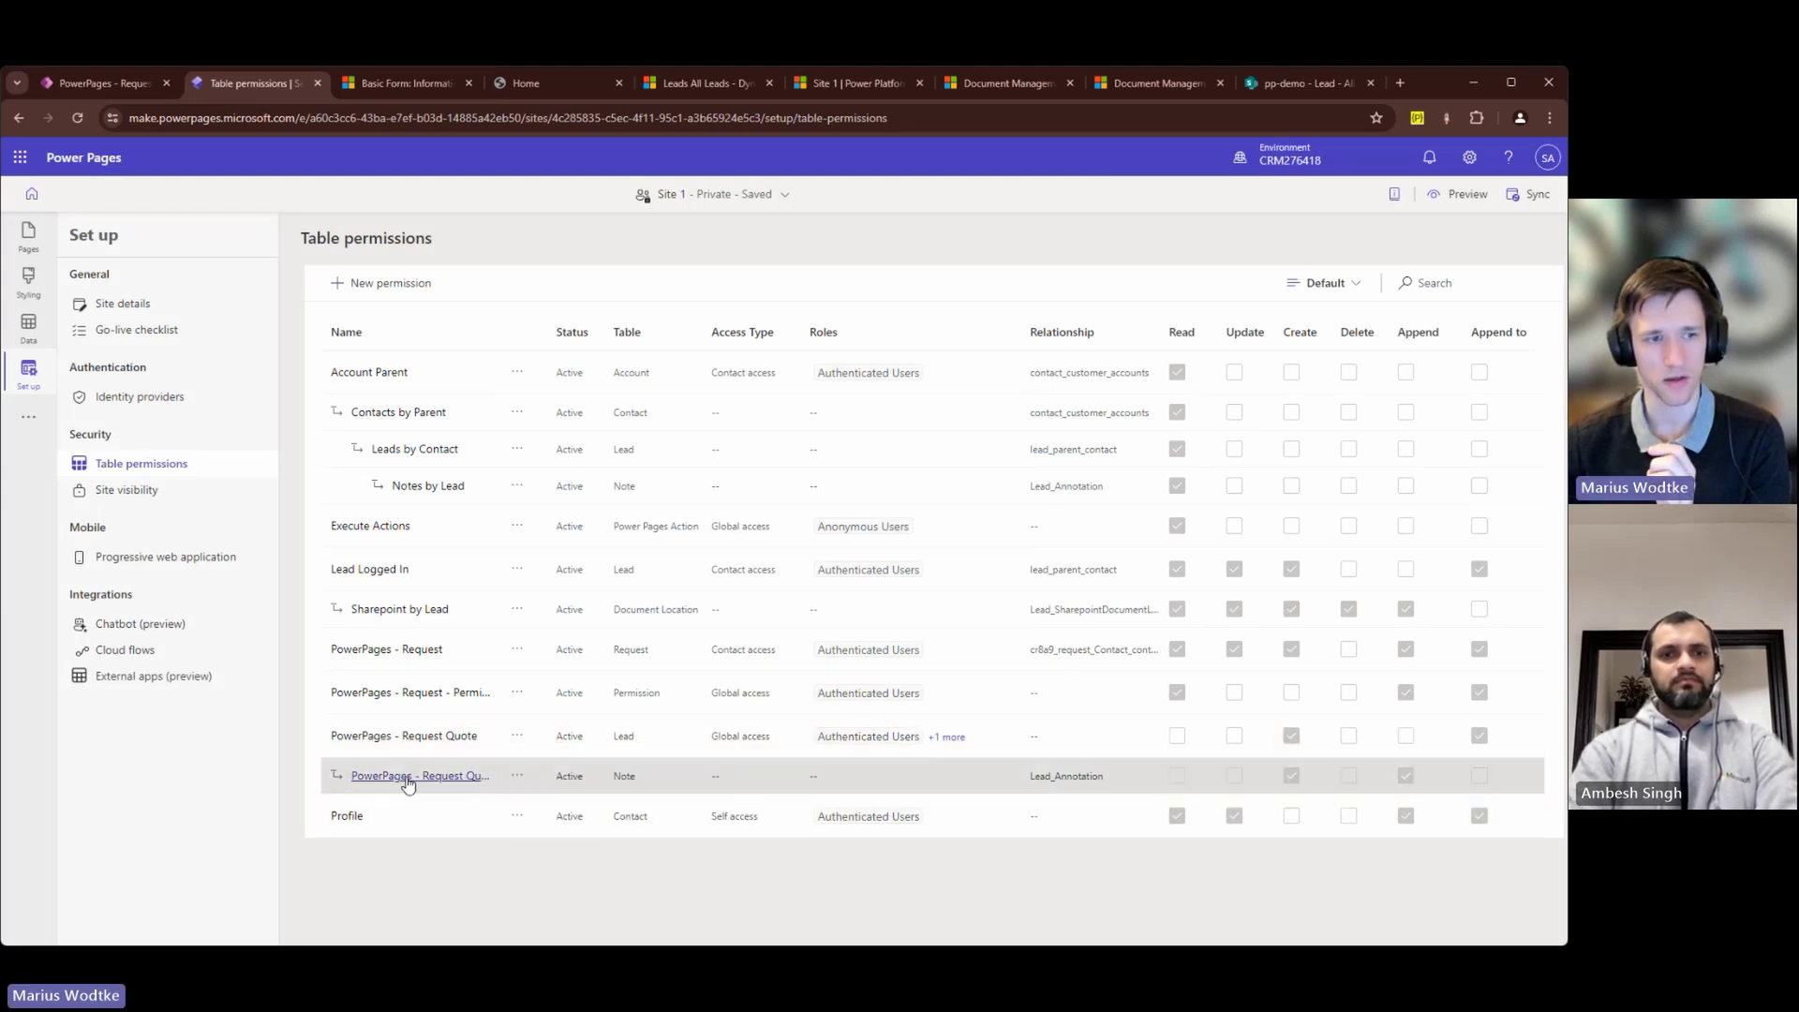
{"action": "left_click", "coordinate": [401, 775]}
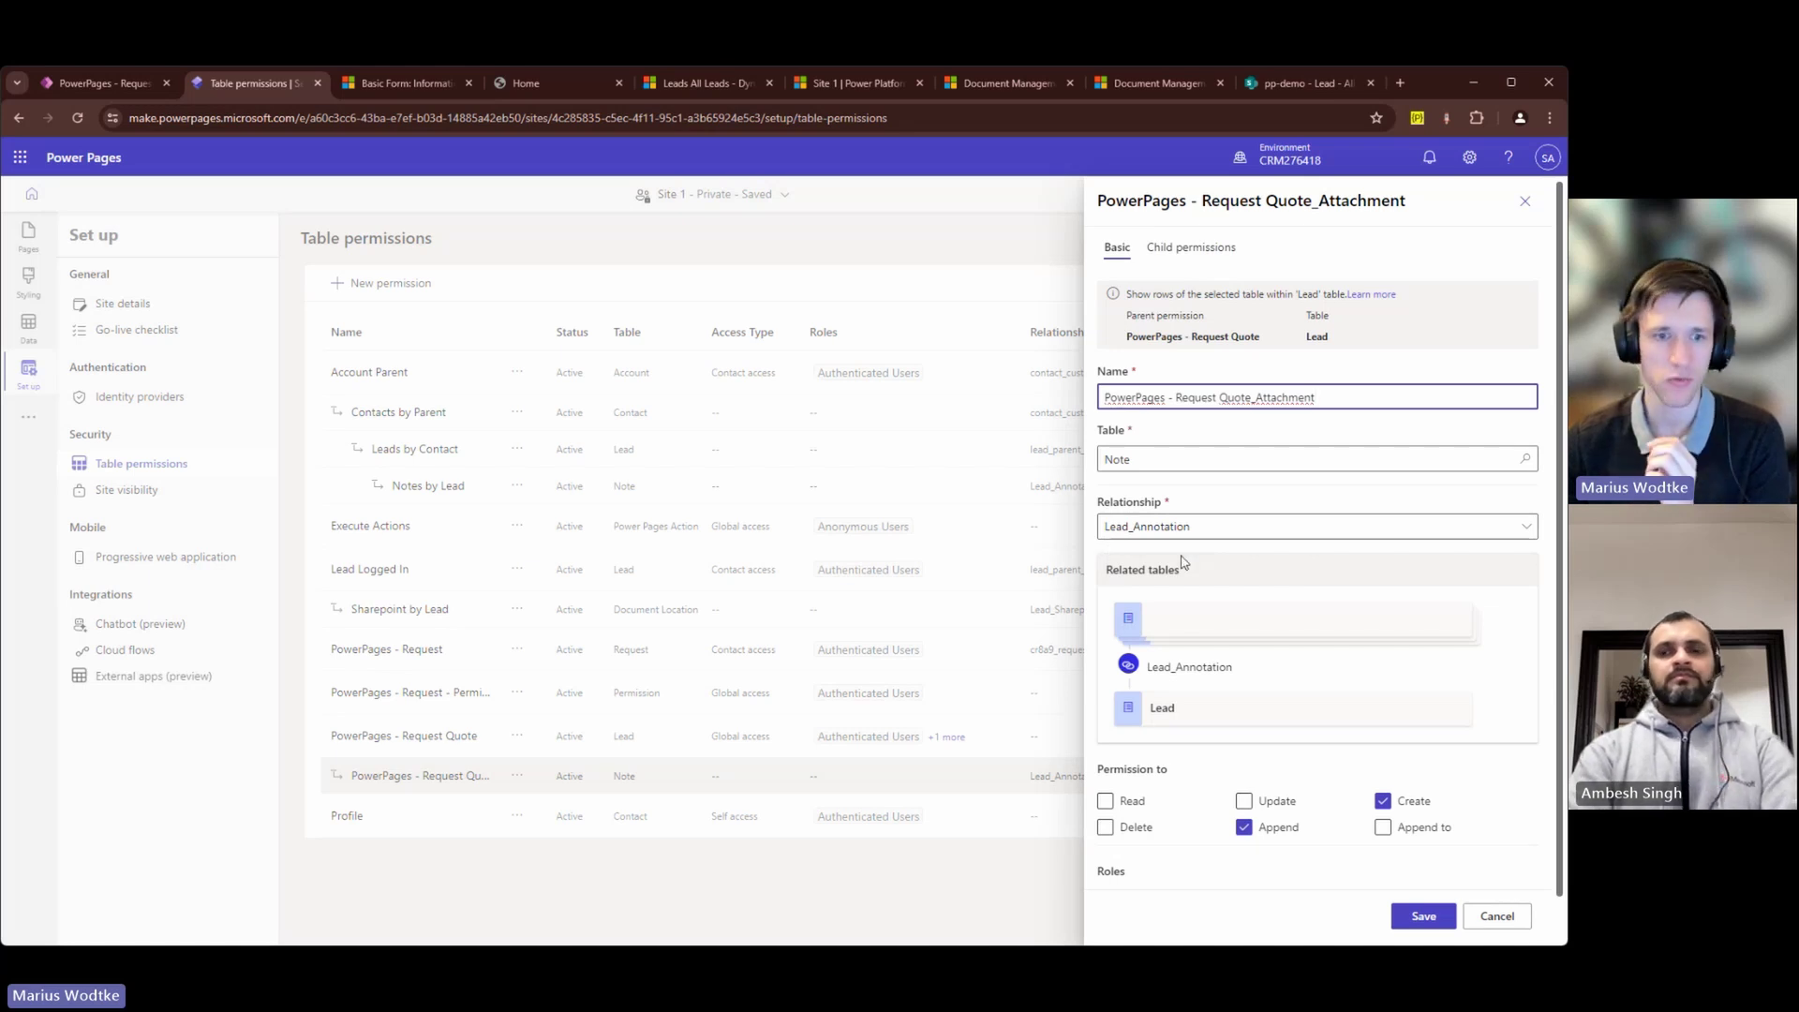
{"action": "scroll", "coordinate": [1199, 581], "scroll_direction": "down", "scroll_amount": 1}
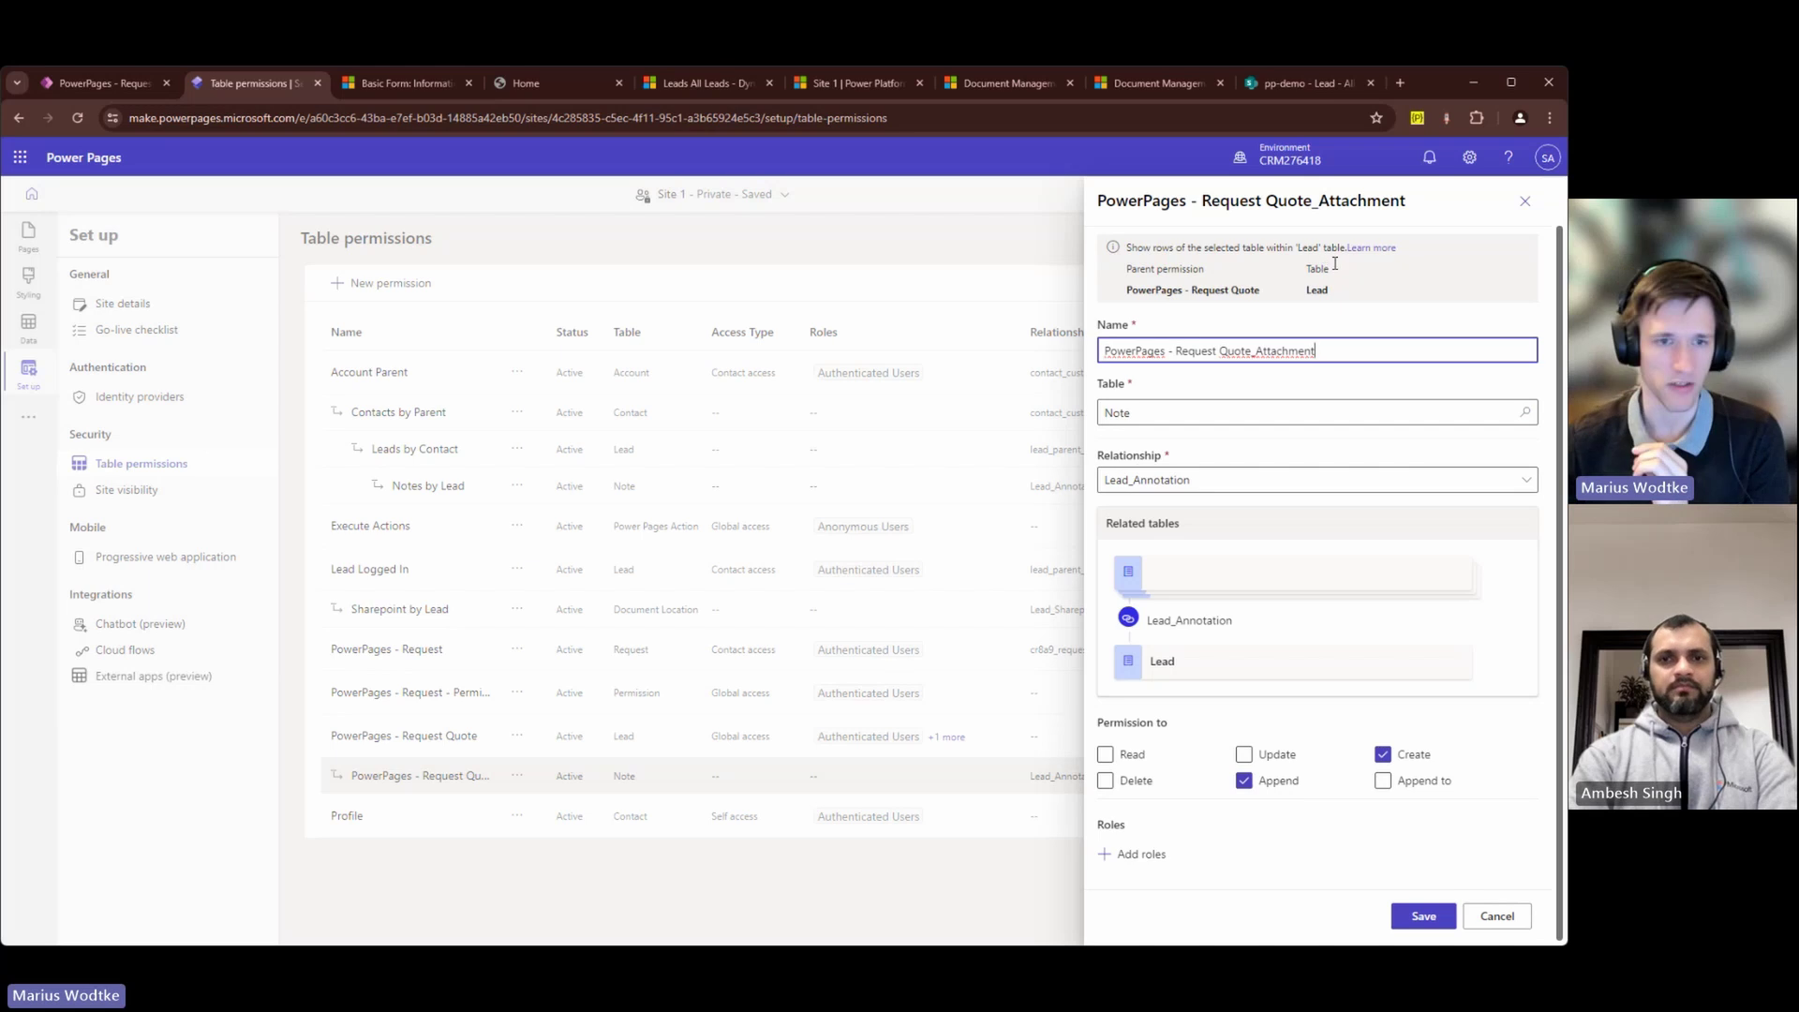
{"action": "left_click", "coordinate": [1497, 918]}
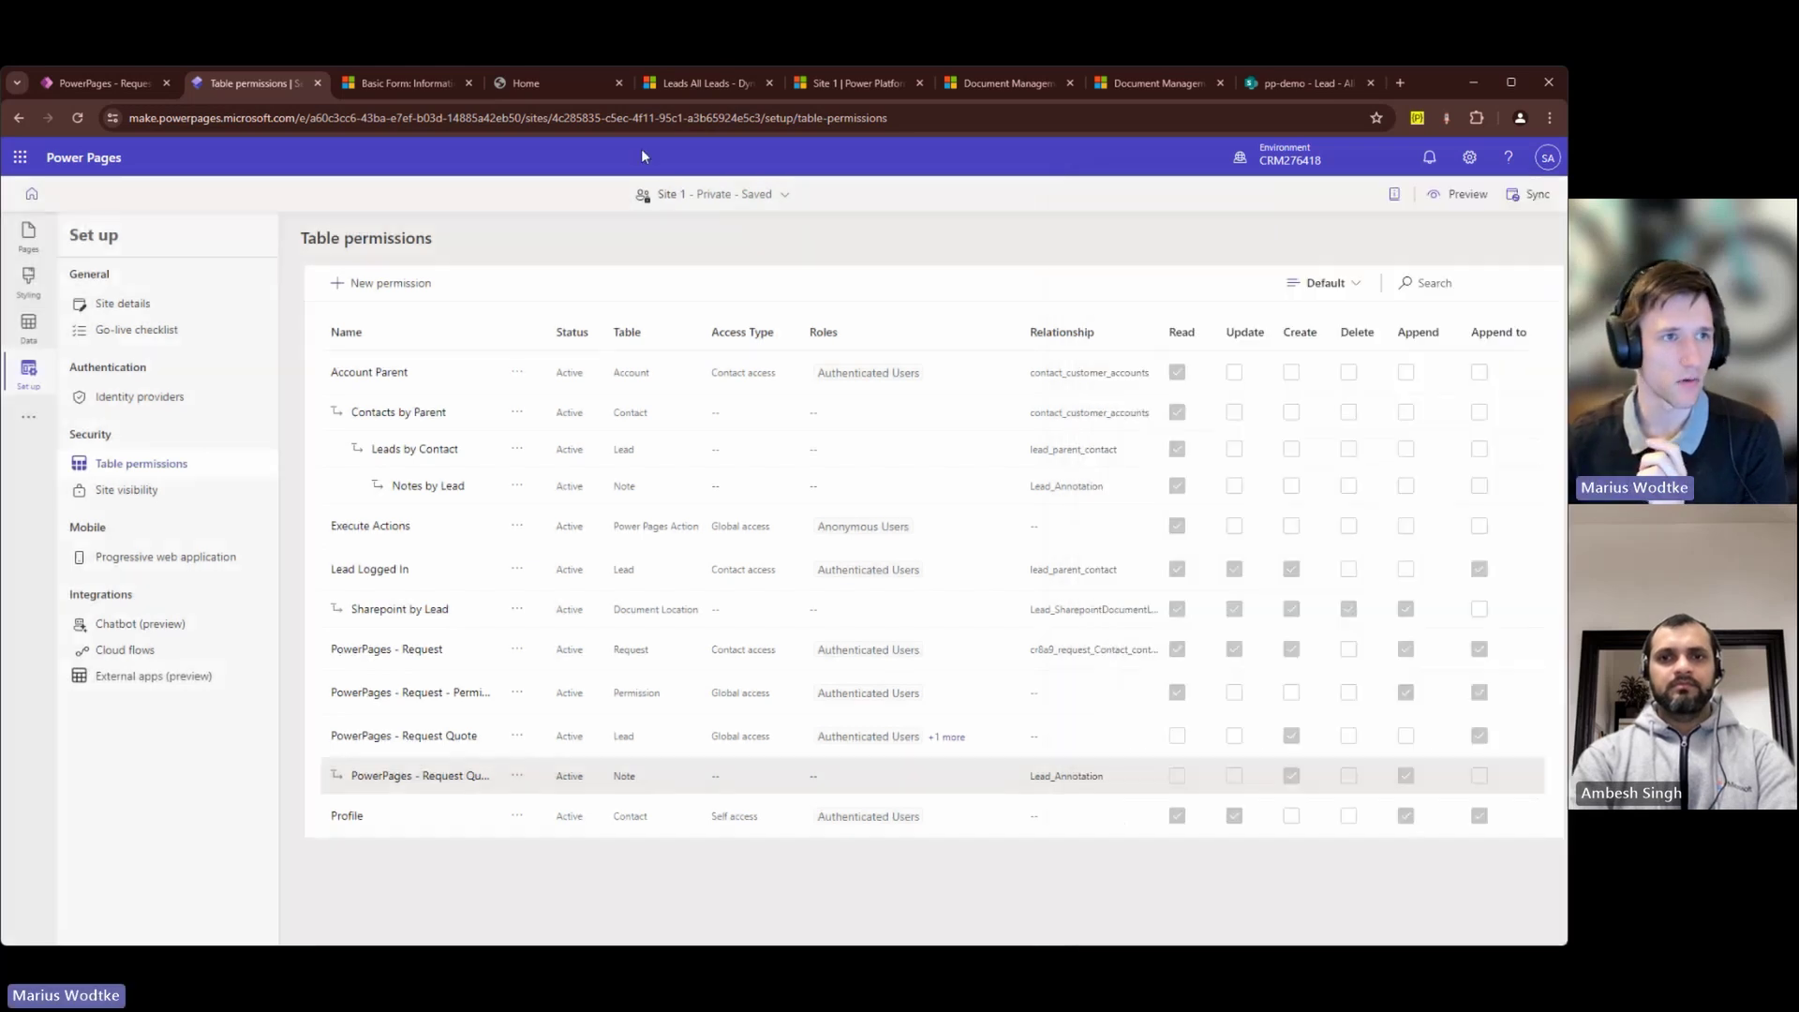
Step: On the live site's Request Quote page, enter topic Test and the contact's last and first names
{"action": "left_click", "coordinate": [562, 82]}
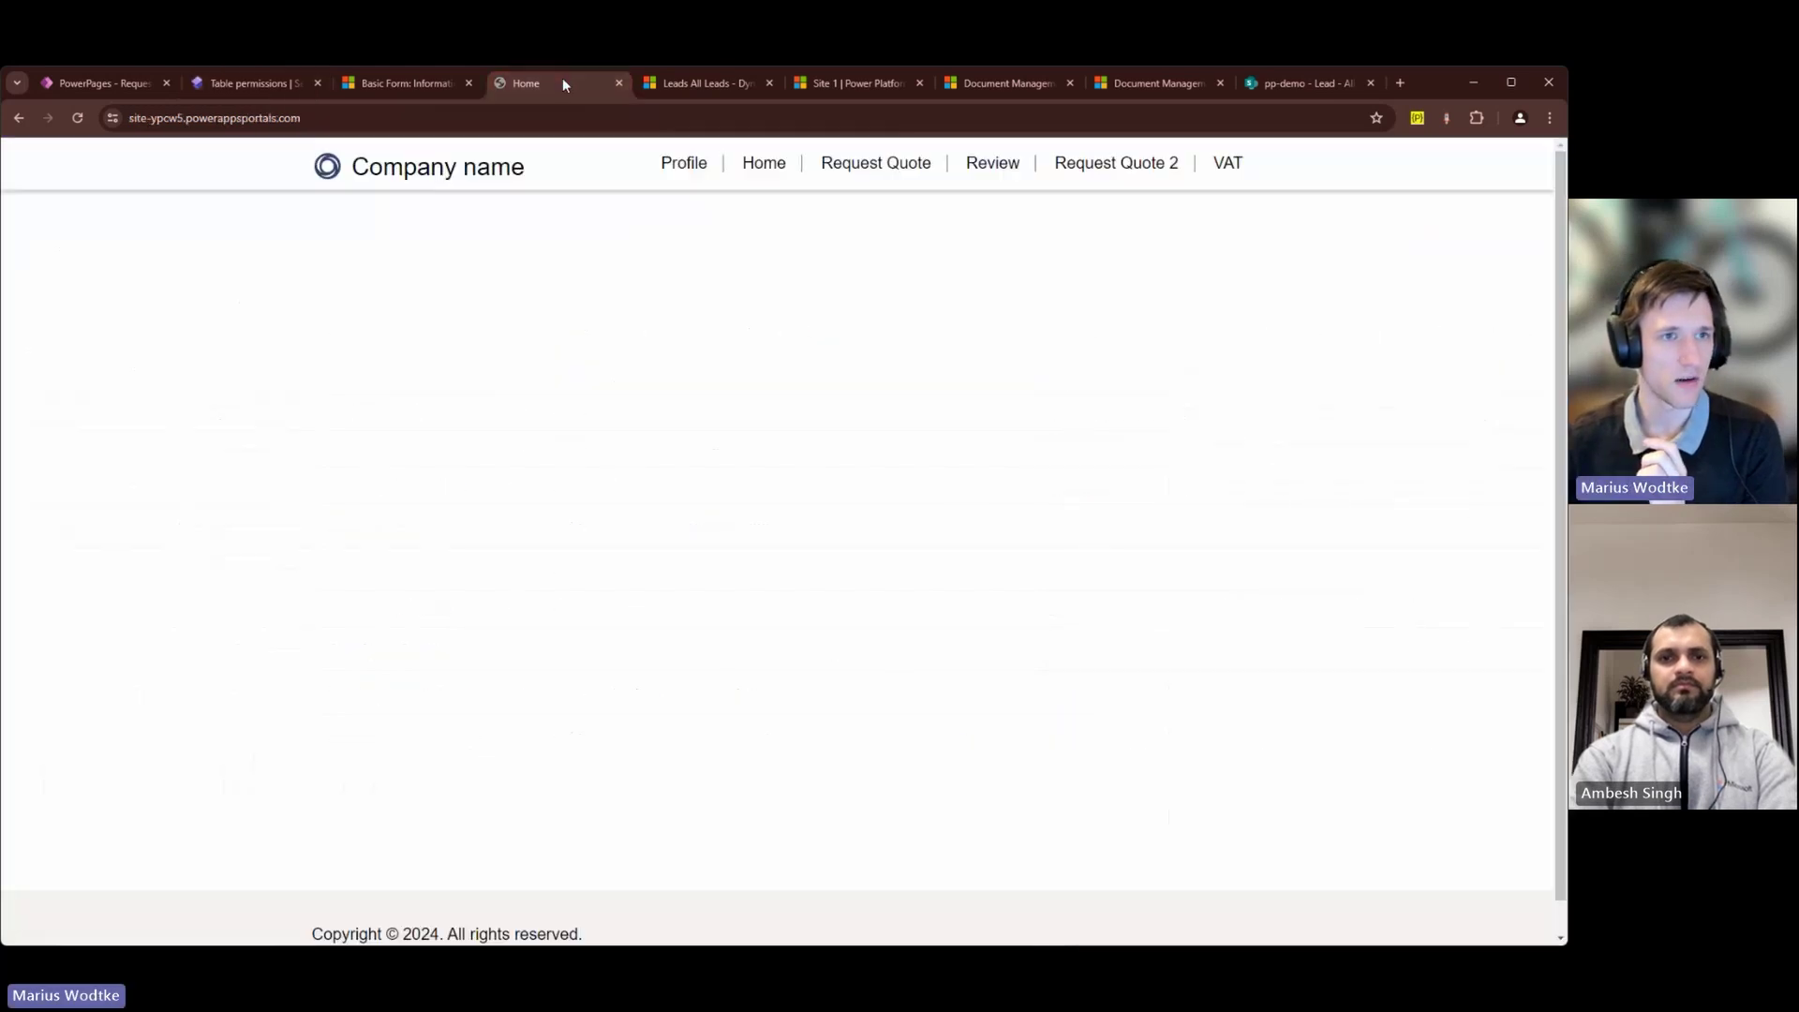
{"action": "left_click", "coordinate": [887, 167]}
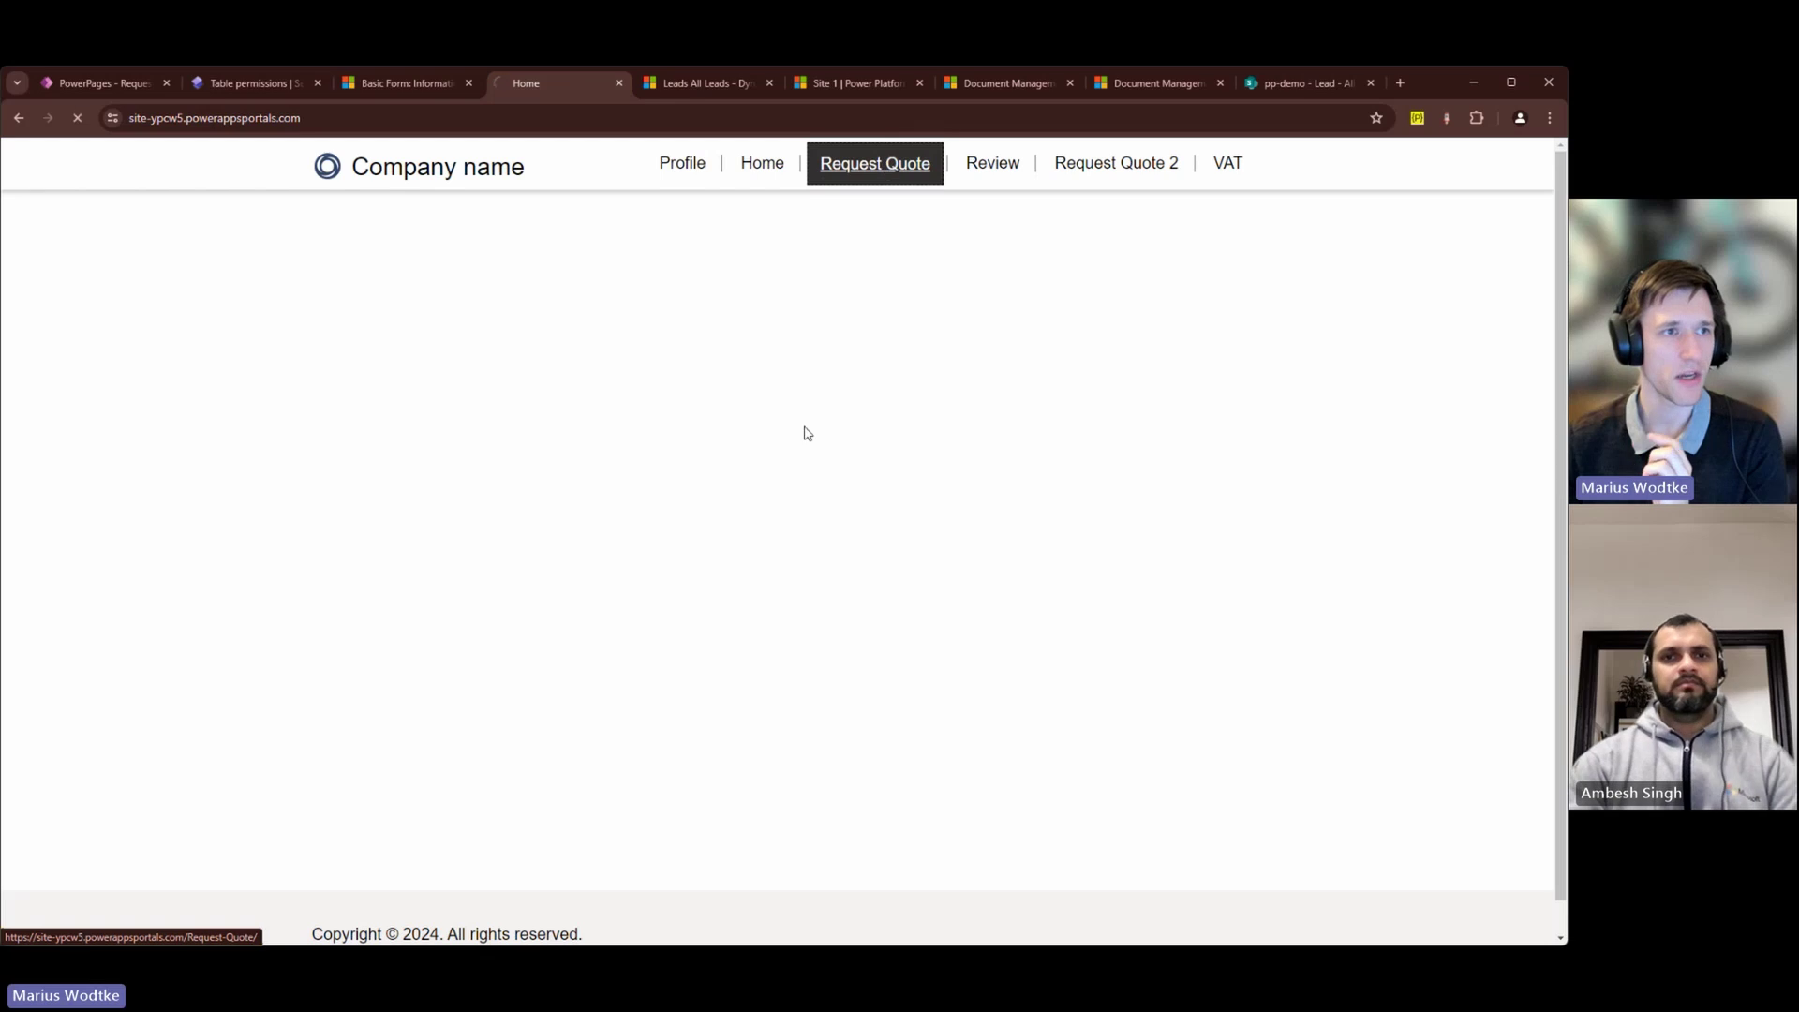
{"action": "left_click", "coordinate": [422, 403]}
{"action": "type", "text": "Test"}
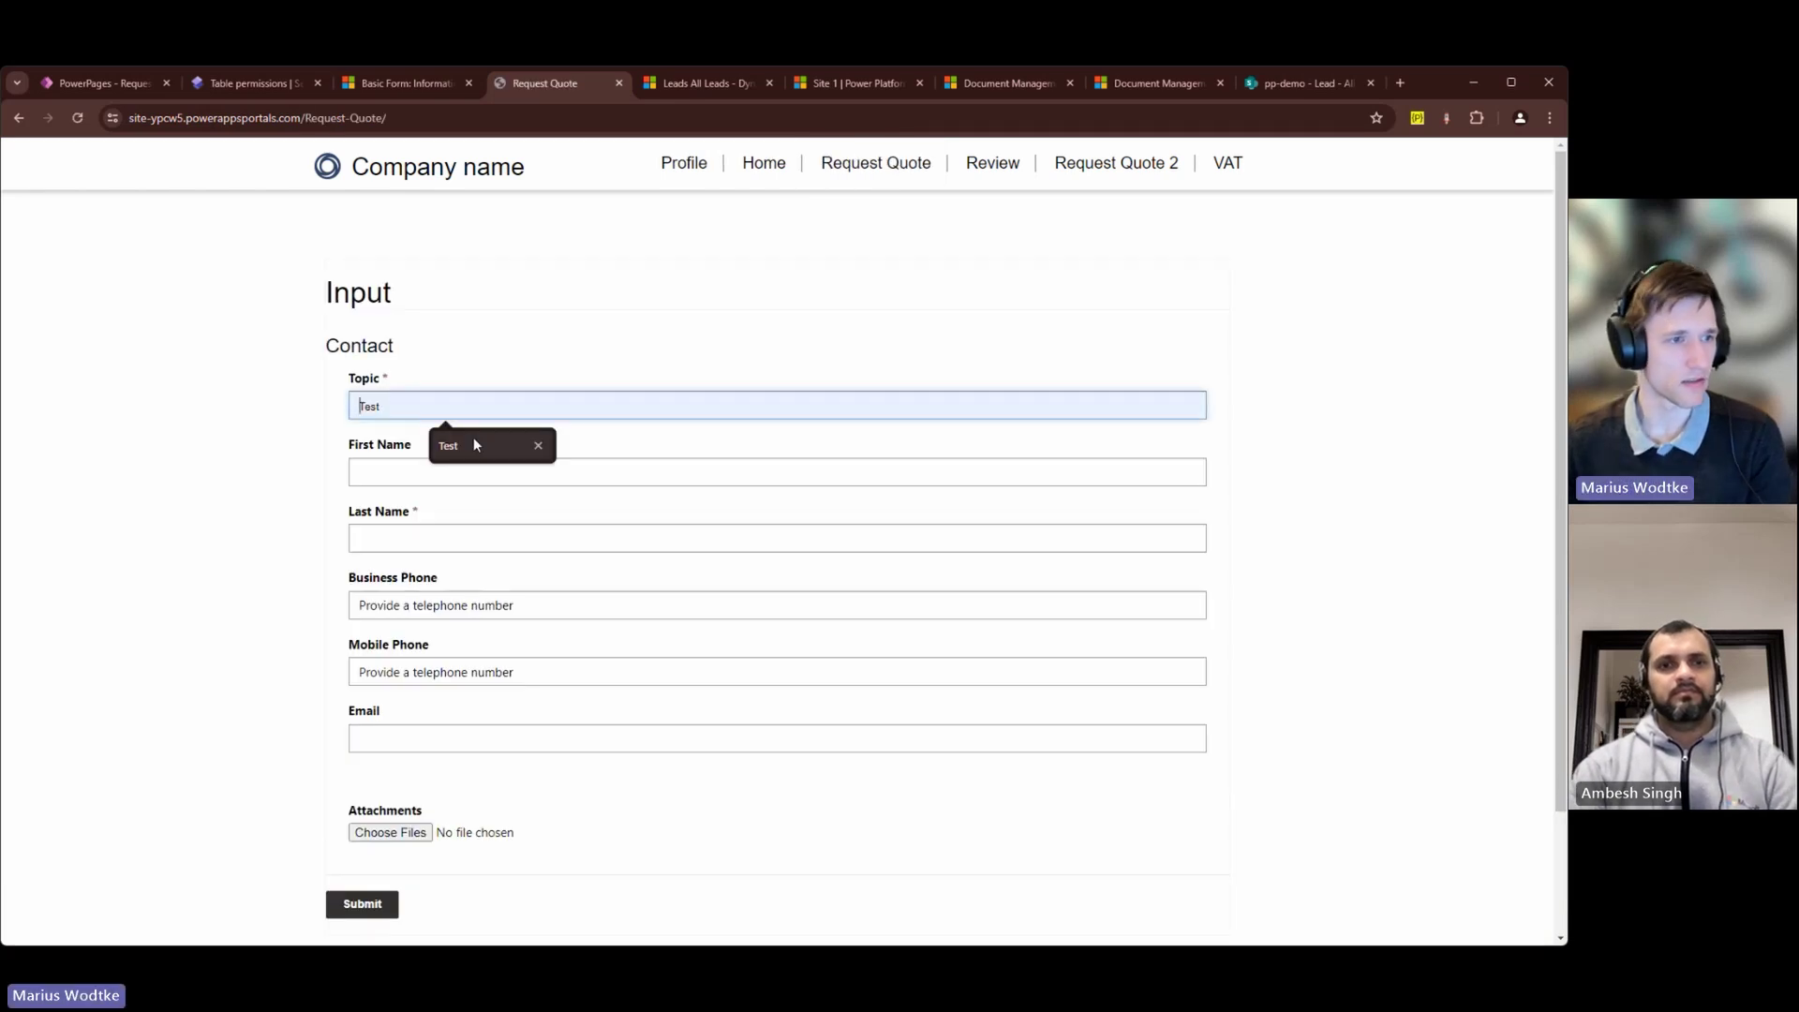
{"action": "left_click", "coordinate": [384, 549]}
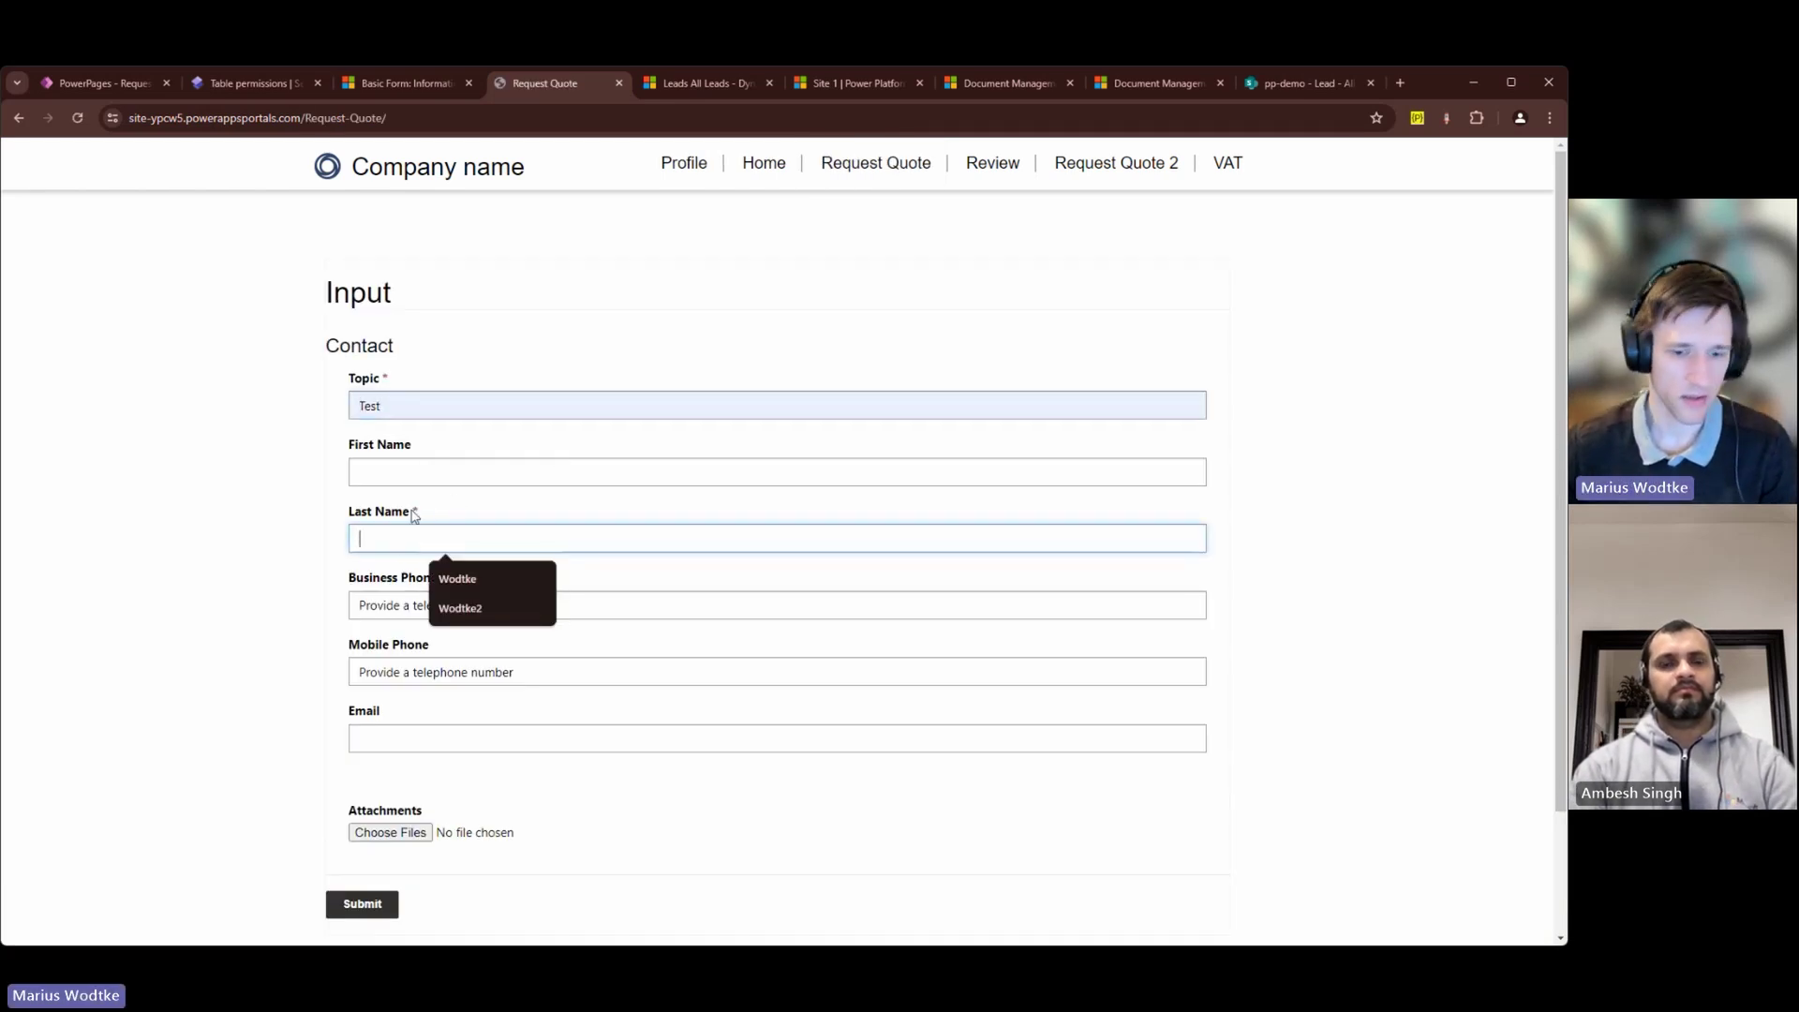
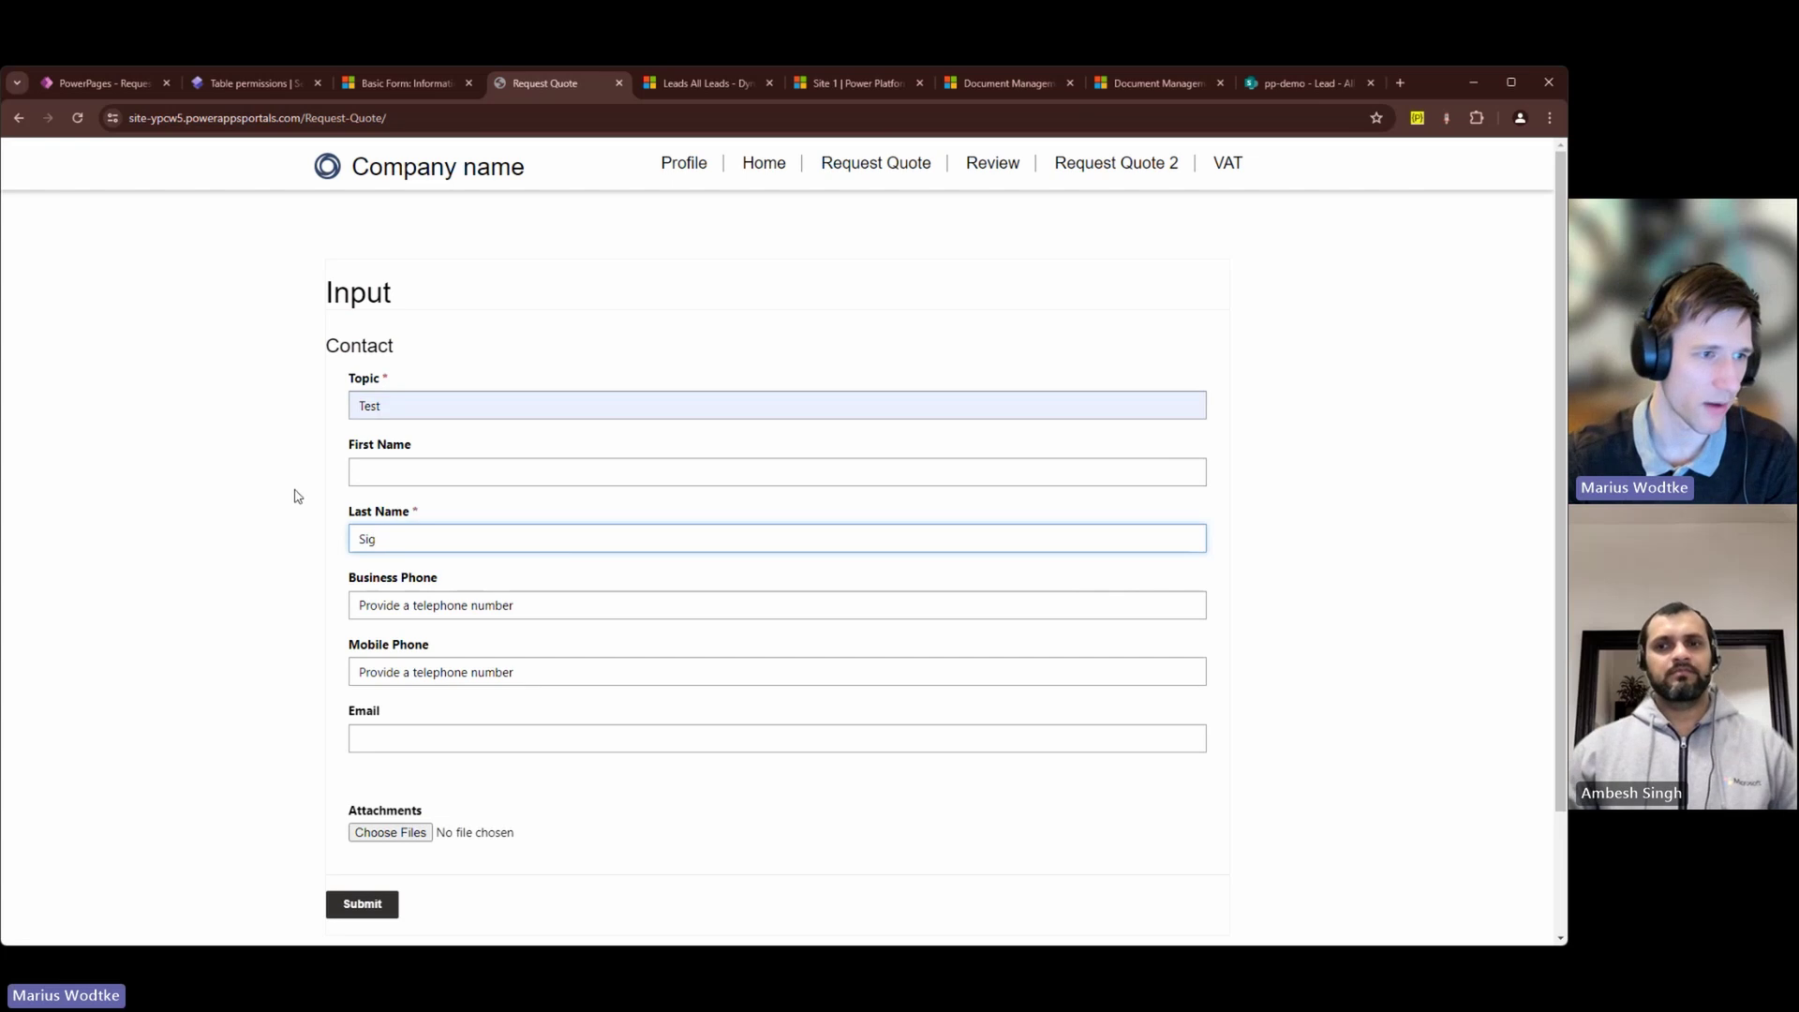
{"action": "left_click", "coordinate": [374, 474]}
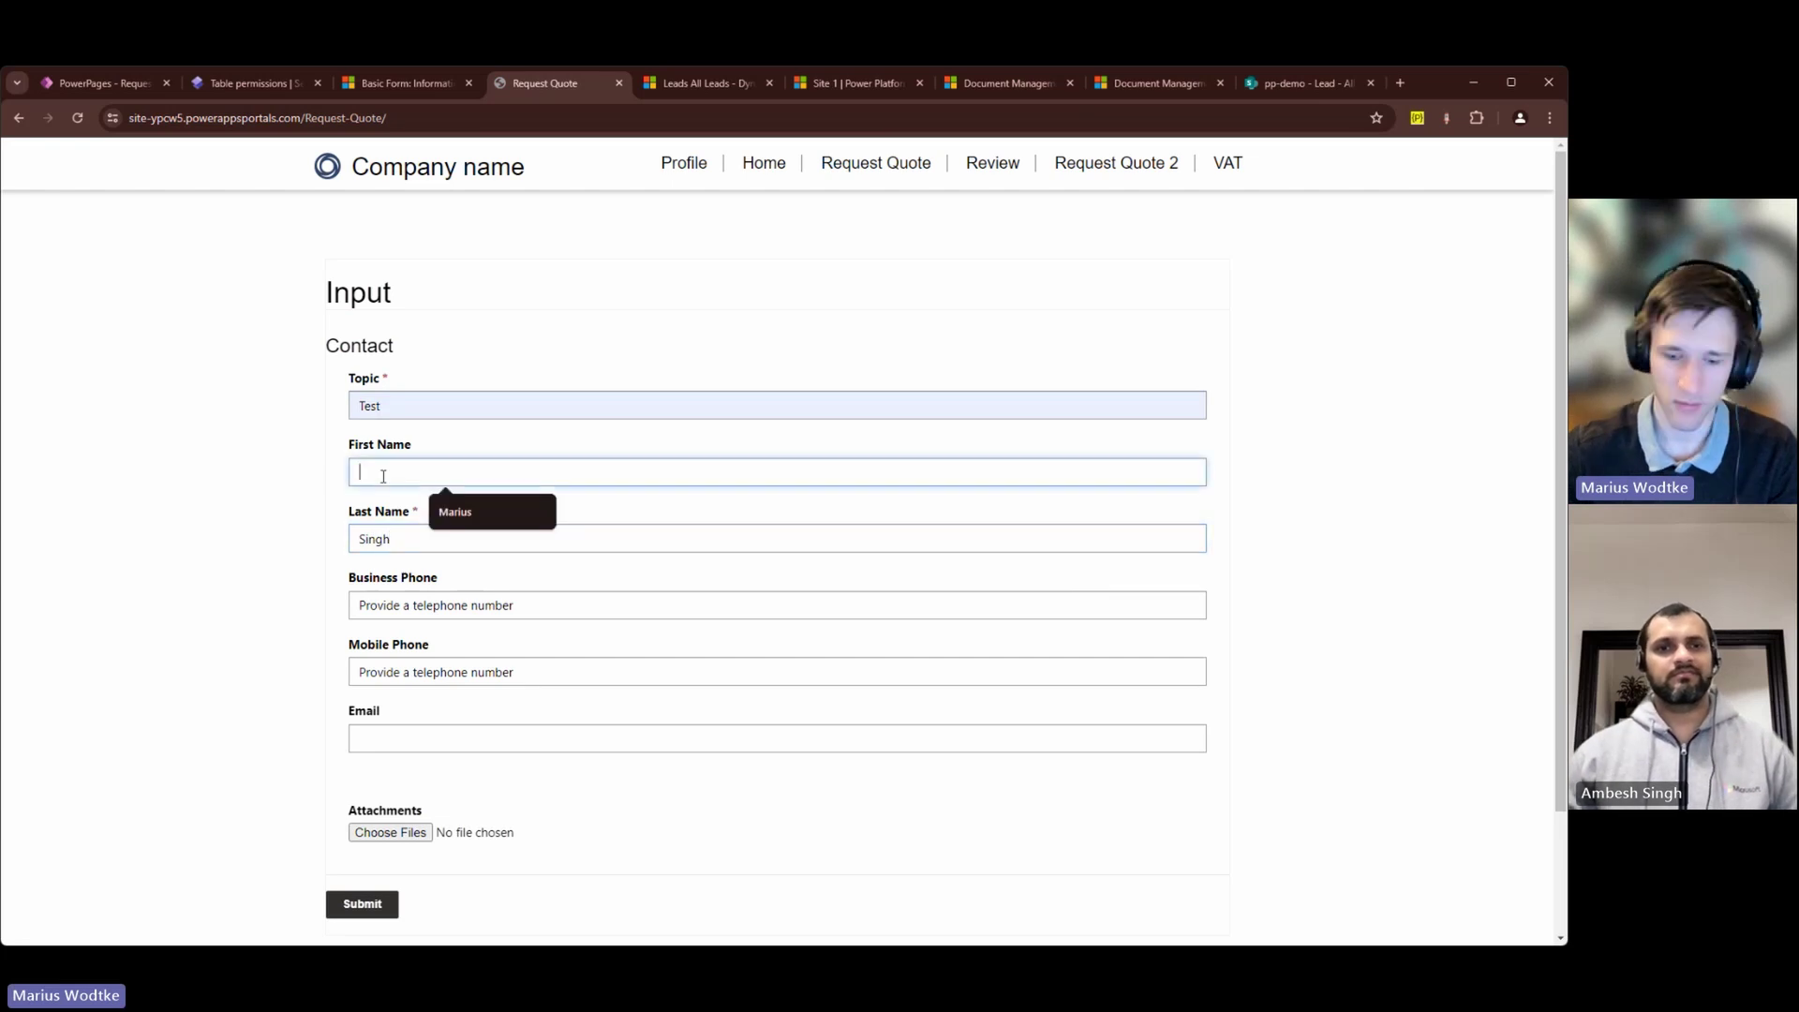
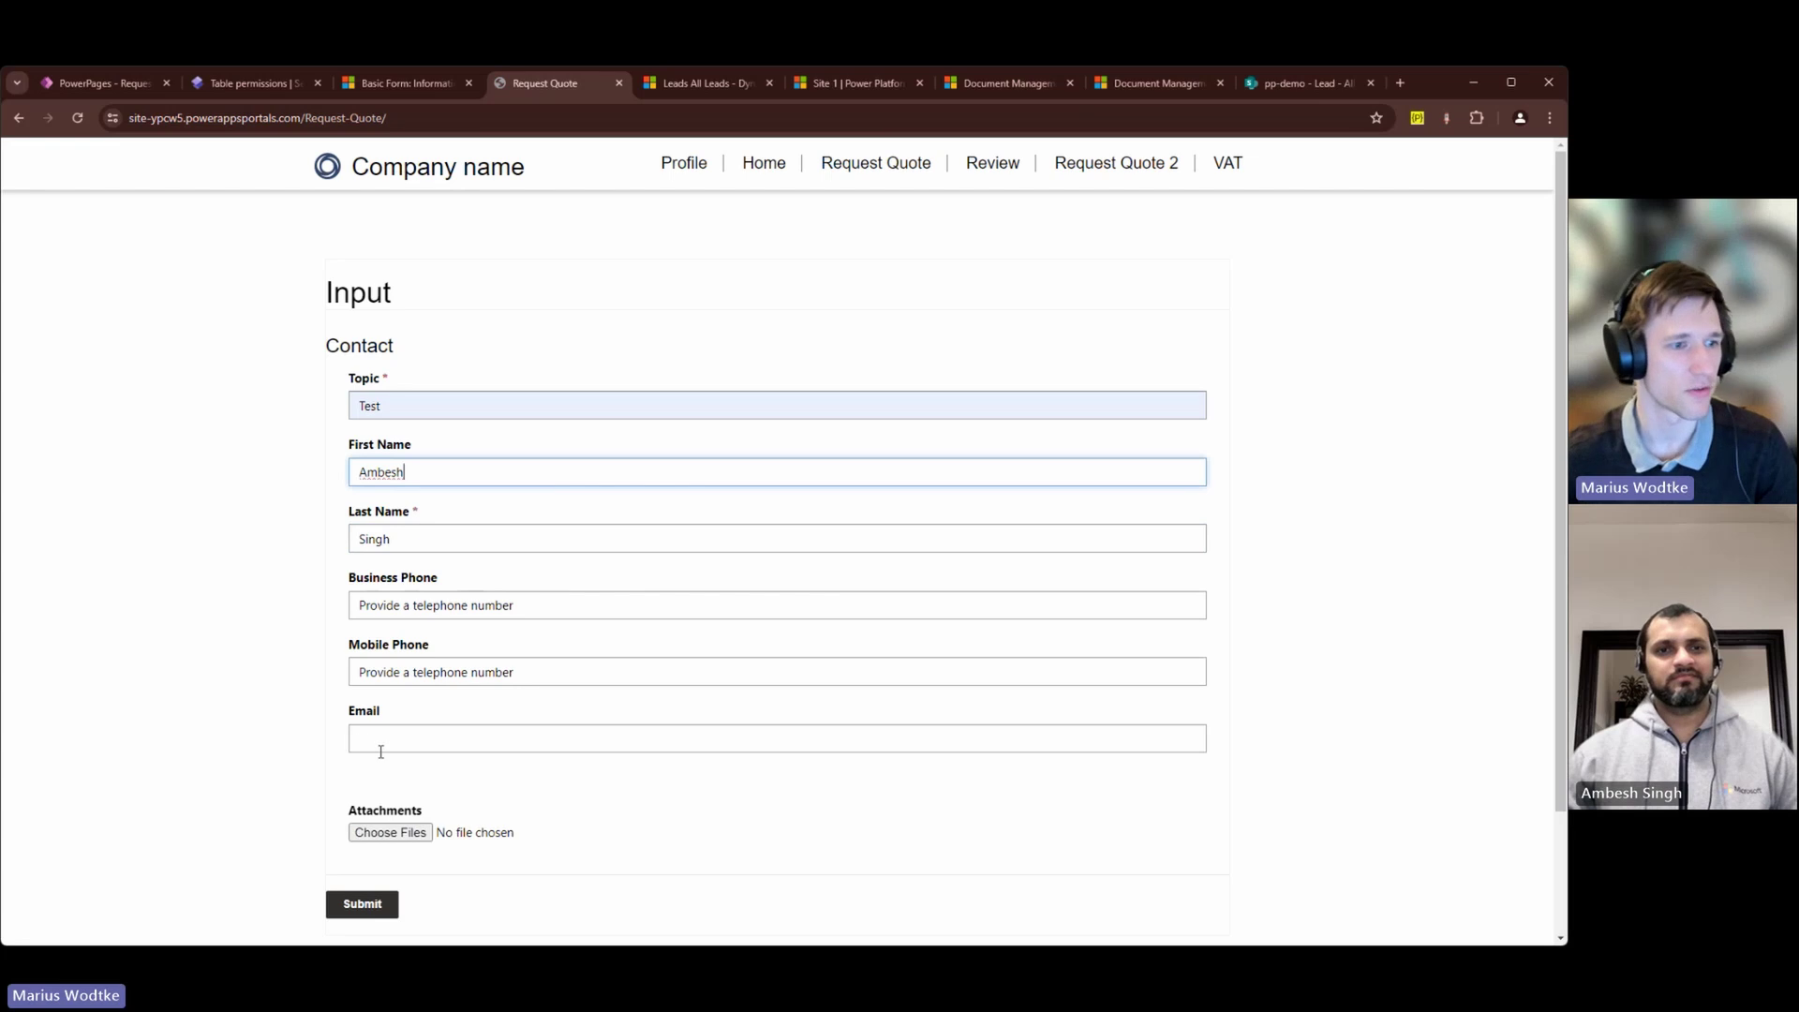
{"action": "left_click", "coordinate": [459, 798]}
Step: Attach at.png and Feed.png and submit the quote request
{"action": "scroll", "coordinate": [558, 799], "scroll_direction": "down", "scroll_amount": 2}
{"action": "scroll", "coordinate": [611, 773], "scroll_direction": "up", "scroll_amount": 1}
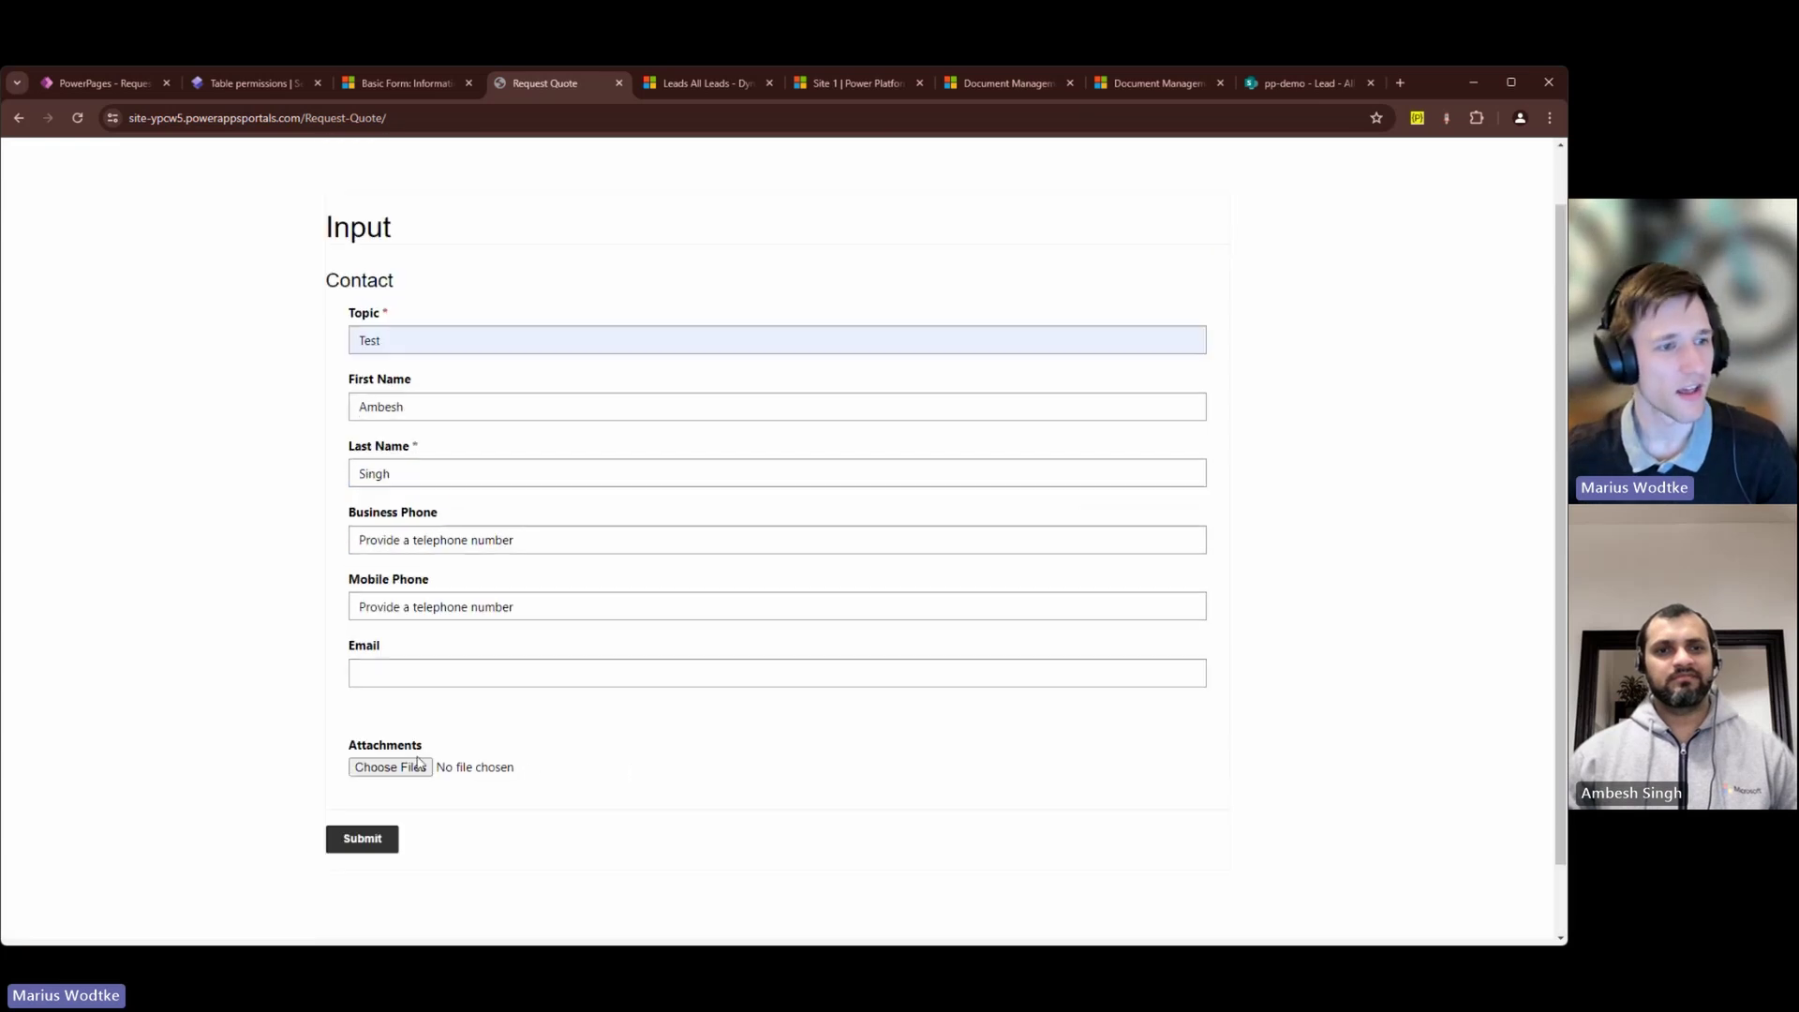
{"action": "left_click", "coordinate": [390, 766]}
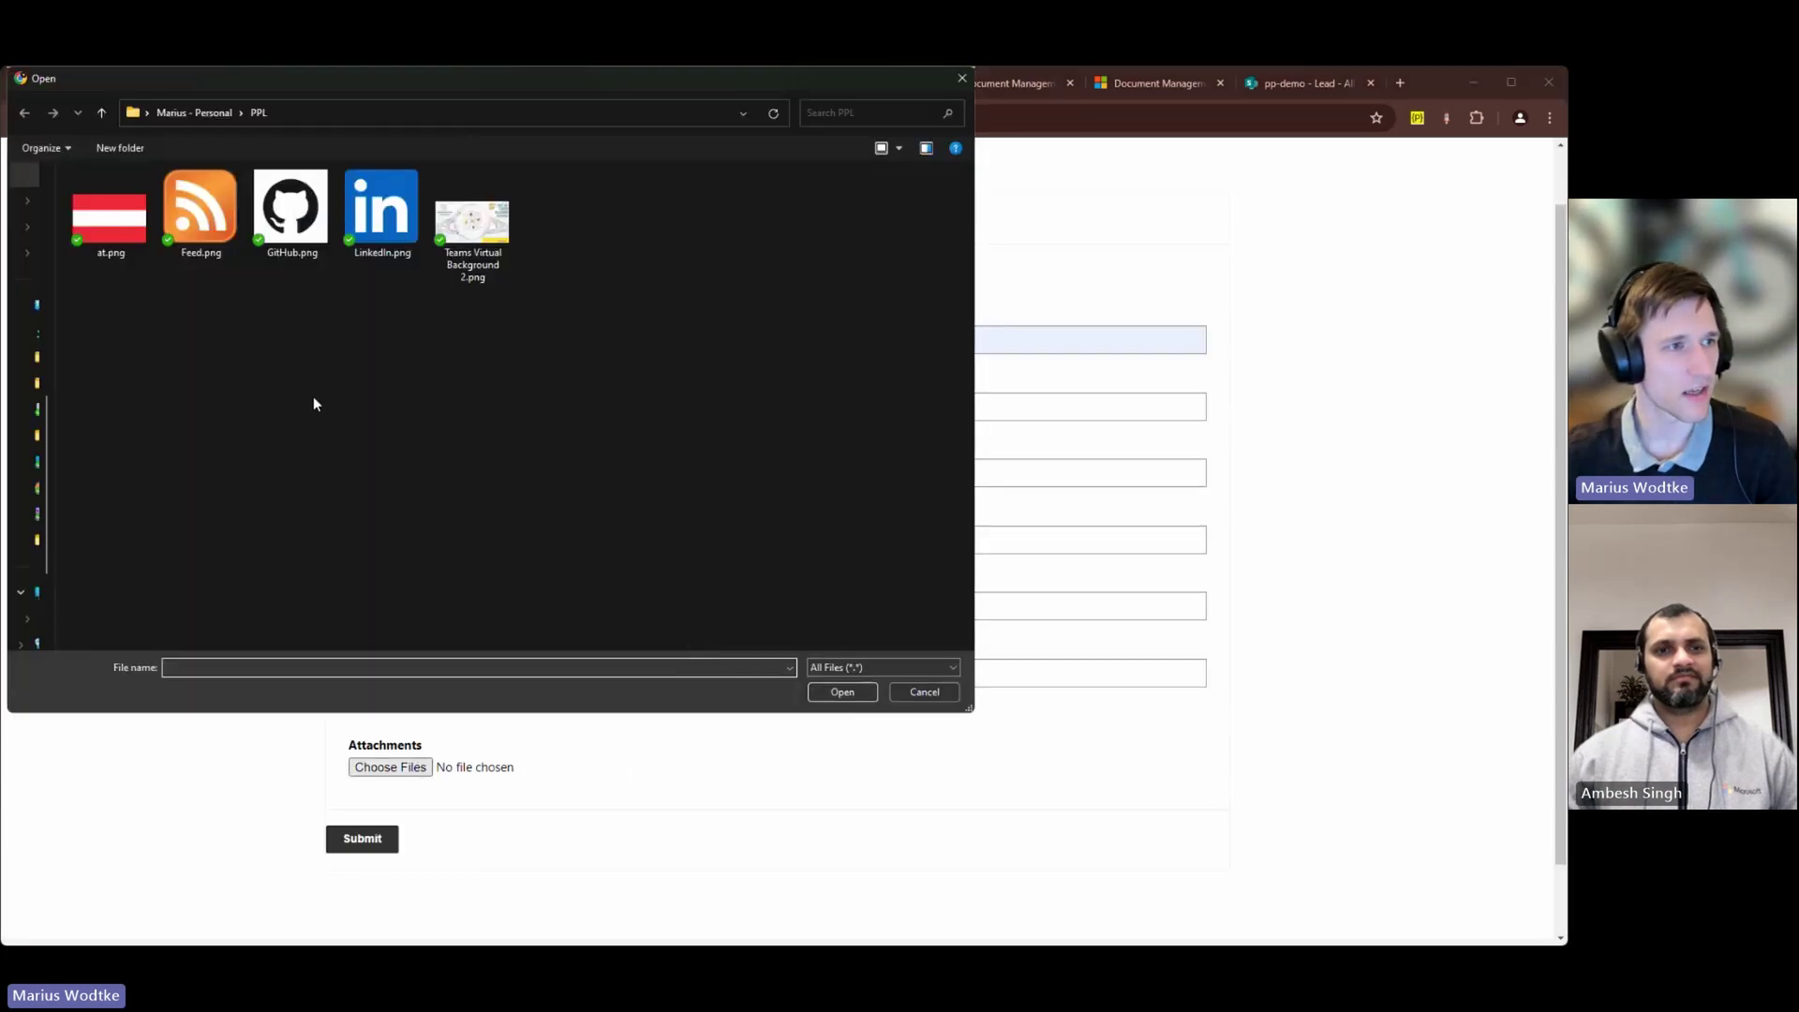
{"action": "left_click", "coordinate": [111, 217]}
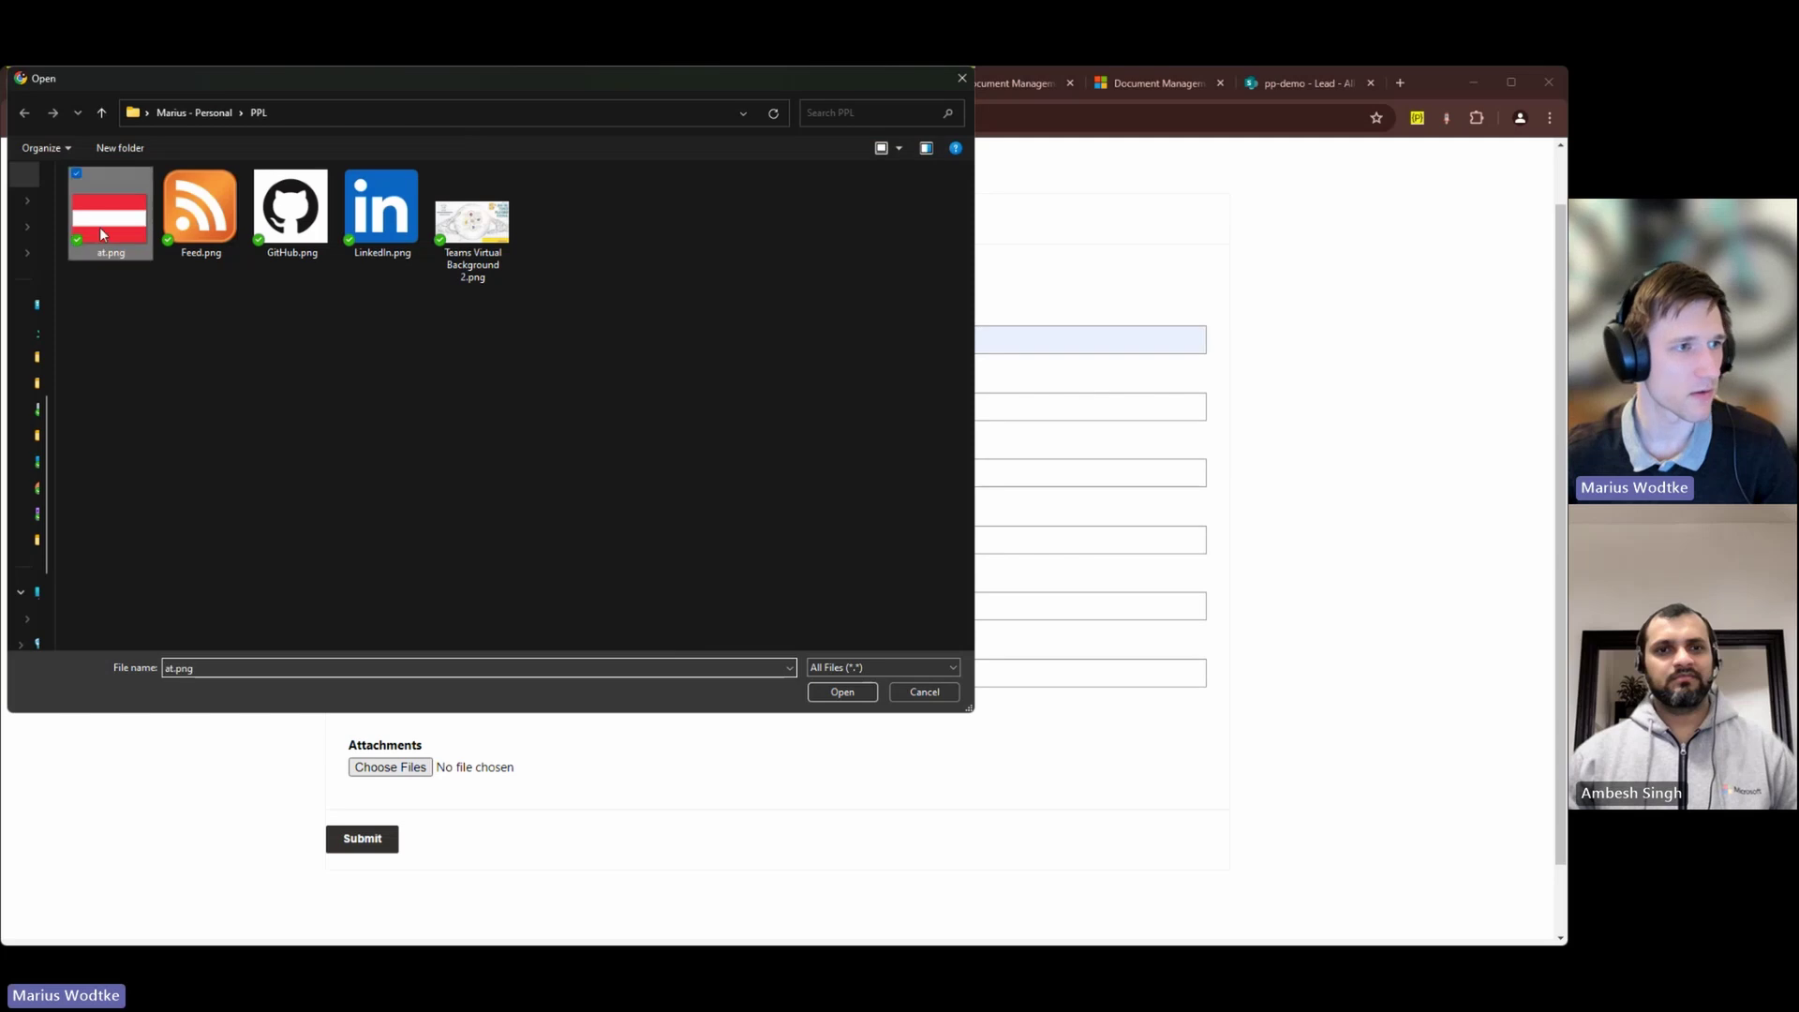
{"action": "left_click", "coordinate": [842, 691]}
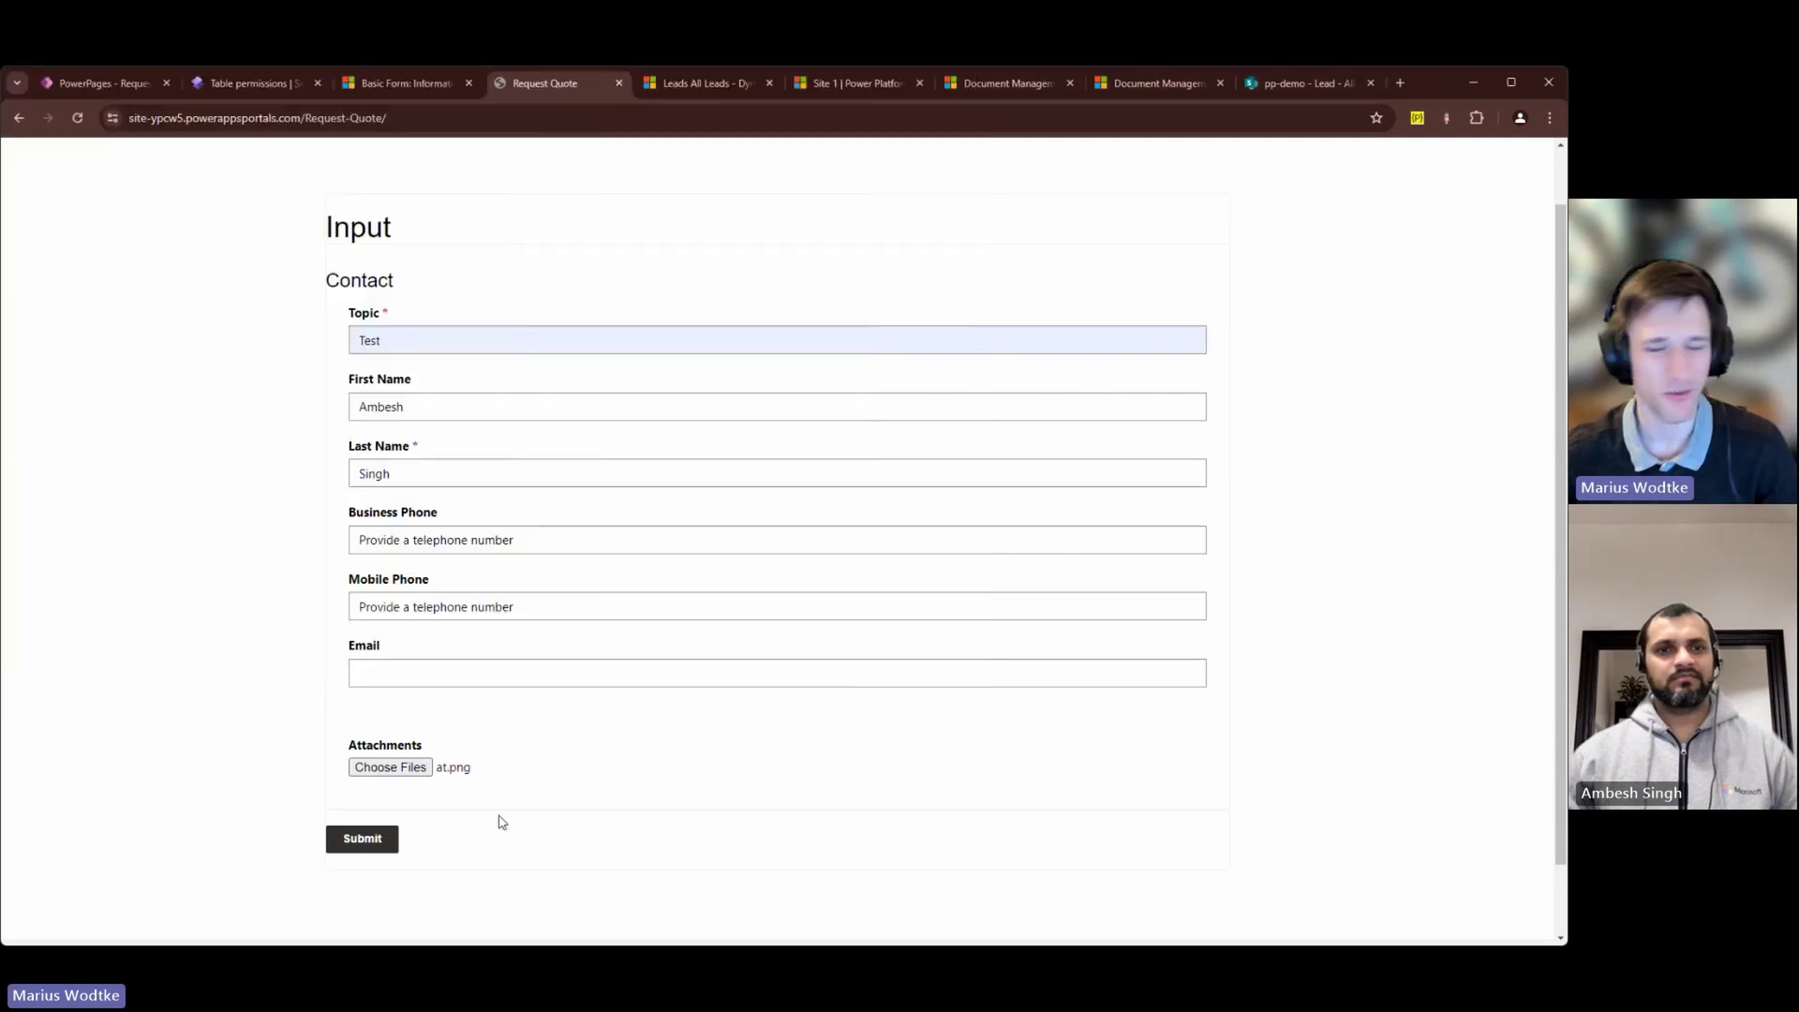
{"action": "left_click", "coordinate": [422, 766]}
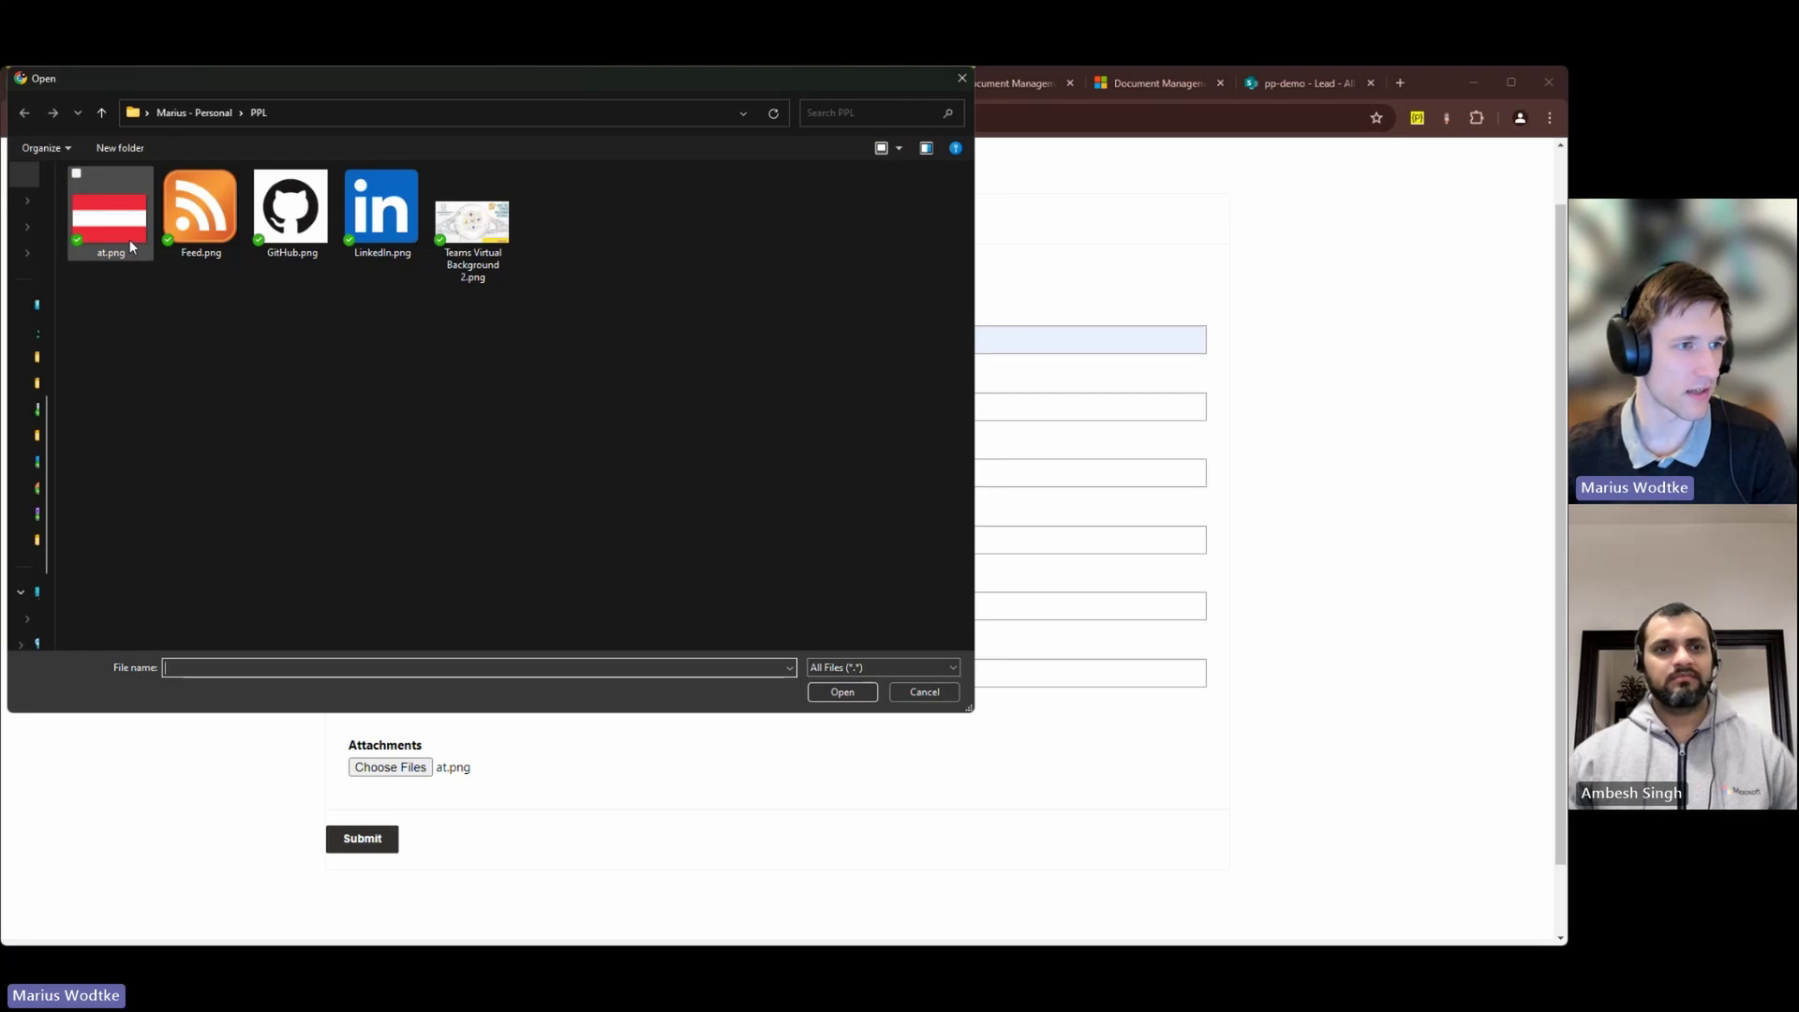
{"action": "left_click", "coordinate": [120, 239]}
{"action": "left_click", "coordinate": [200, 215], "text": "ctrl"}
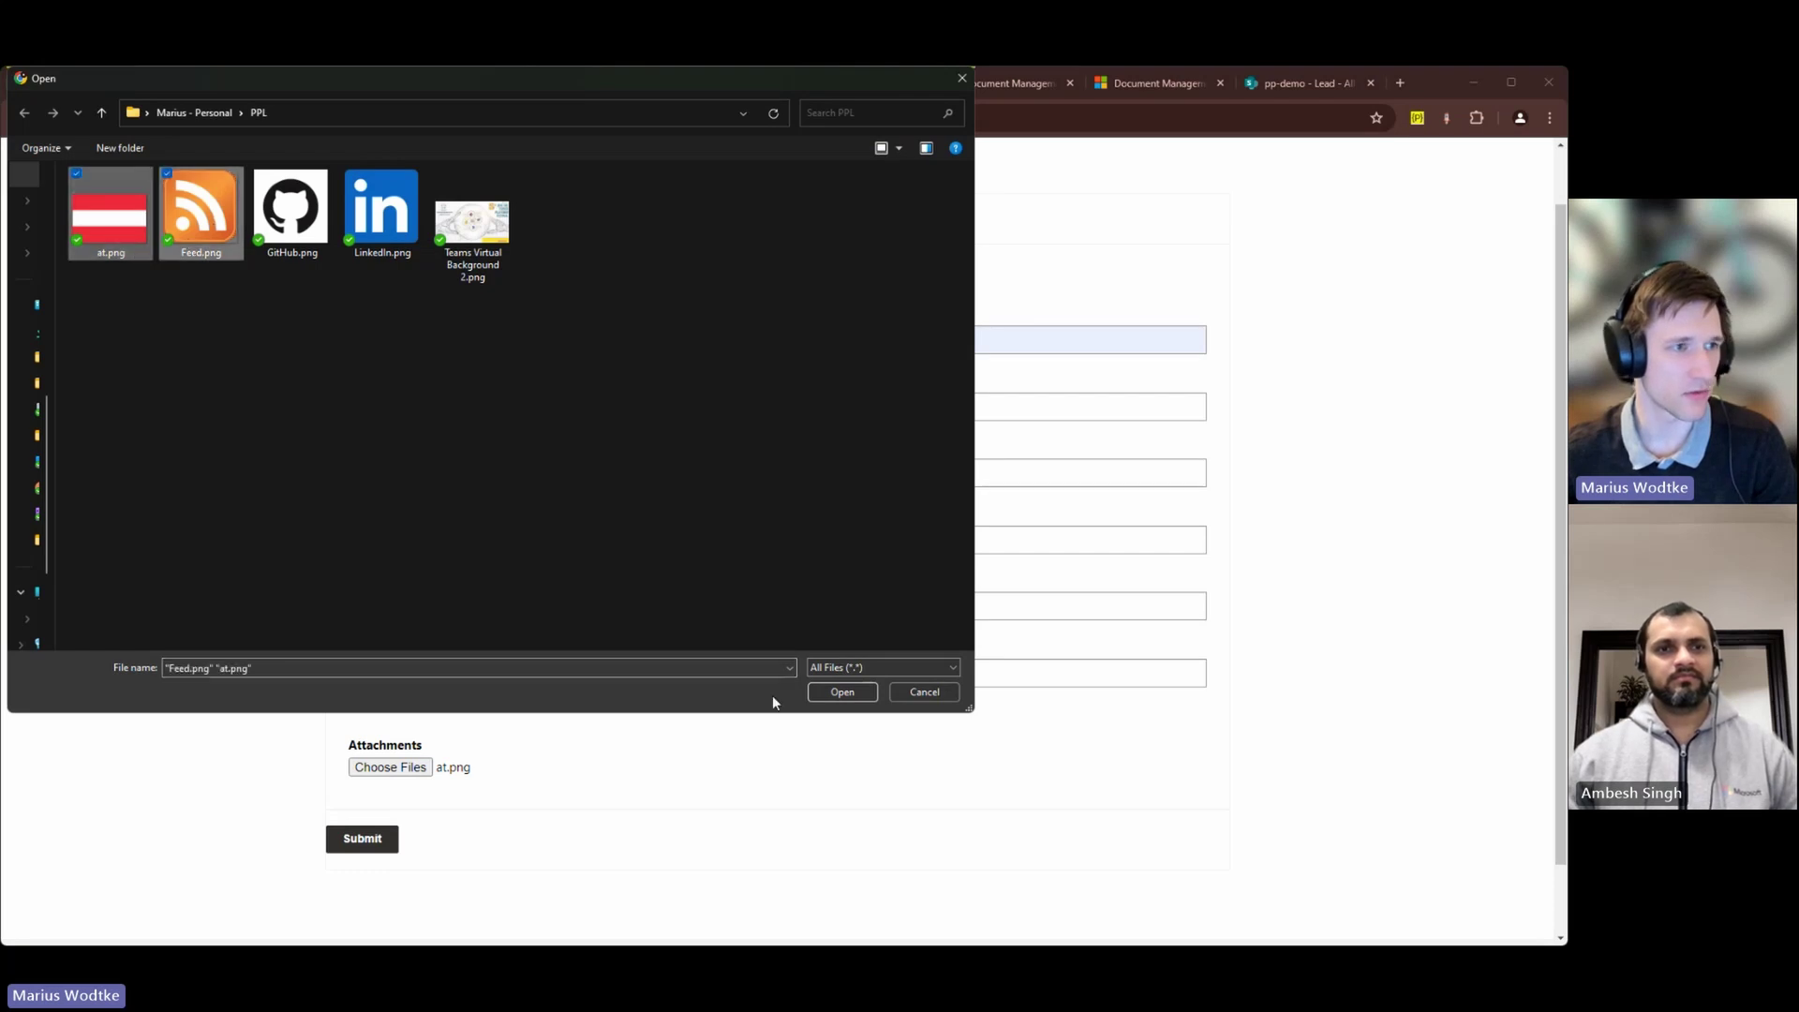
{"action": "left_click", "coordinate": [842, 692]}
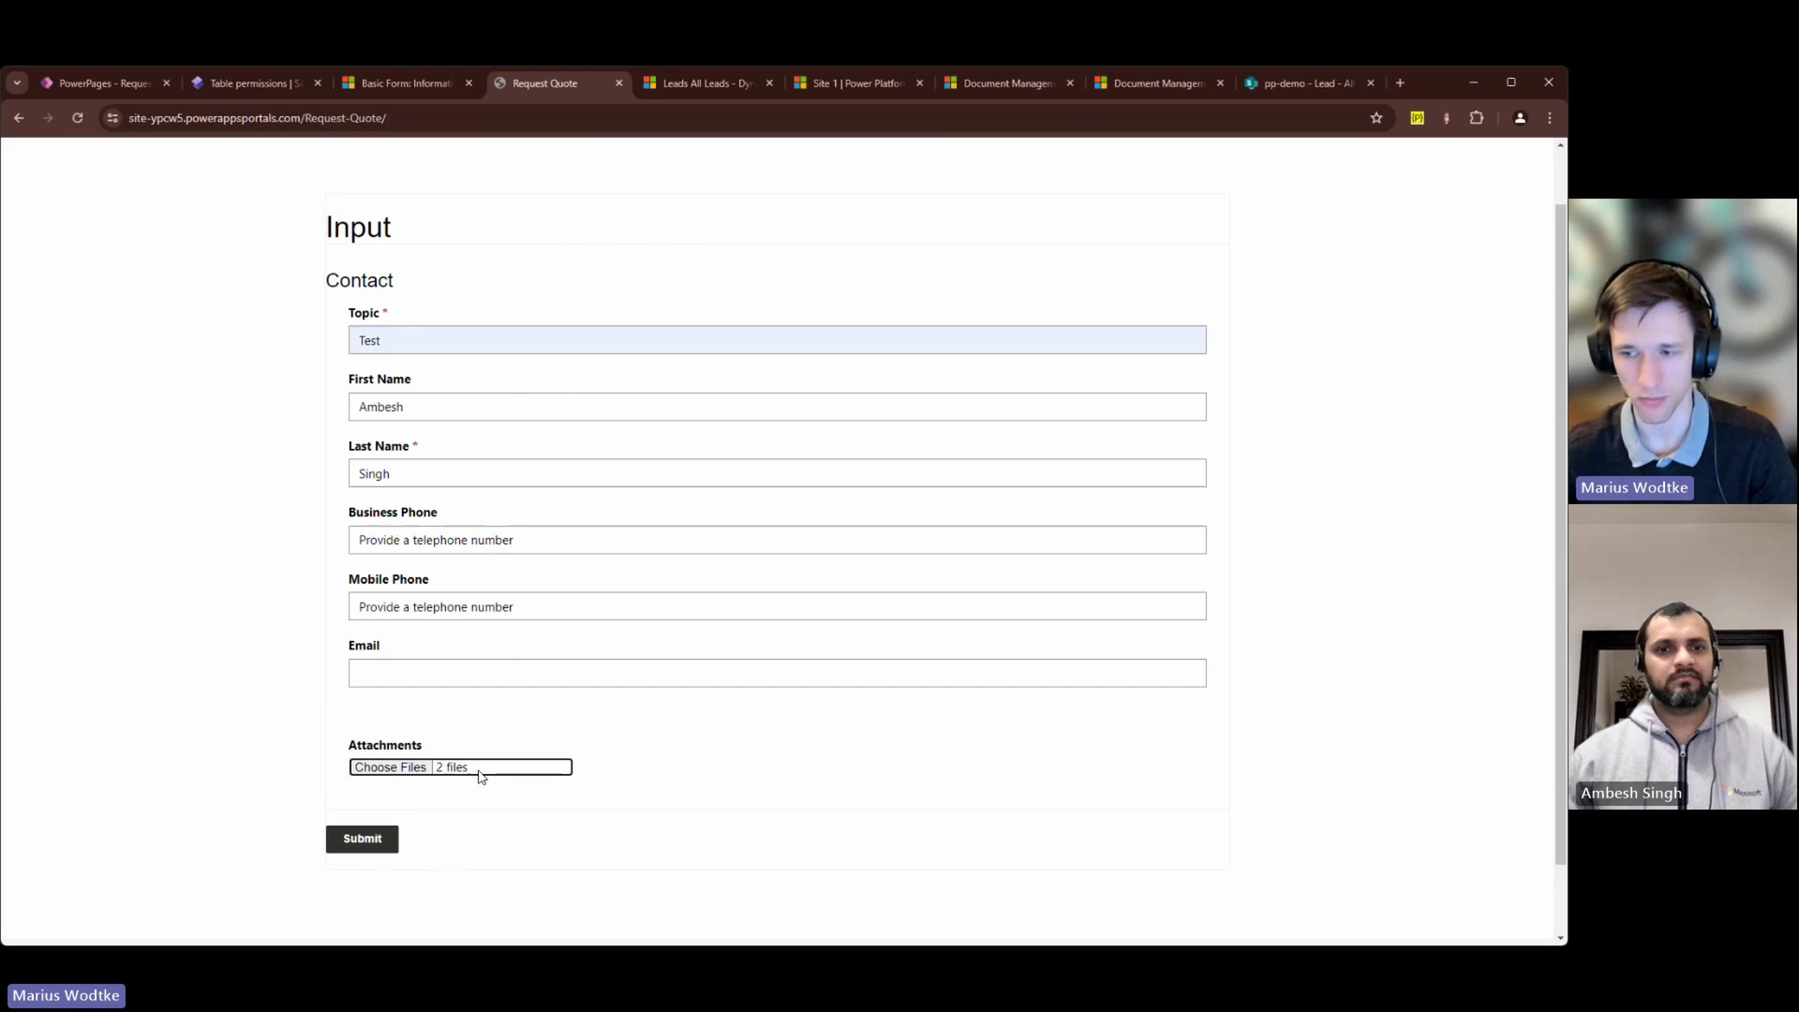
{"action": "left_click", "coordinate": [378, 846]}
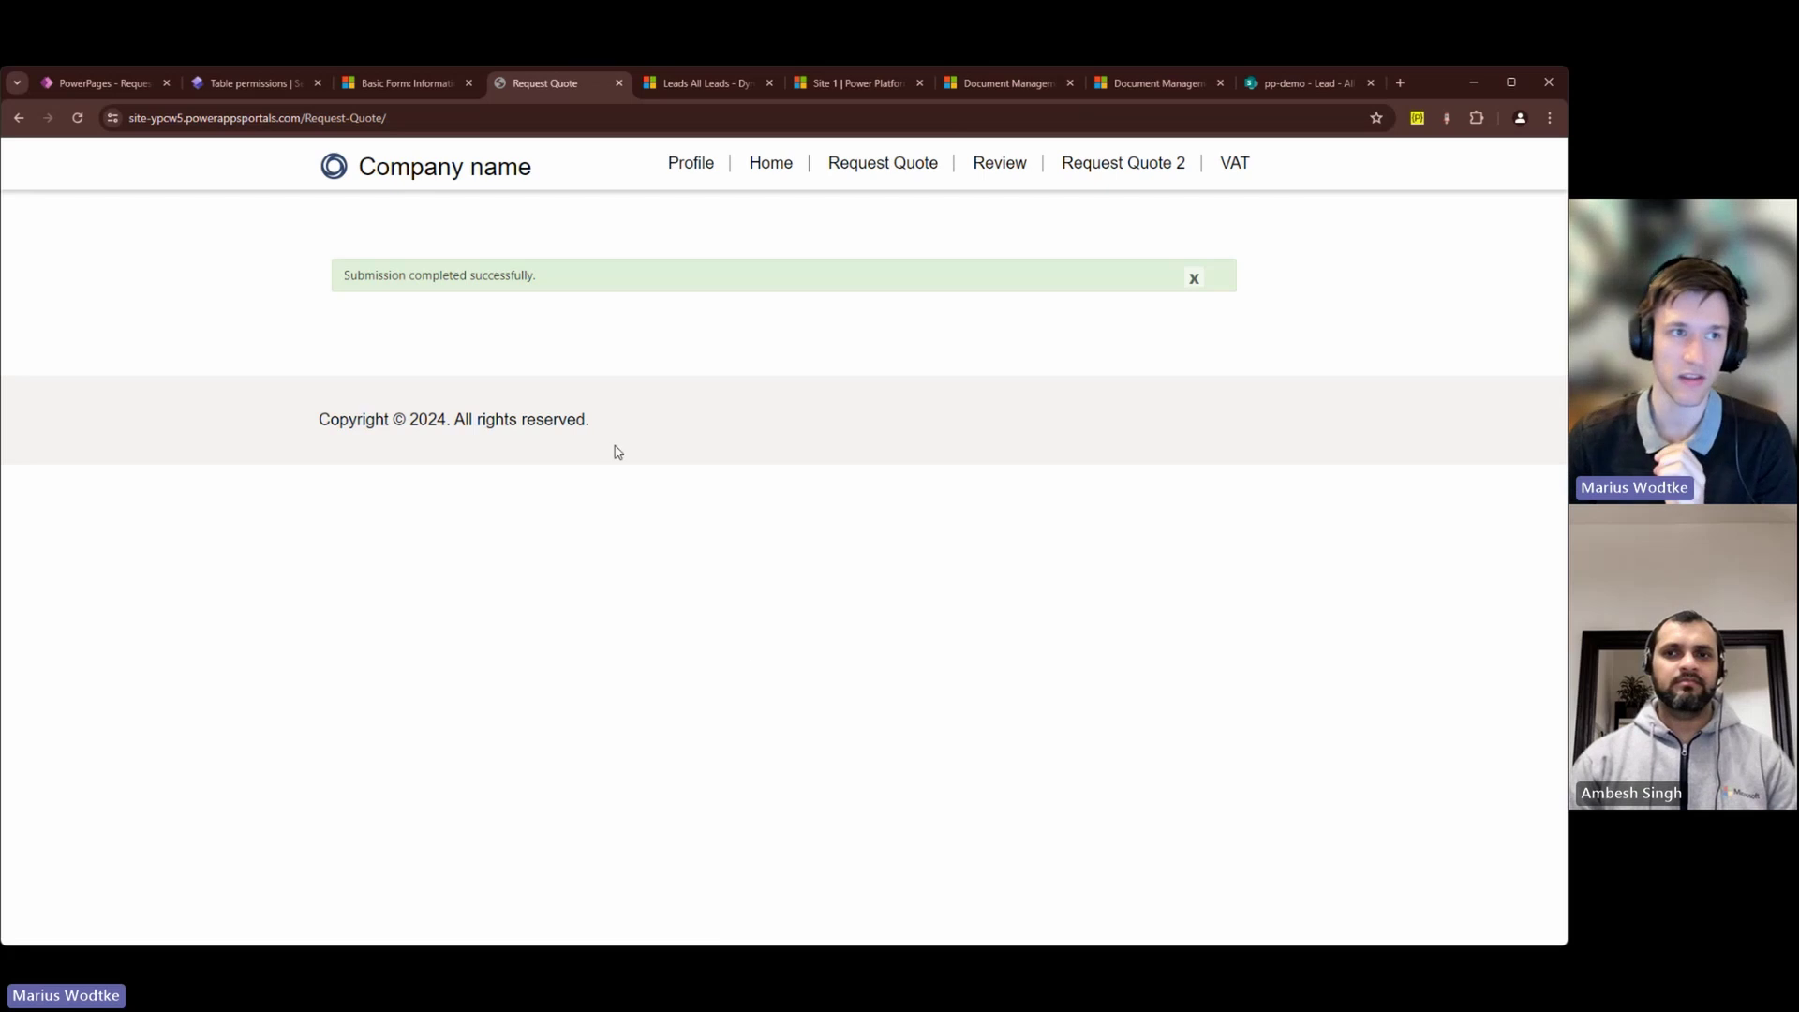
Step: Refresh the Leads list and open the newly submitted lead
{"action": "left_click", "coordinate": [670, 87]}
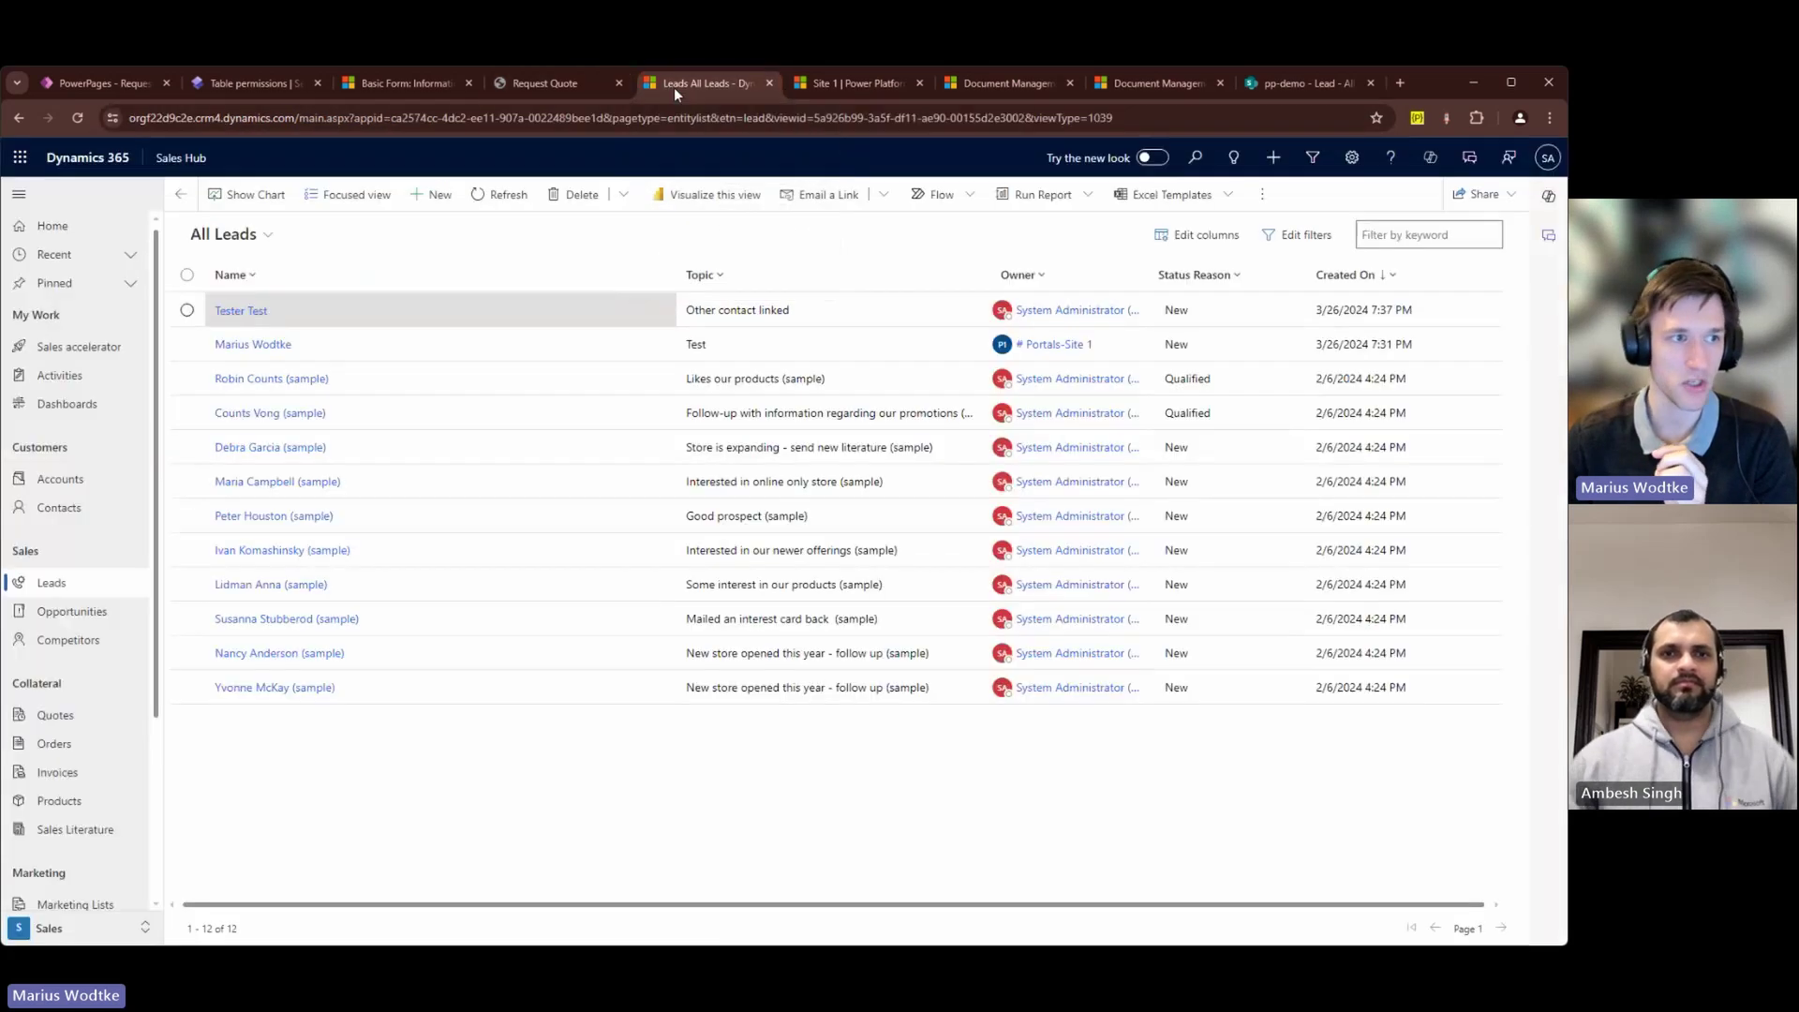
{"action": "left_click", "coordinate": [504, 192]}
{"action": "double_click", "coordinate": [768, 311]}
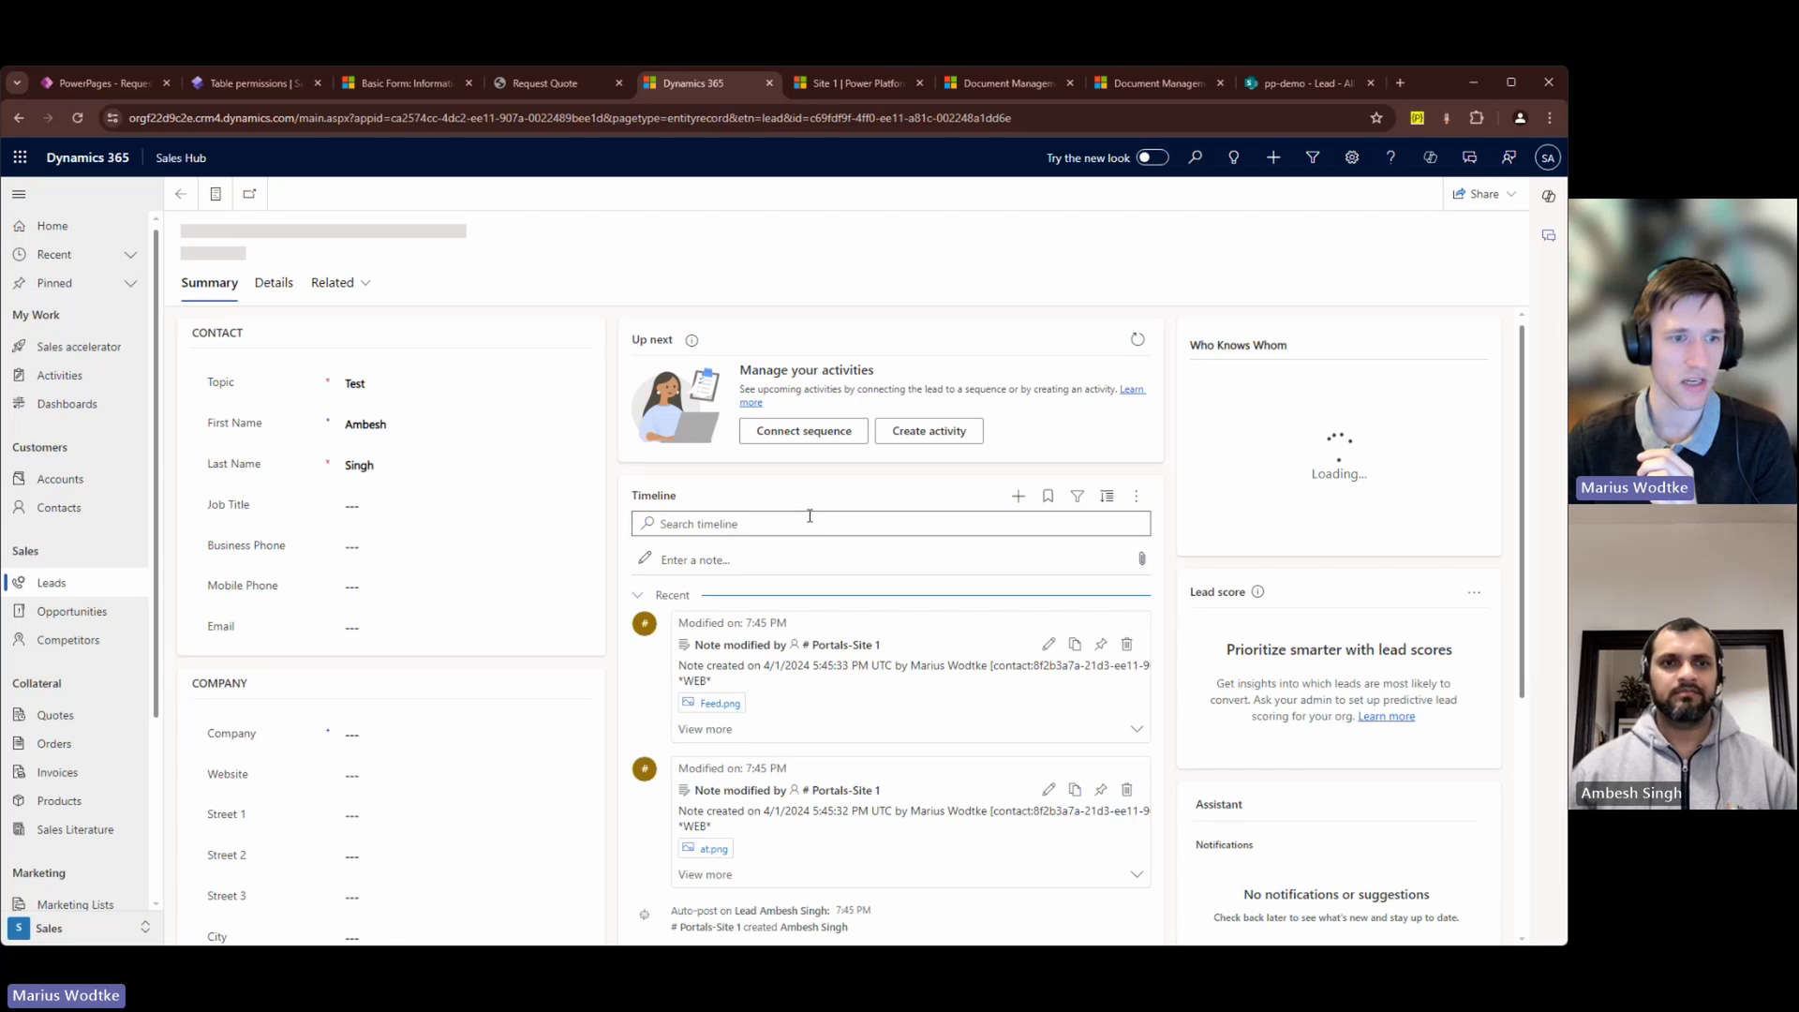
Step: Examine the lead's two timeline notes and preview the at.png attachment
{"action": "left_click_drag", "start_coordinate": [713, 653], "coordinate": [681, 649]}
{"action": "left_click", "coordinate": [623, 664]}
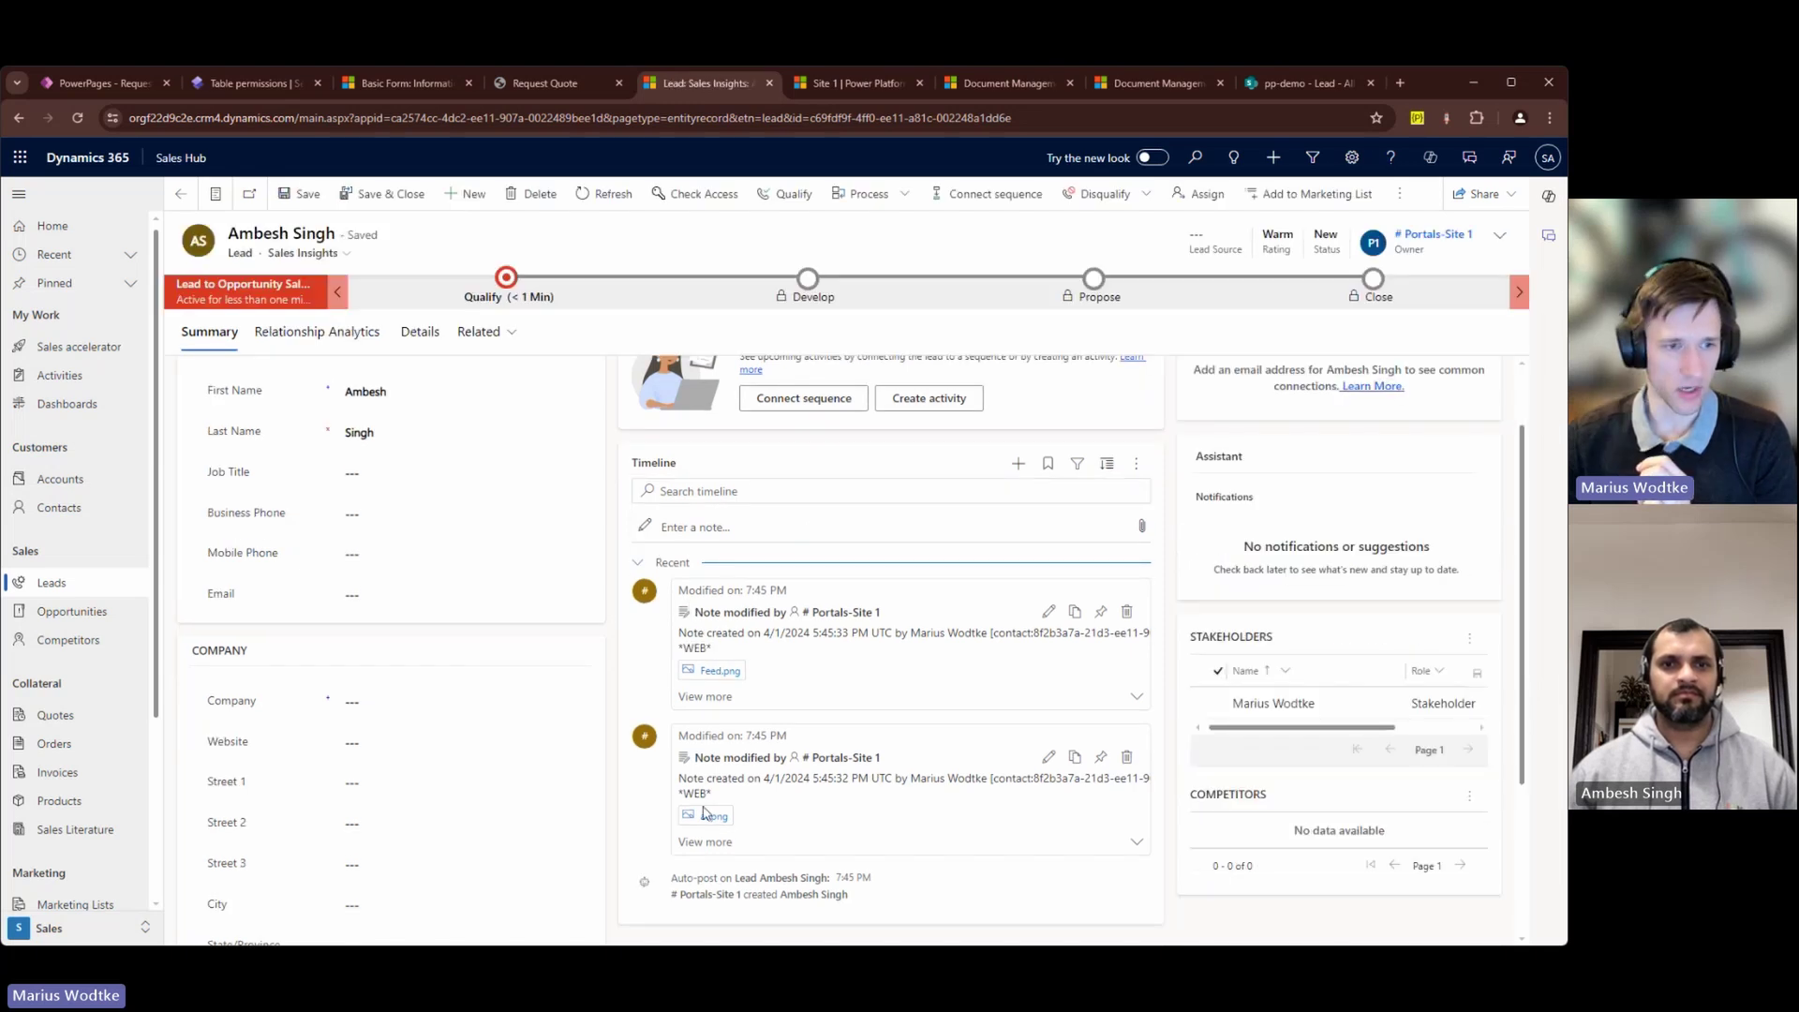
{"action": "left_click", "coordinate": [713, 816]}
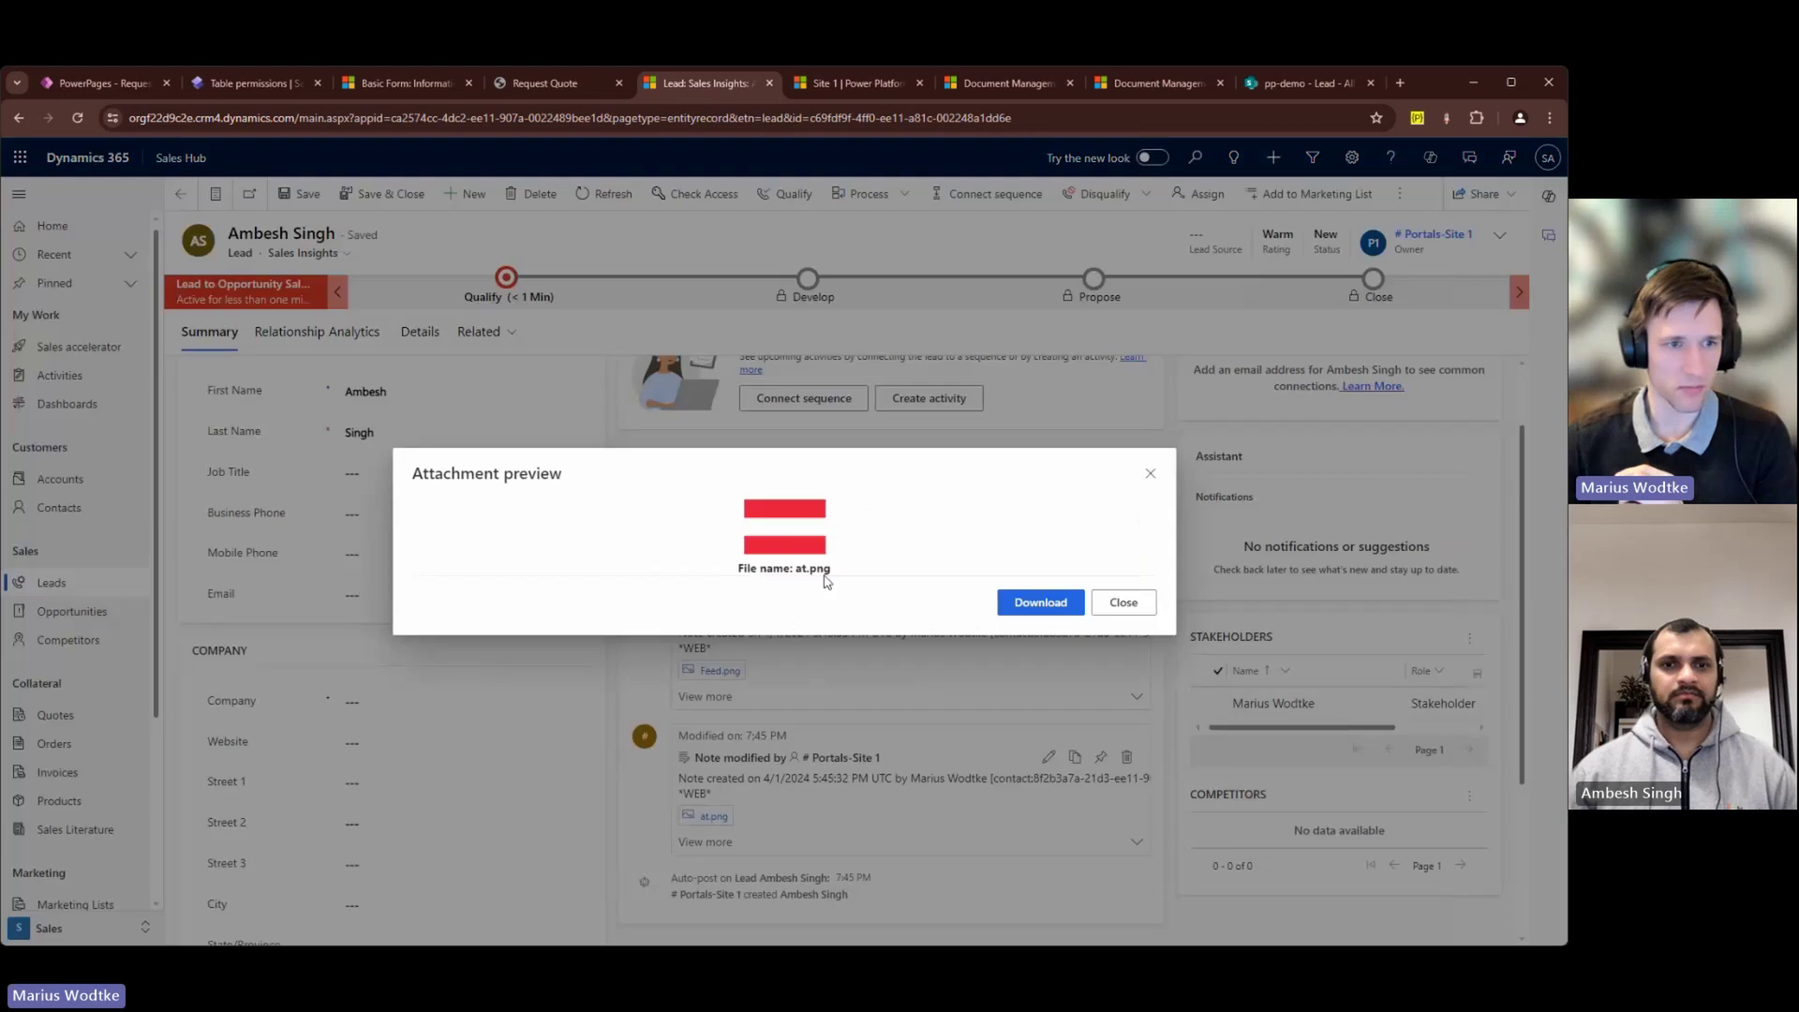
{"action": "left_click", "coordinate": [1123, 604]}
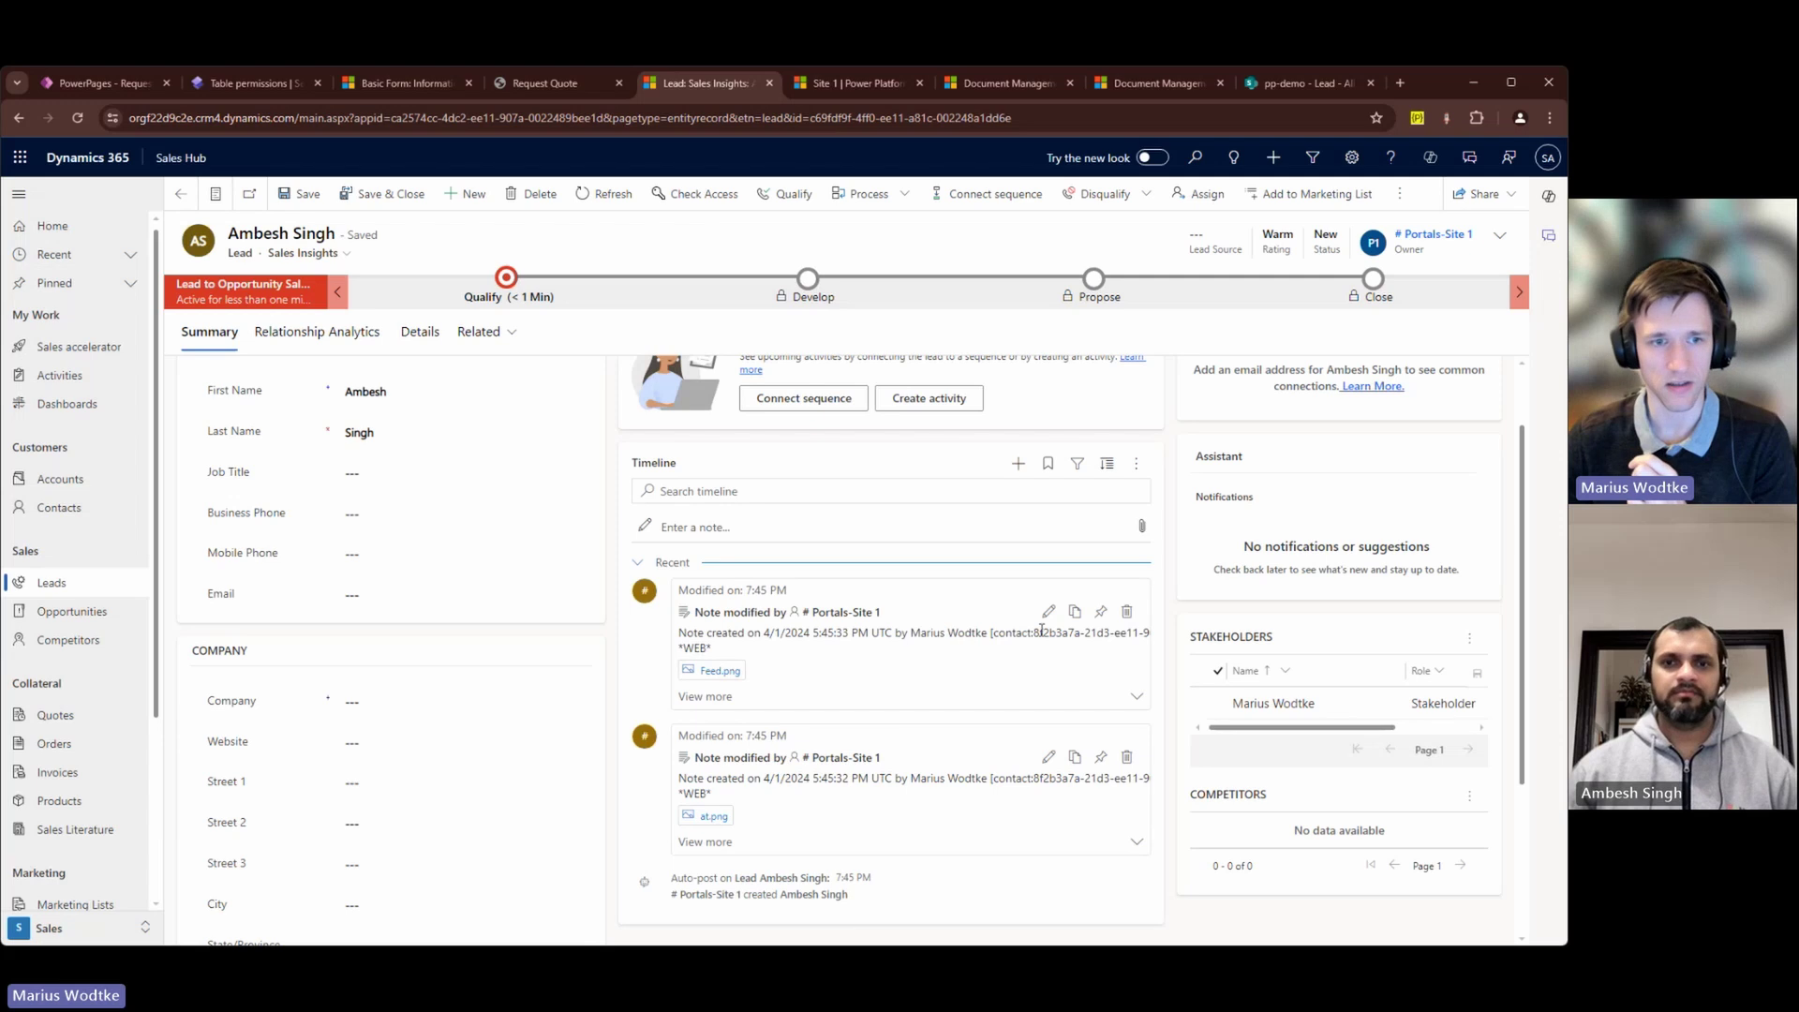
{"action": "left_click_drag", "start_coordinate": [988, 633], "coordinate": [1086, 633]}
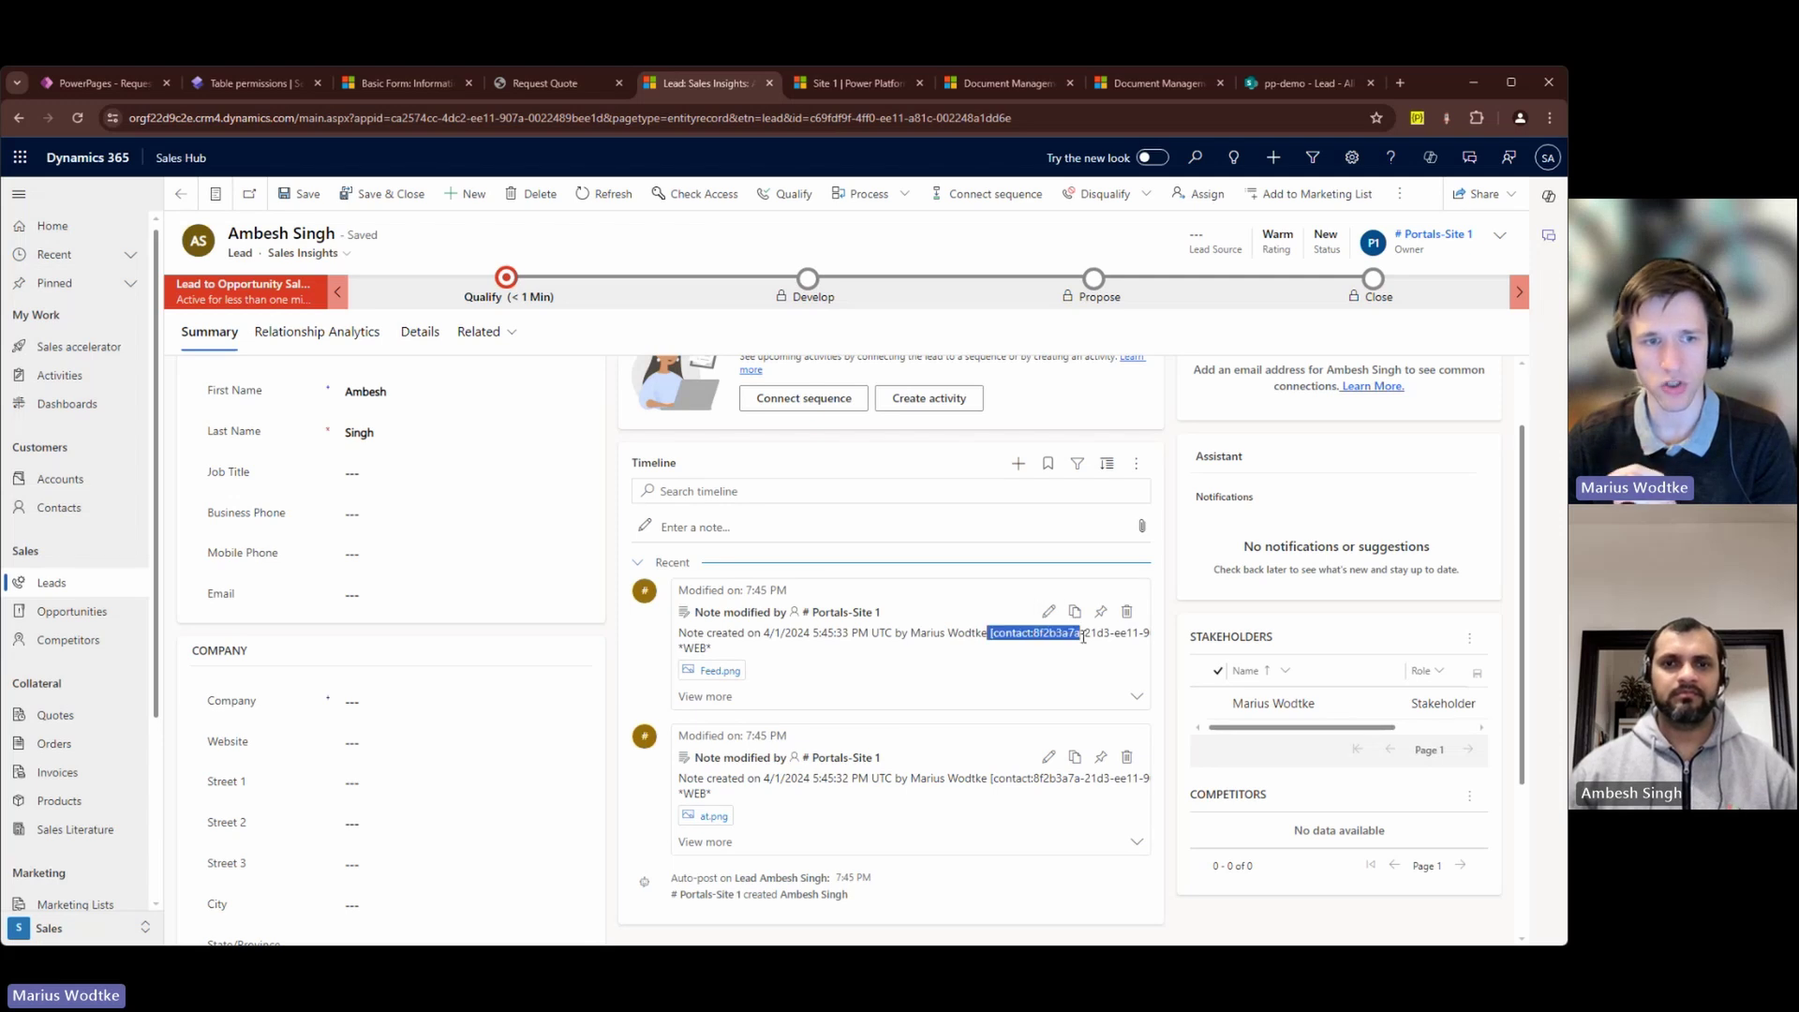
{"action": "left_click", "coordinate": [1056, 653]}
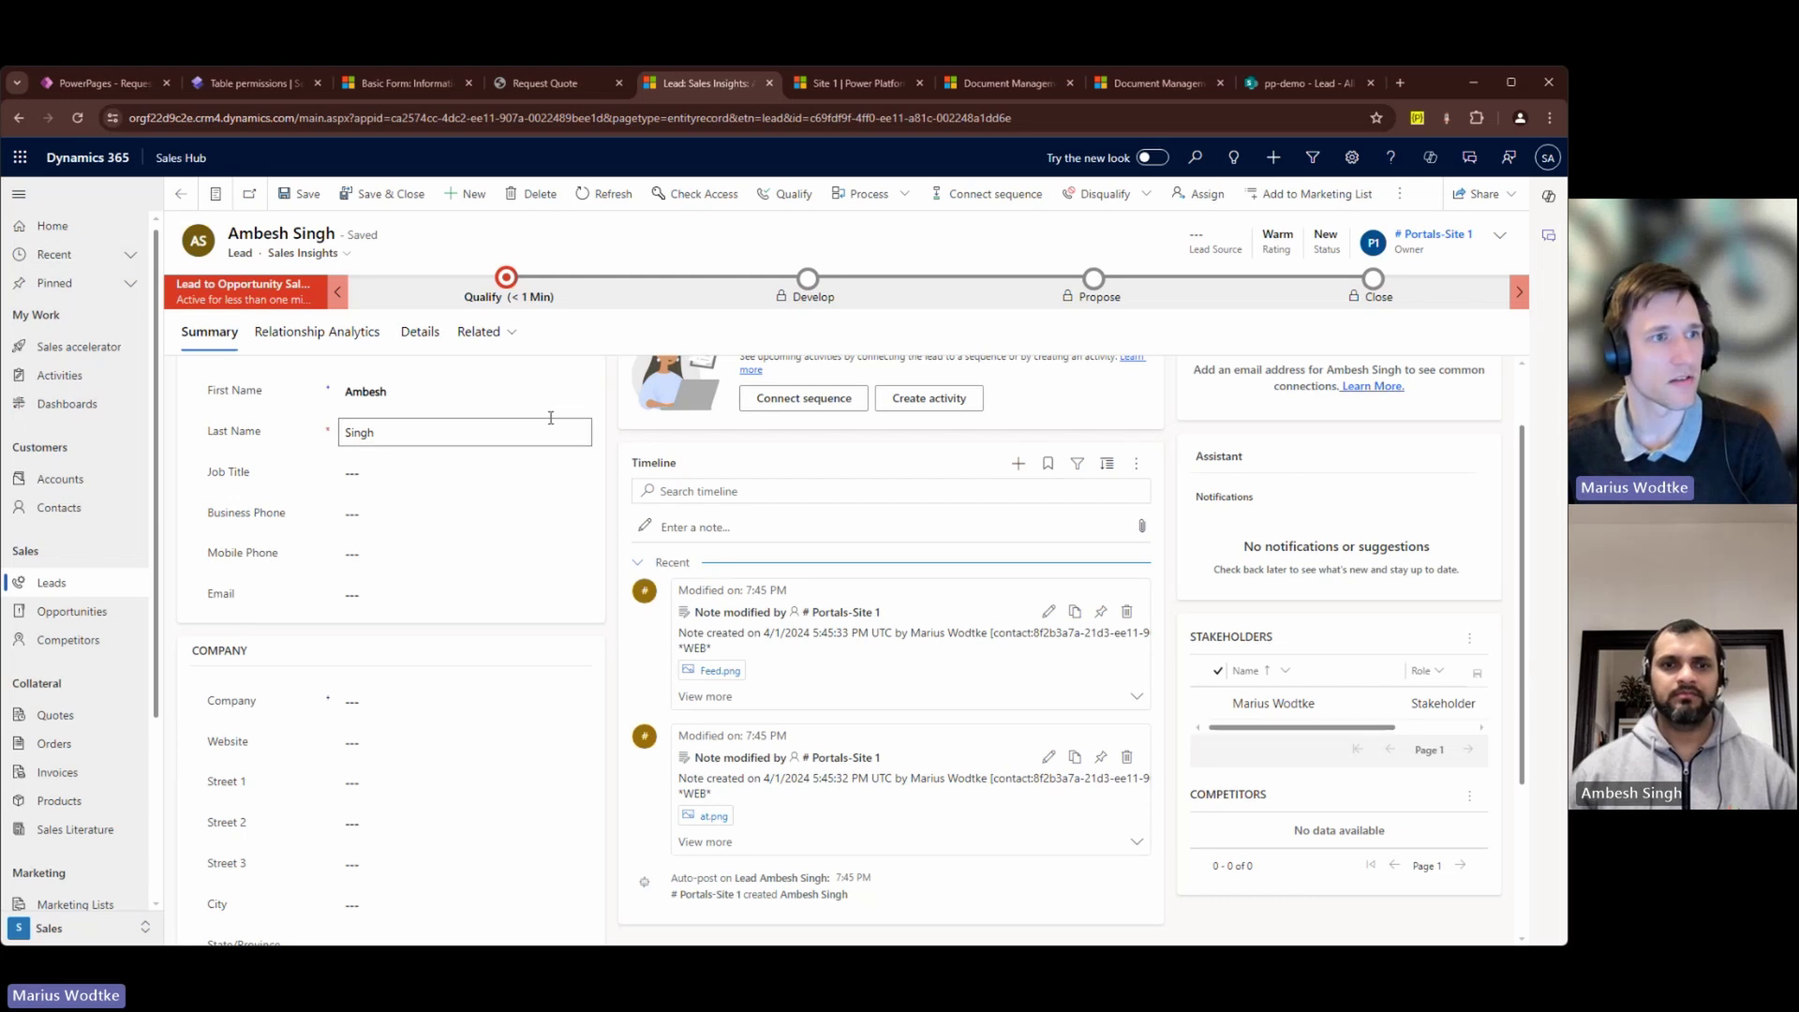
{"action": "left_click", "coordinate": [257, 94]}
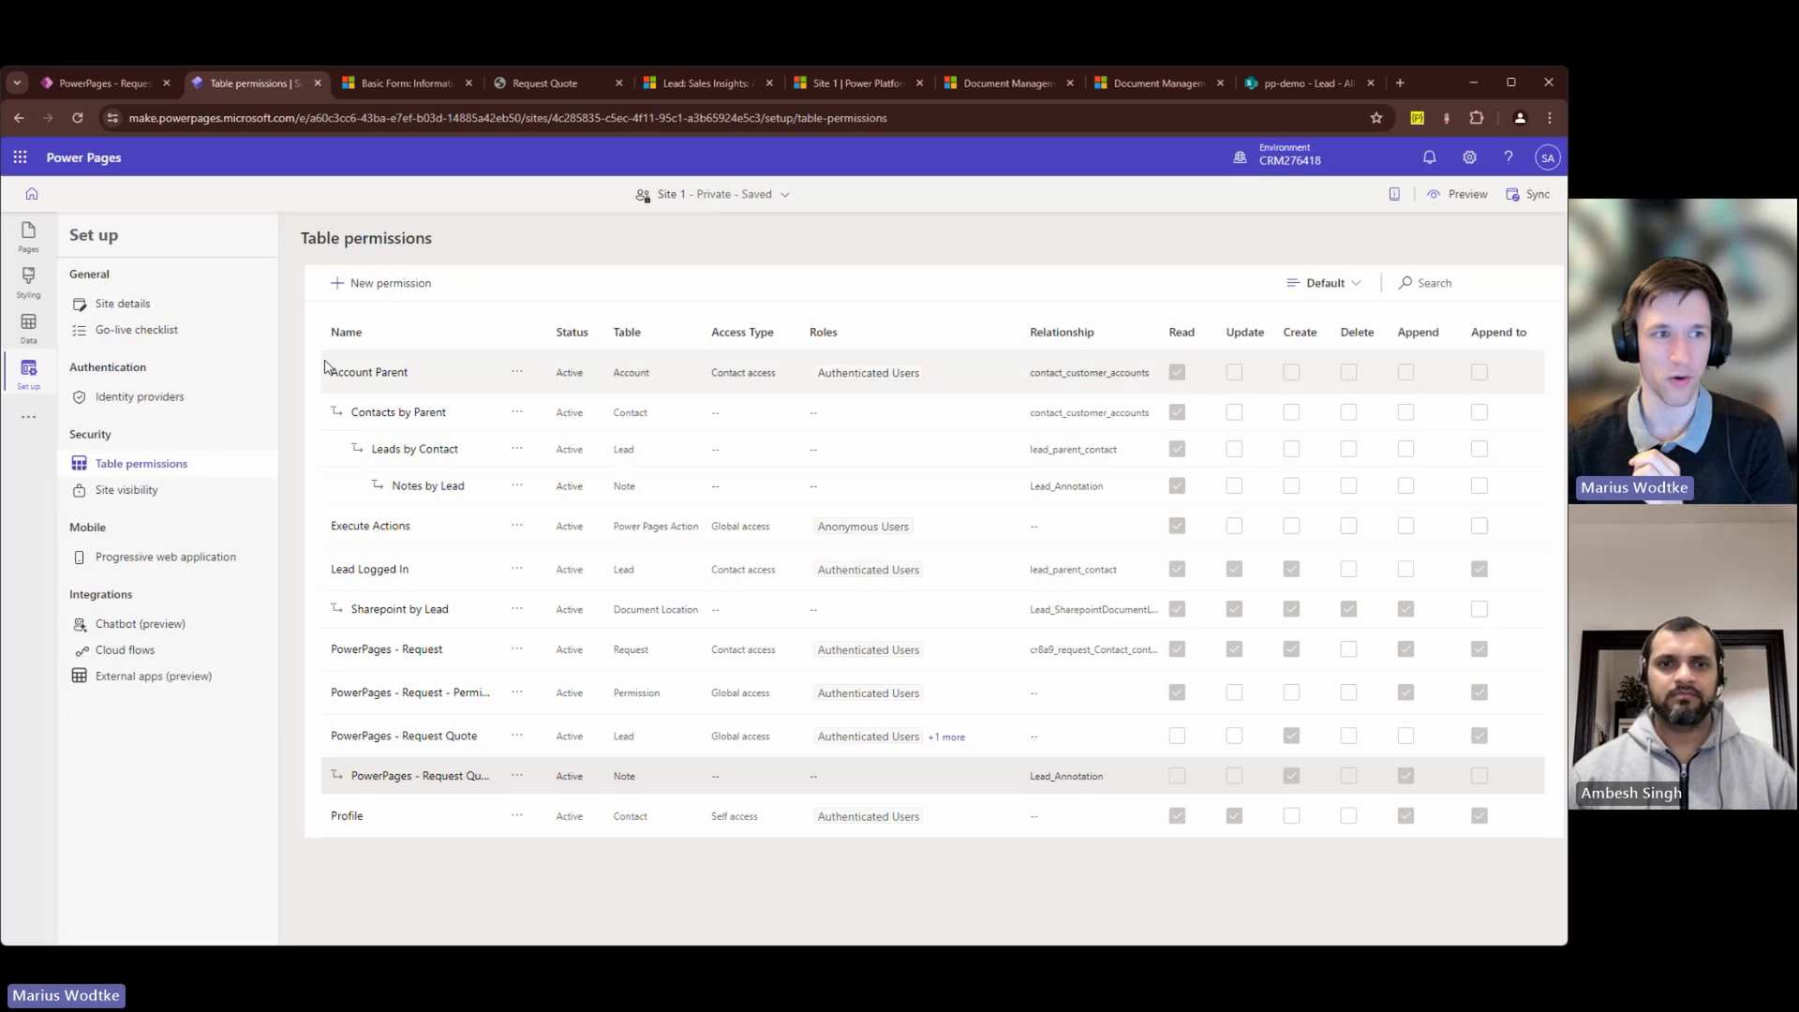
{"action": "left_click", "coordinate": [355, 374]}
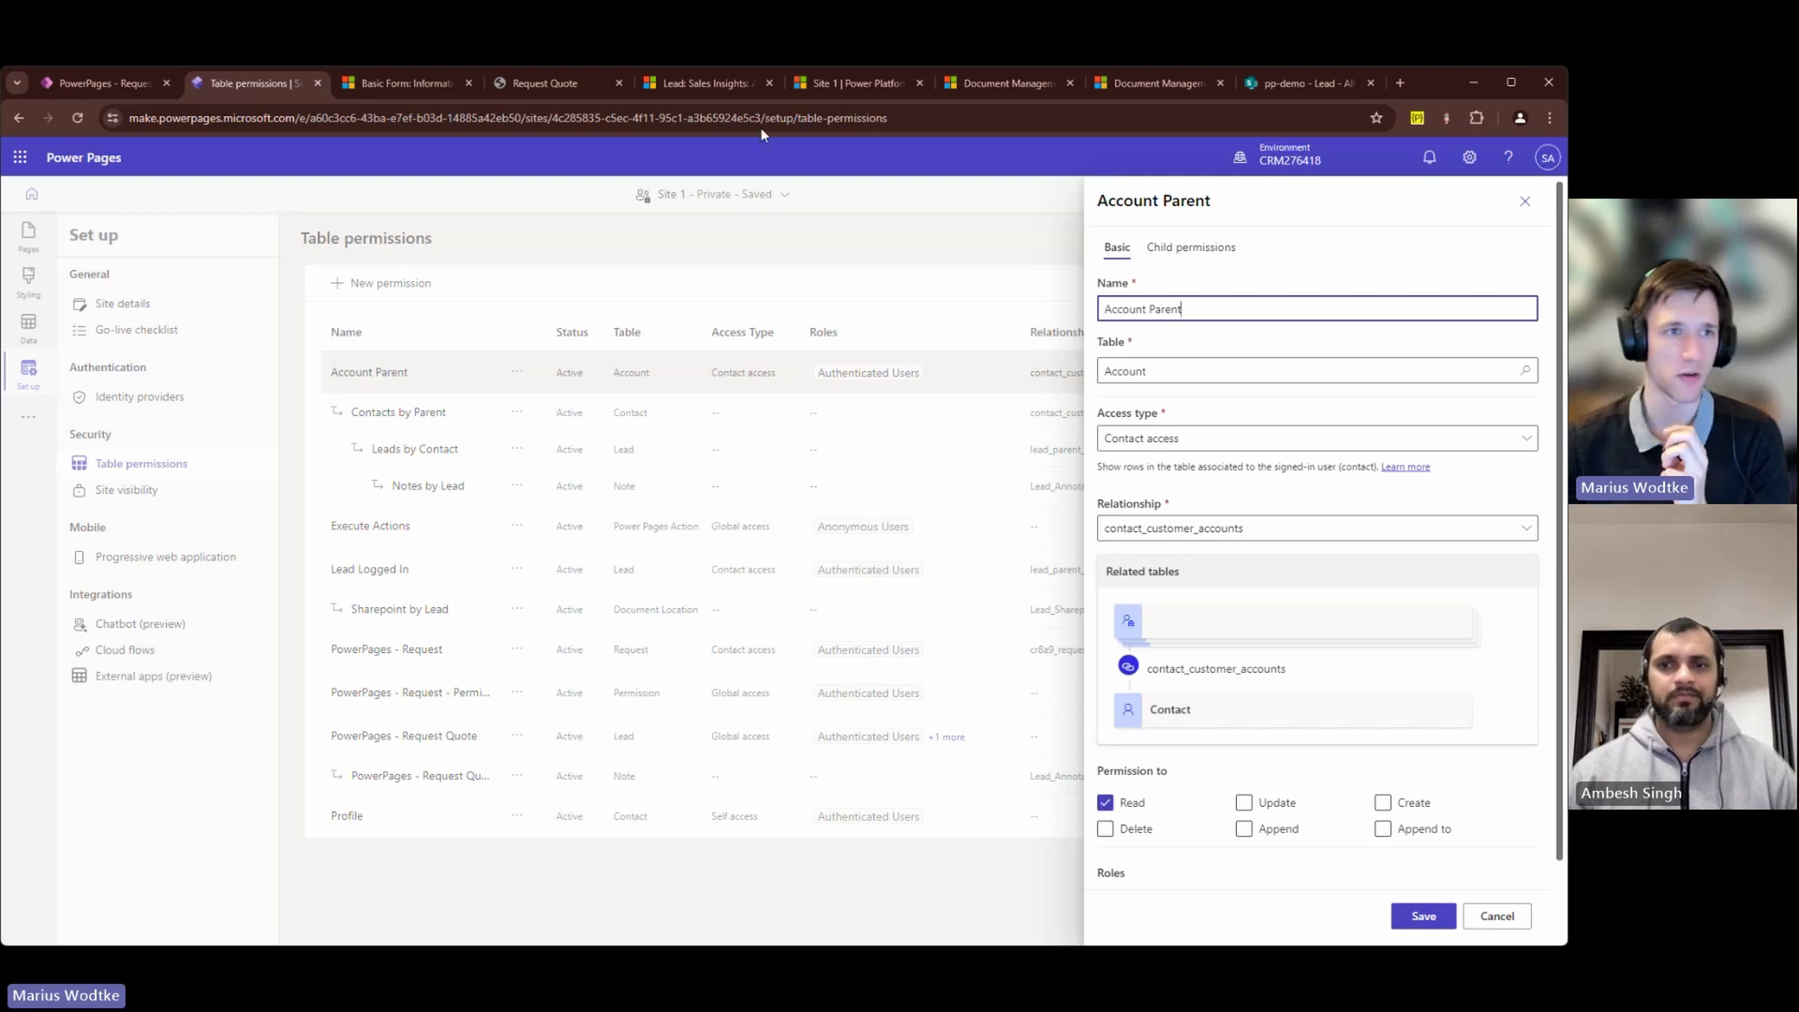
{"action": "left_click", "coordinate": [665, 87]}
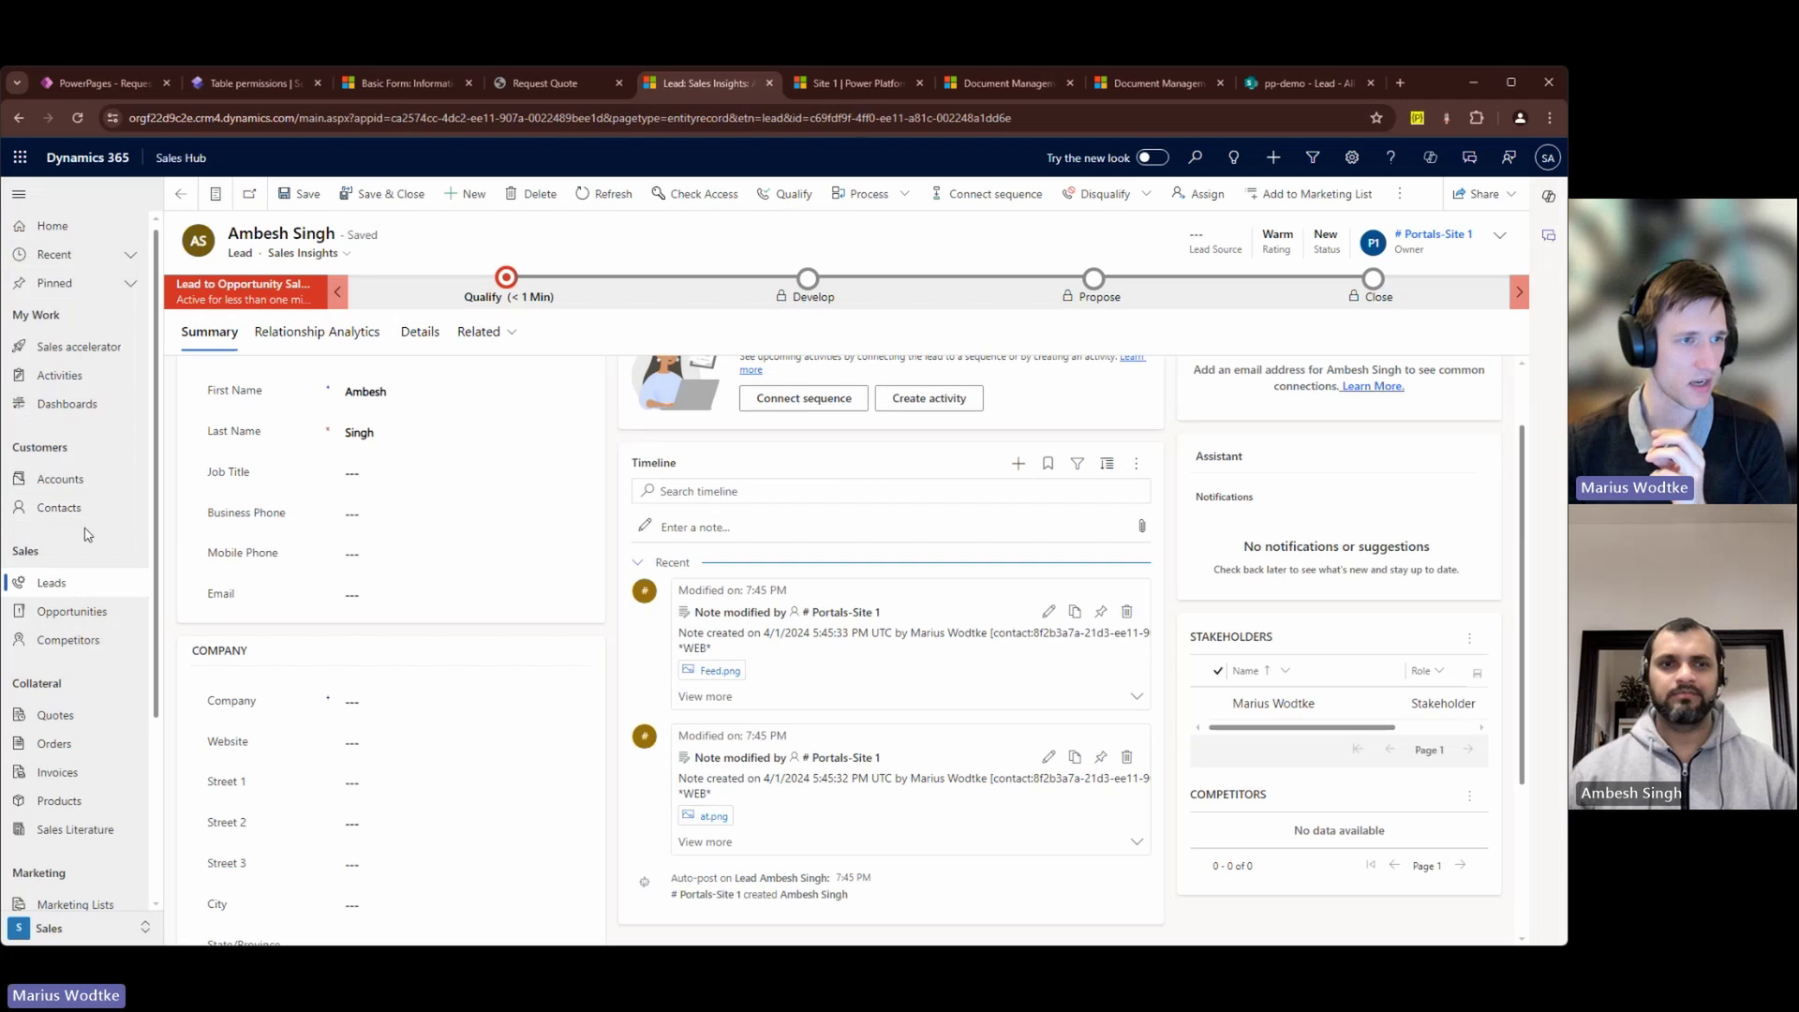
Step: Follow the lead's existing contact to the A Datum Corporation account, then return to Account Parent permission
{"action": "left_click", "coordinate": [509, 279]}
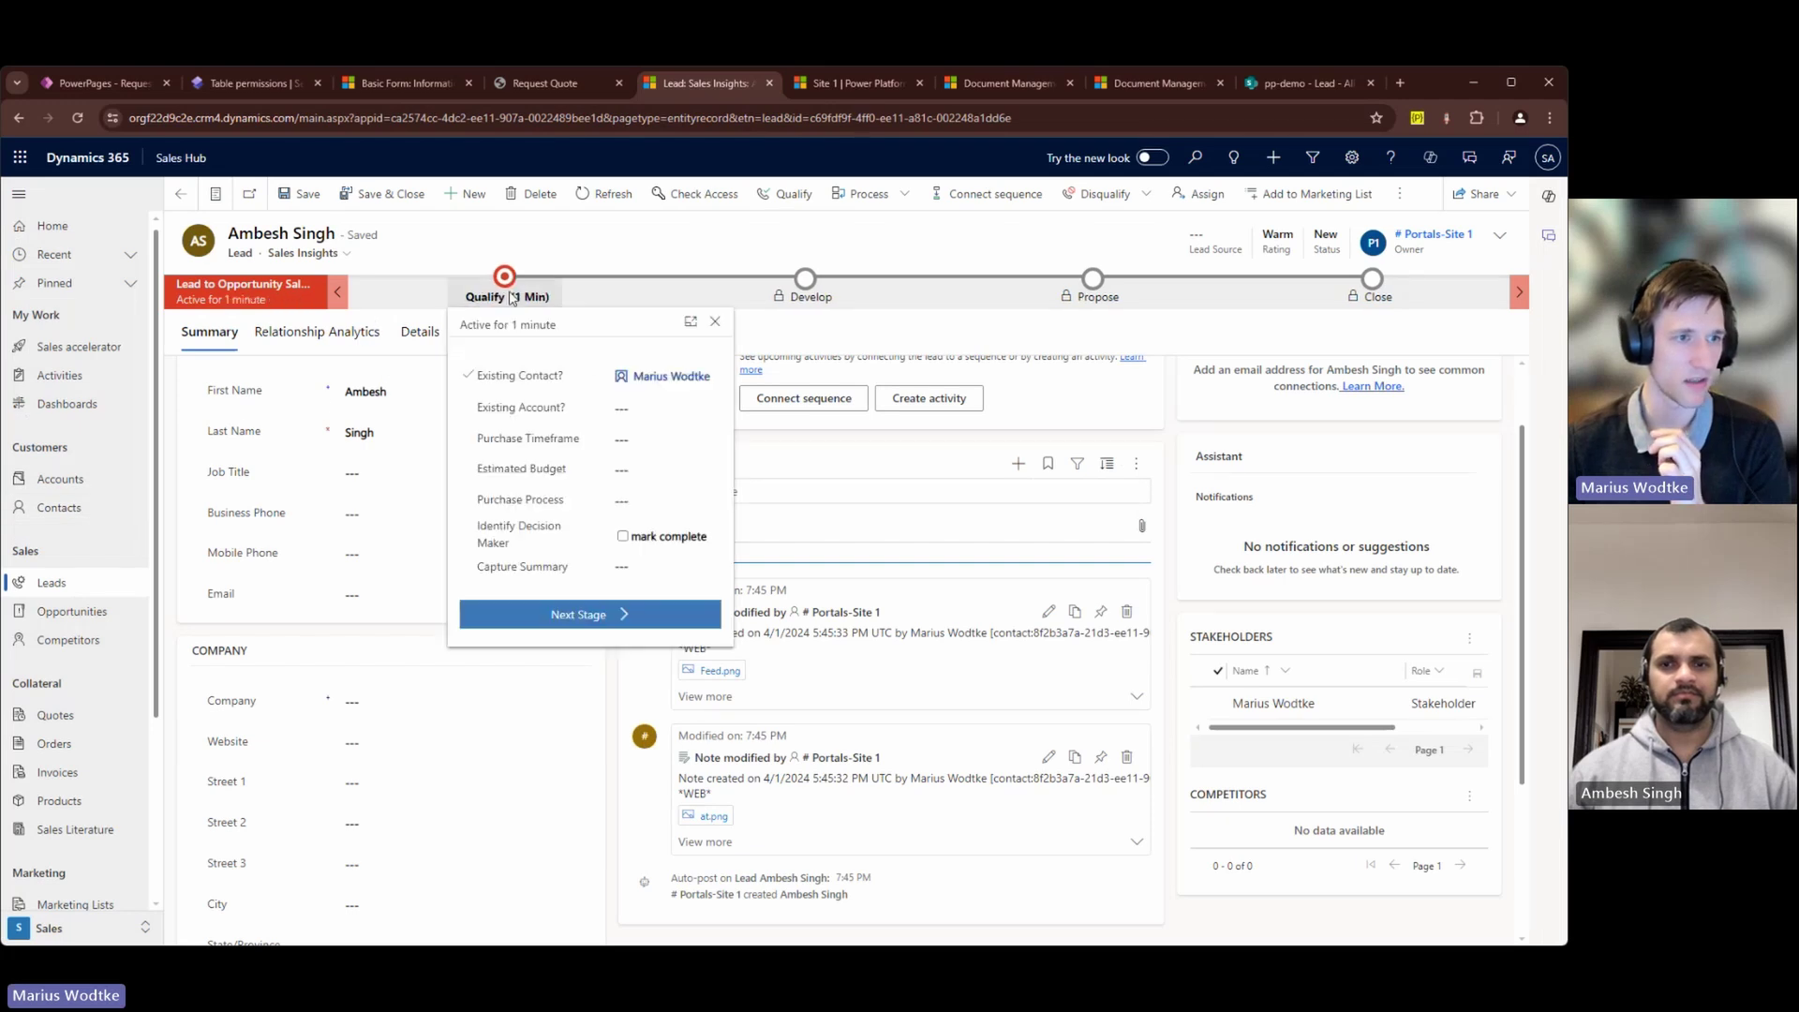
{"action": "left_click", "coordinate": [643, 375]}
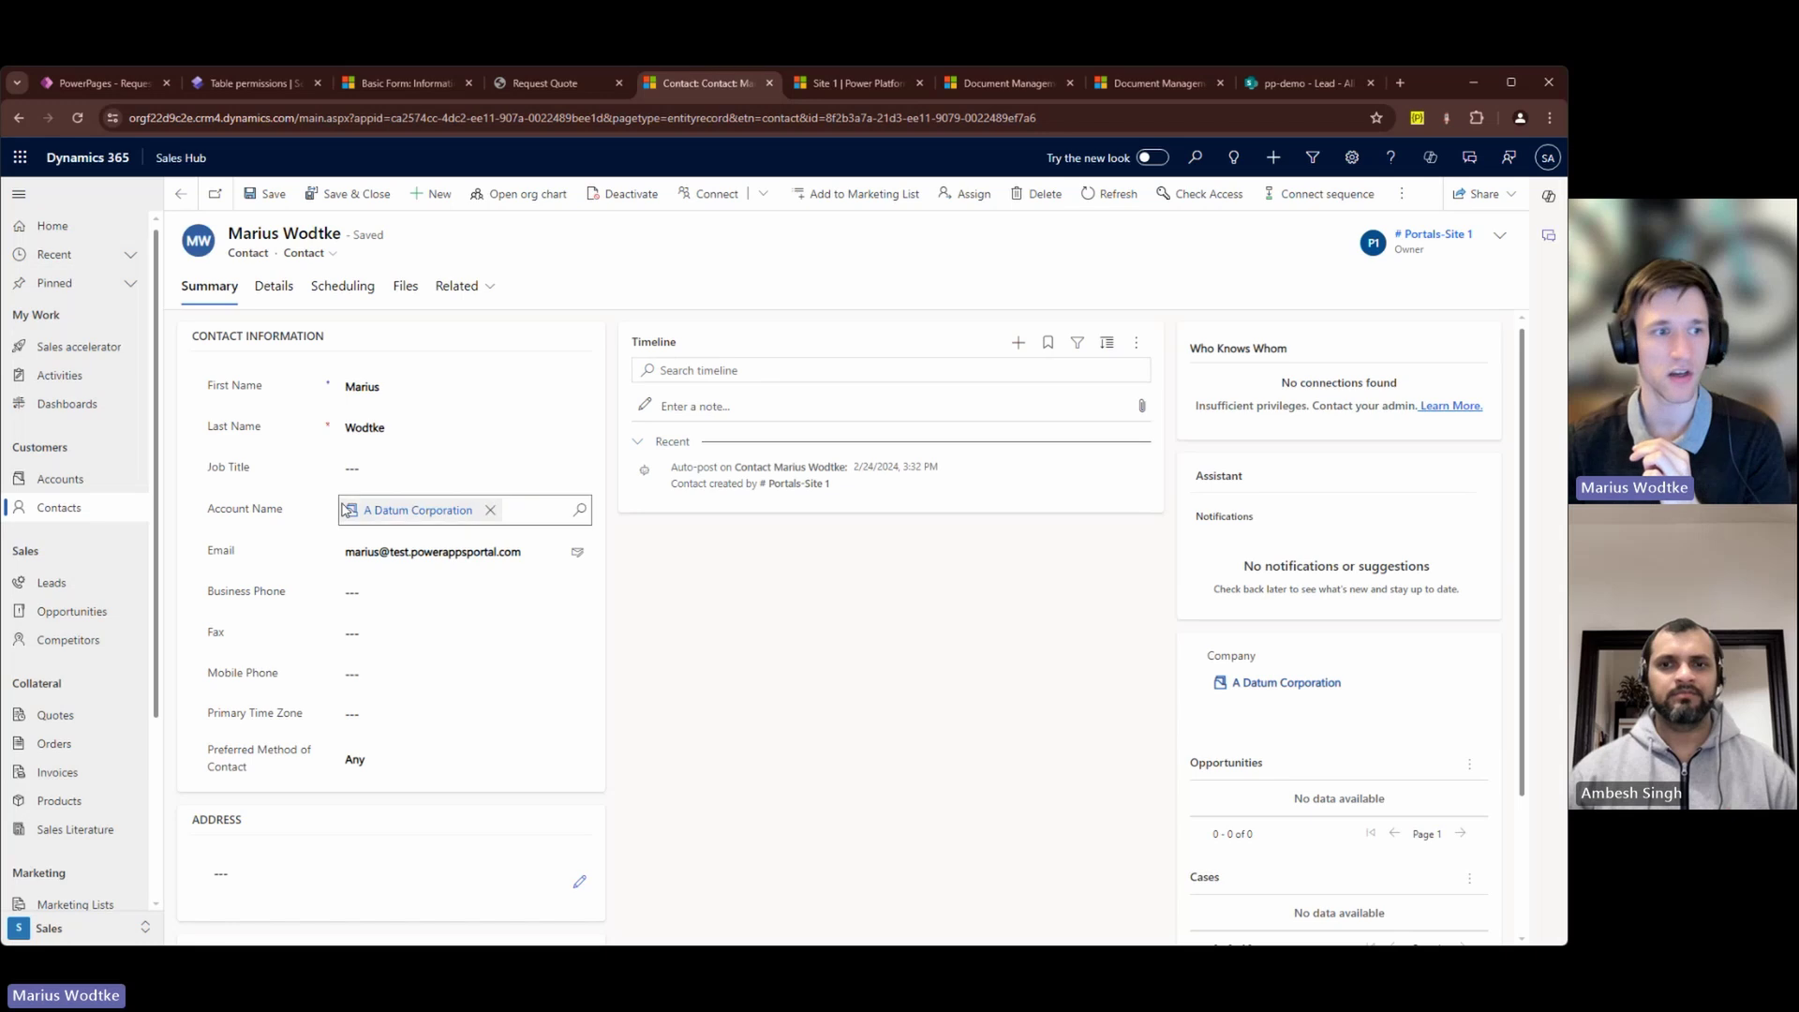
{"action": "left_click", "coordinate": [399, 521]}
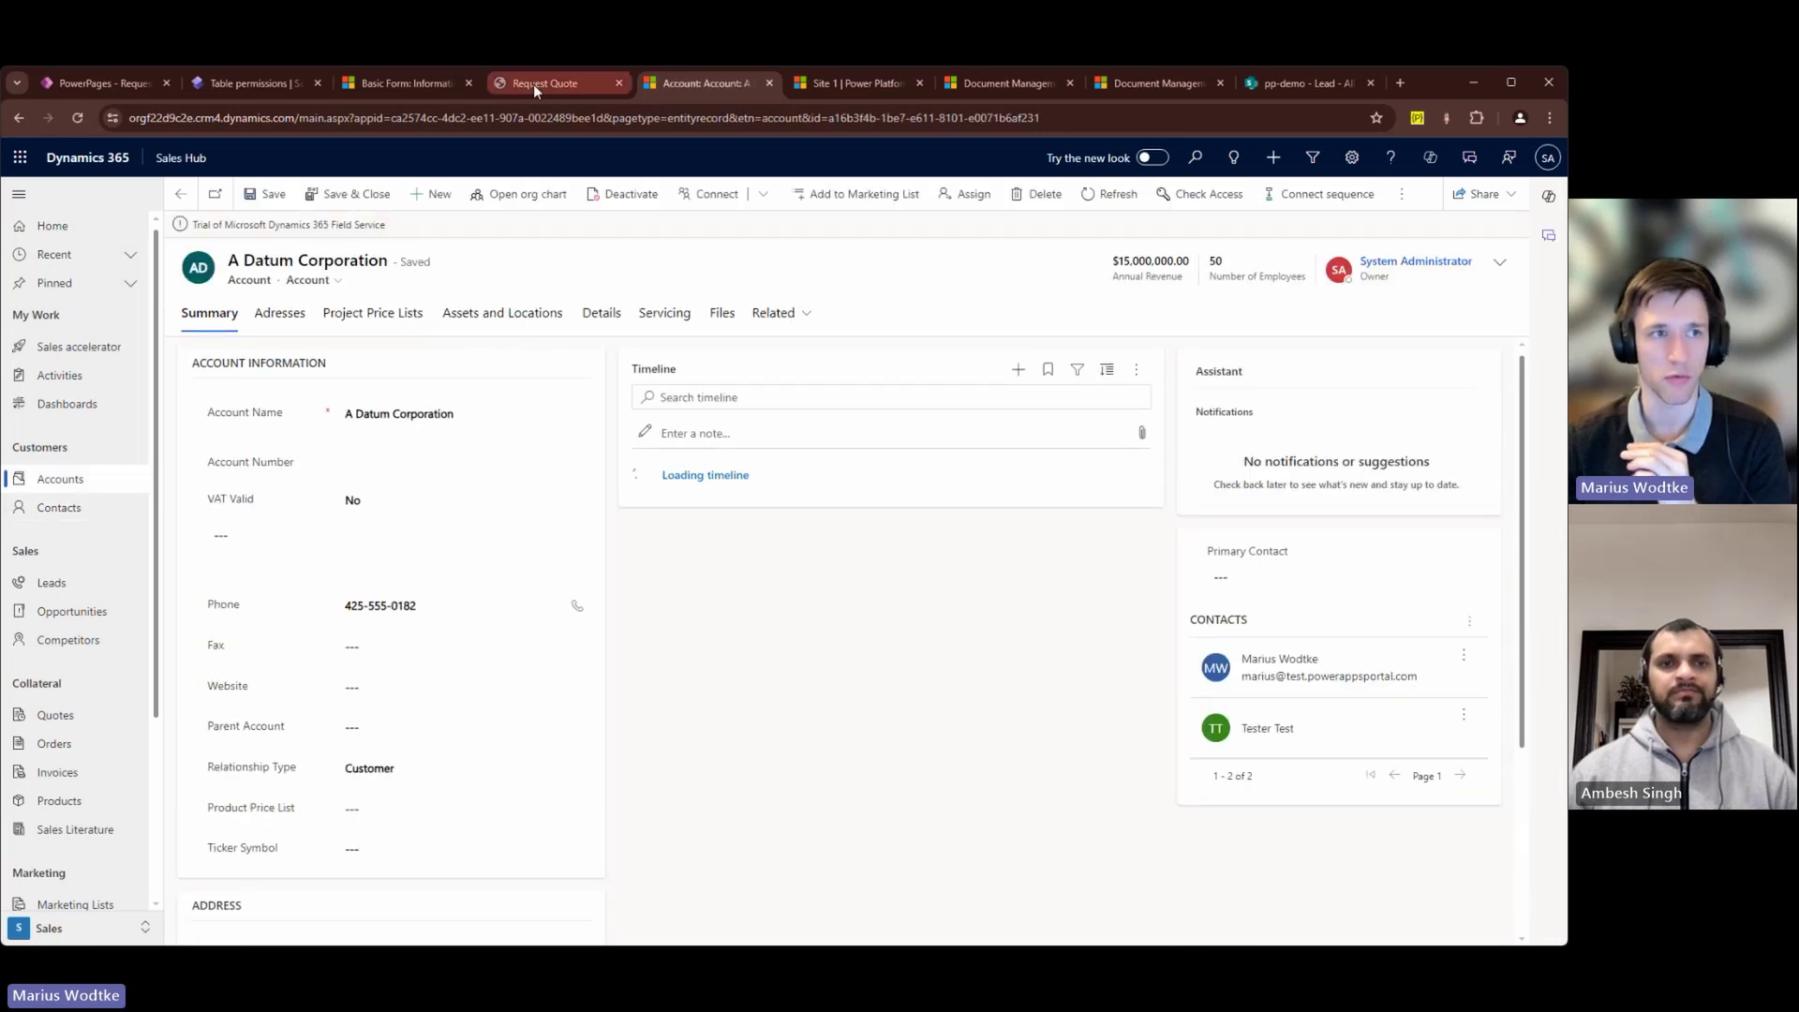
{"action": "left_click", "coordinate": [248, 84]}
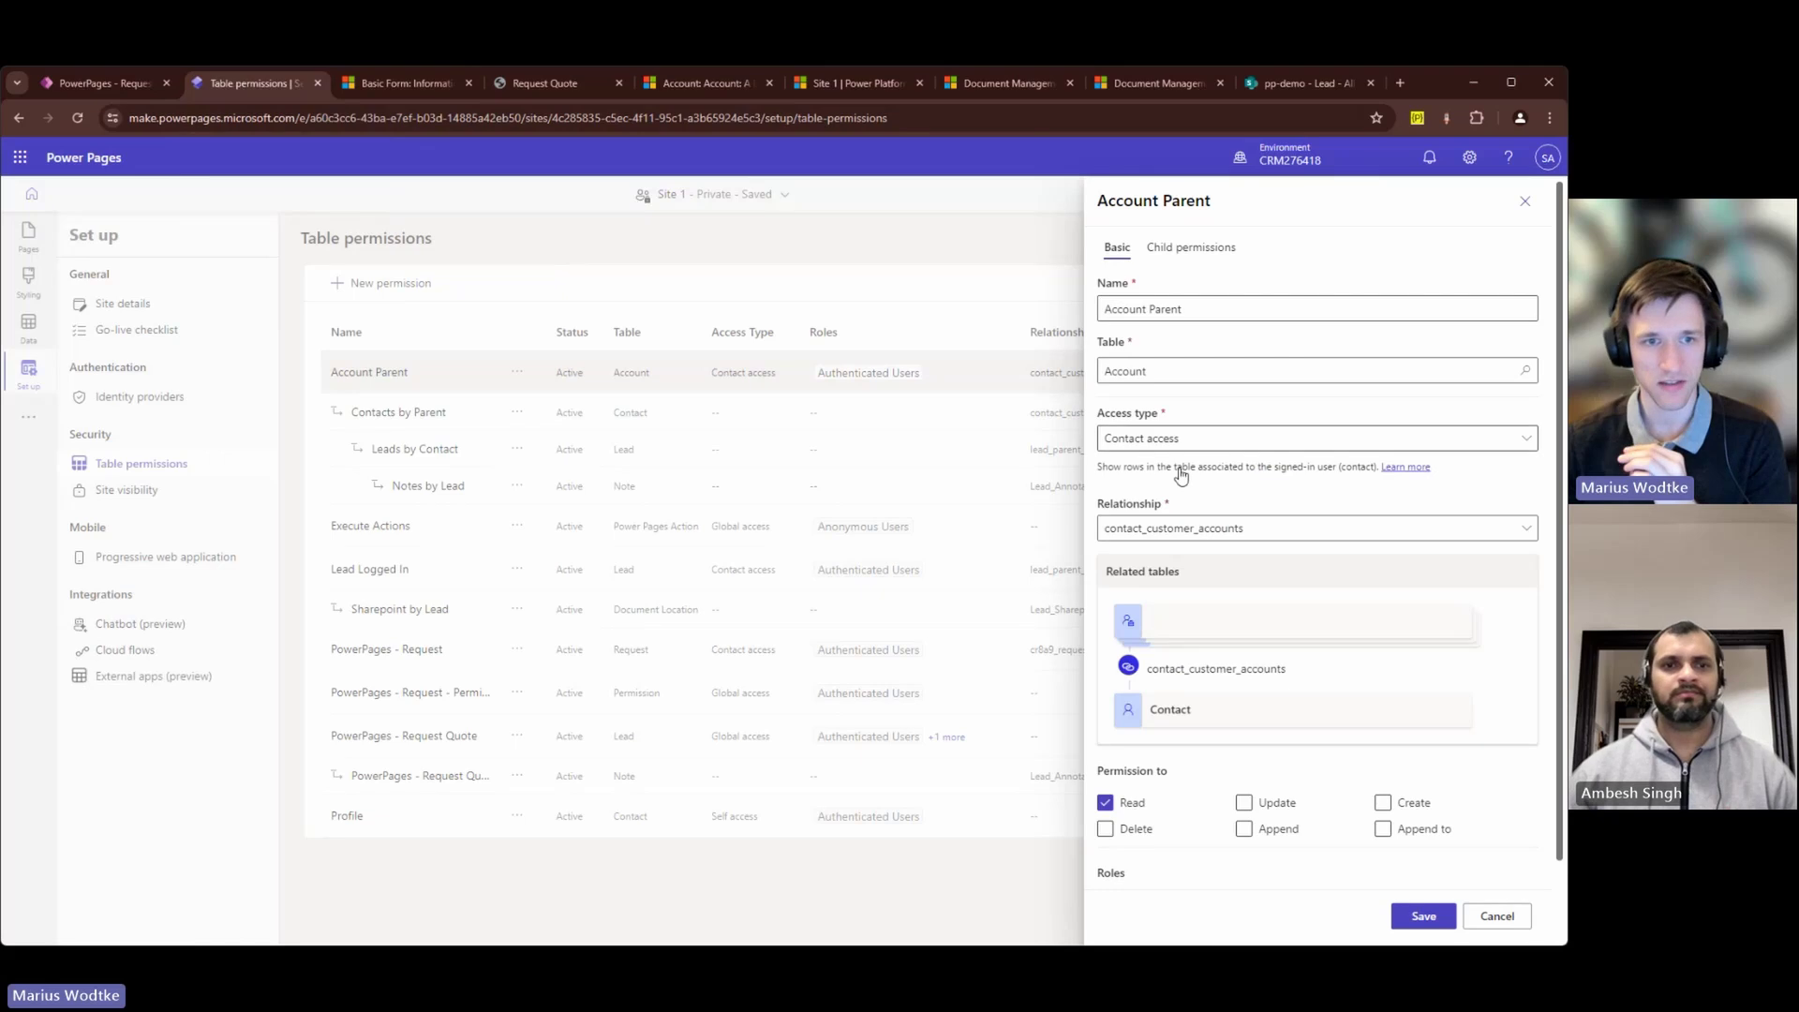
Step: Open the Contacts by Parent permission and check the A Datum account's related contacts
{"action": "left_click", "coordinate": [1496, 915]}
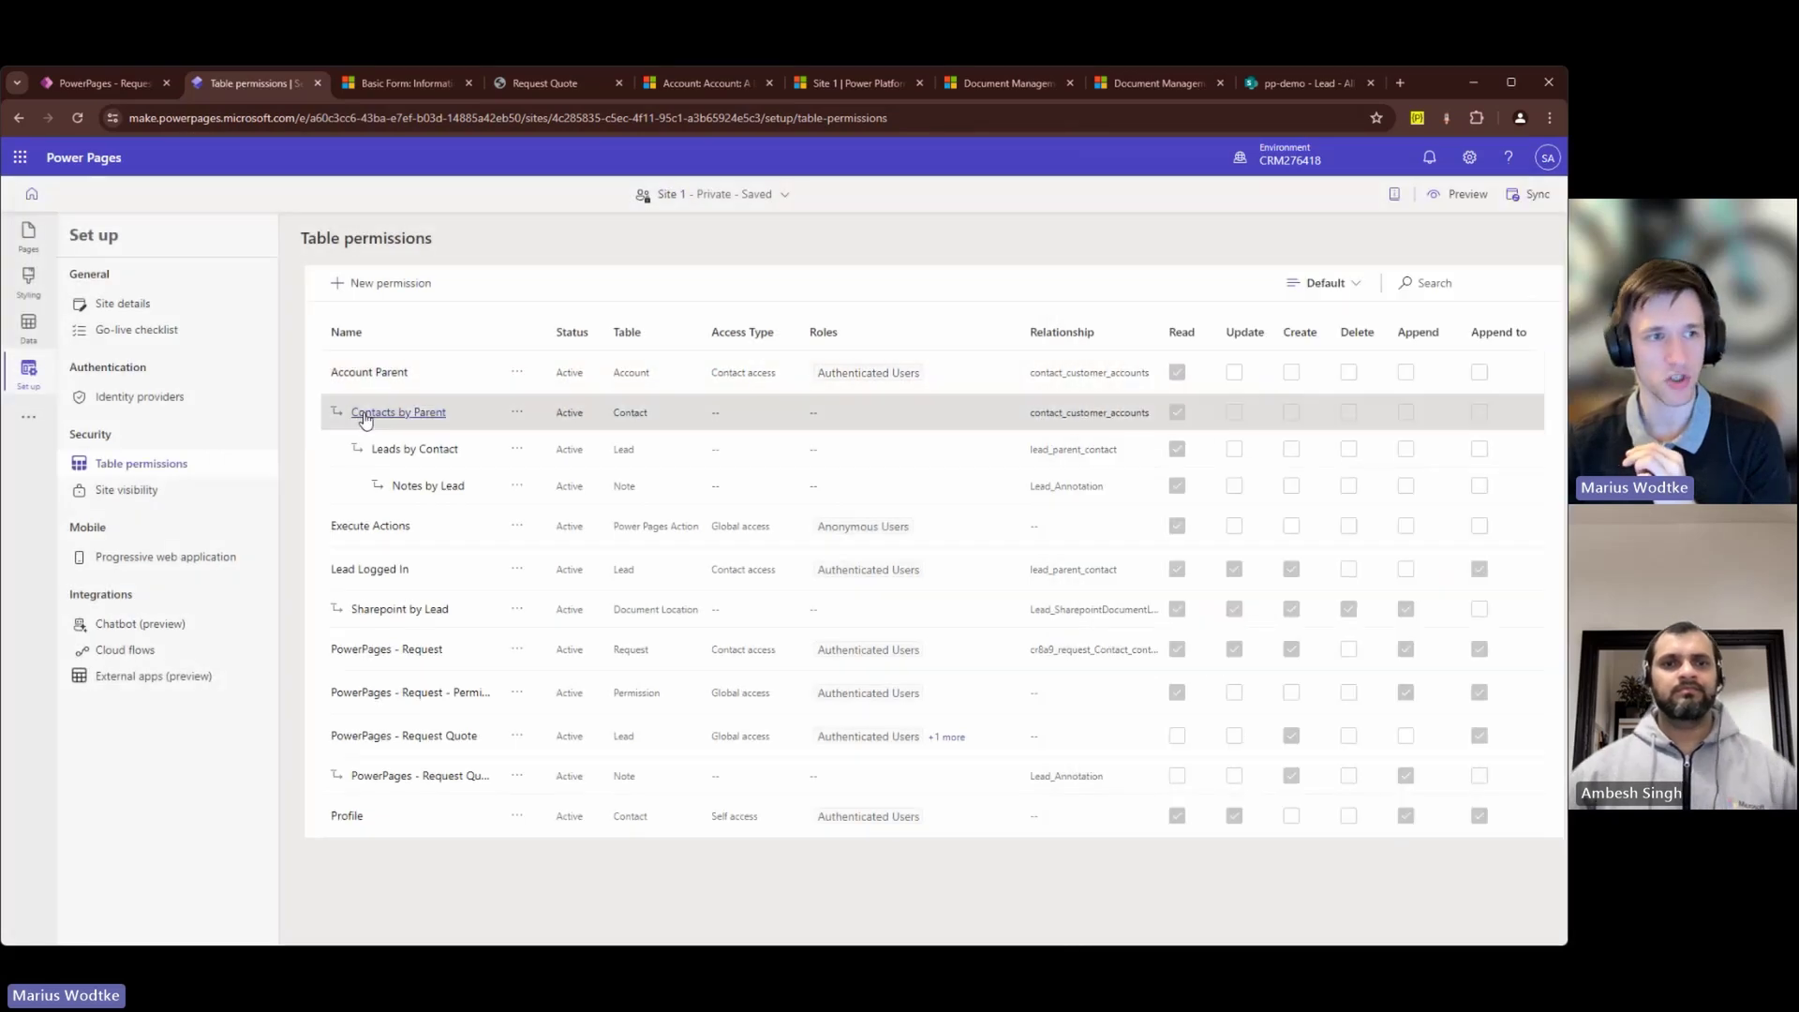
{"action": "left_click", "coordinate": [363, 414]}
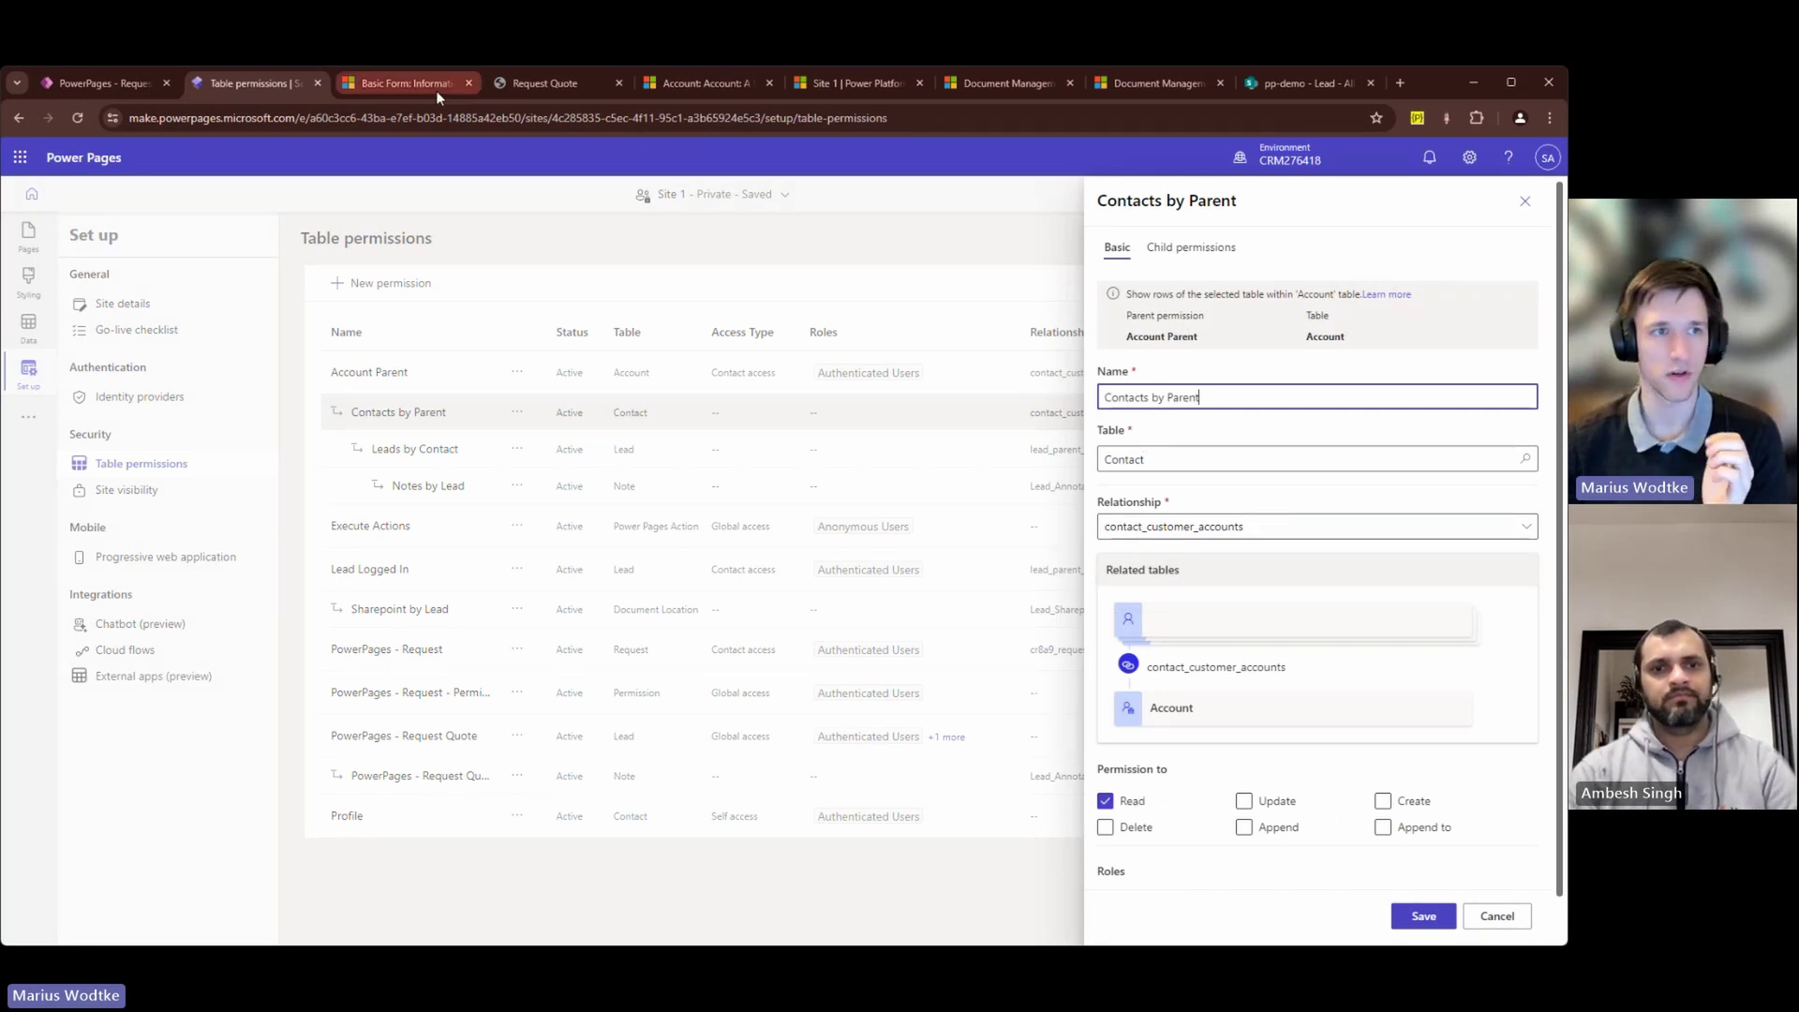
{"action": "left_click", "coordinate": [695, 84]}
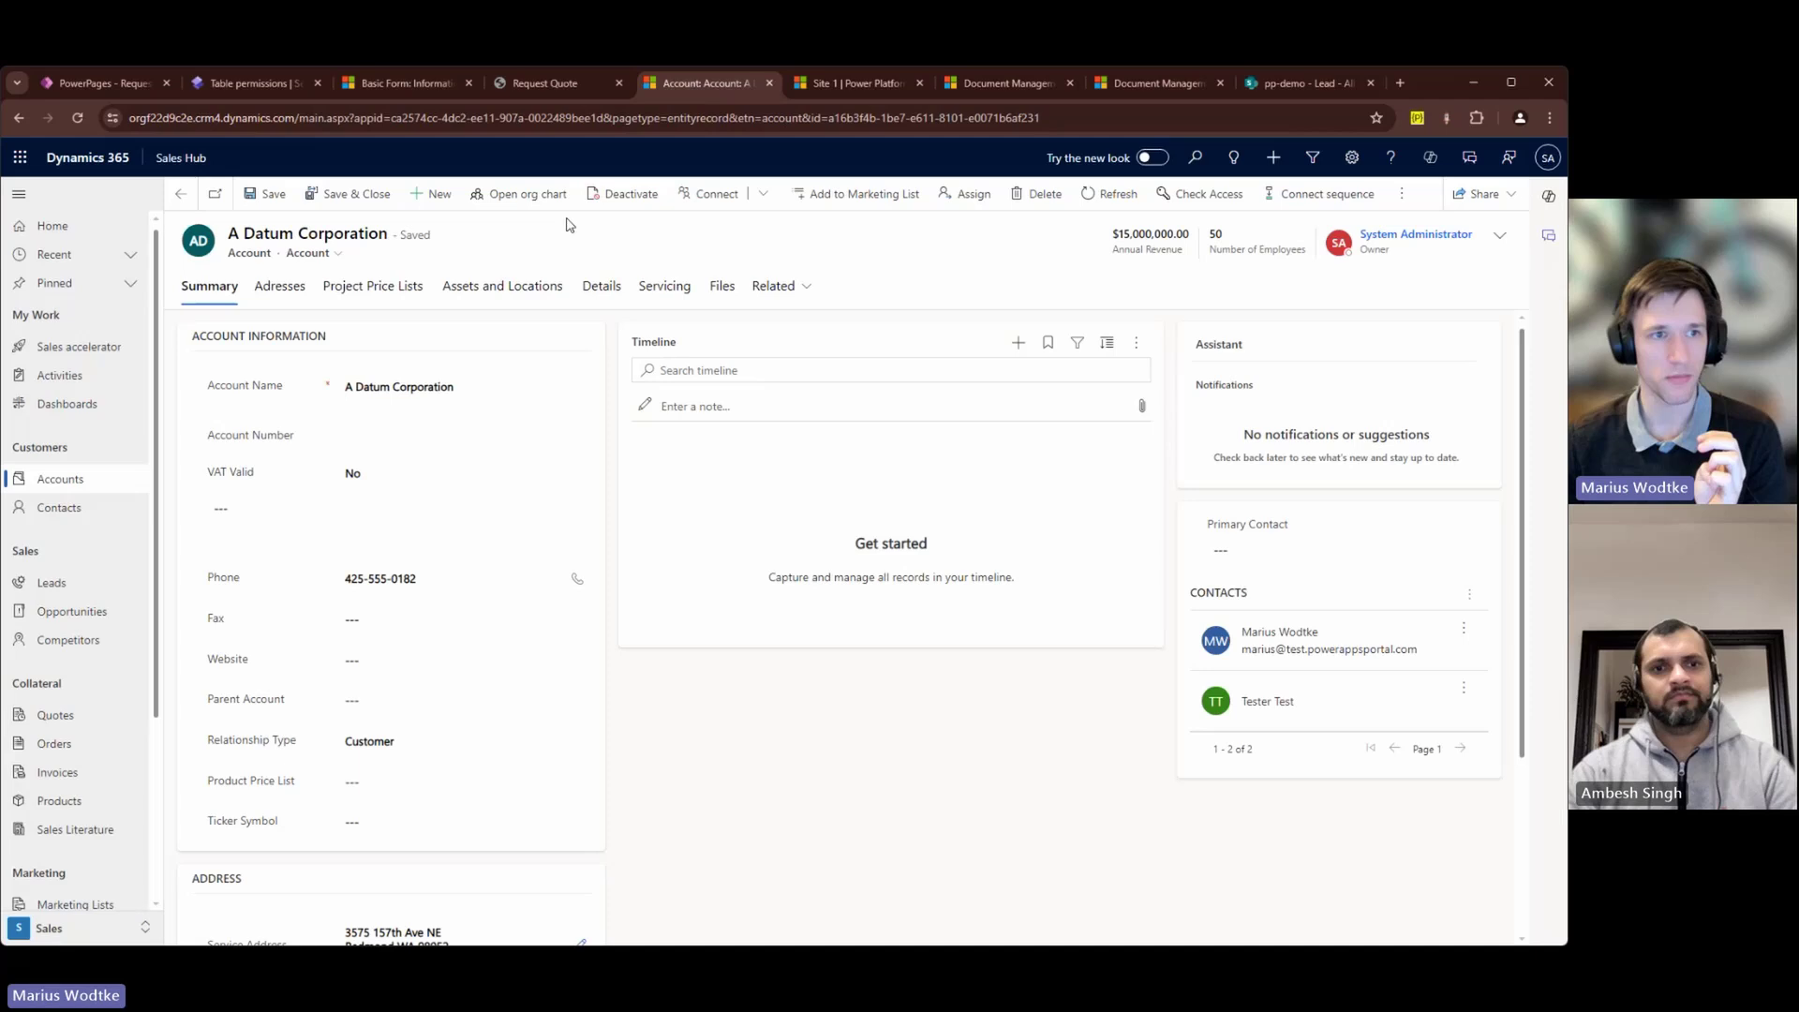
{"action": "left_click", "coordinate": [787, 286]}
{"action": "left_click", "coordinate": [898, 394]}
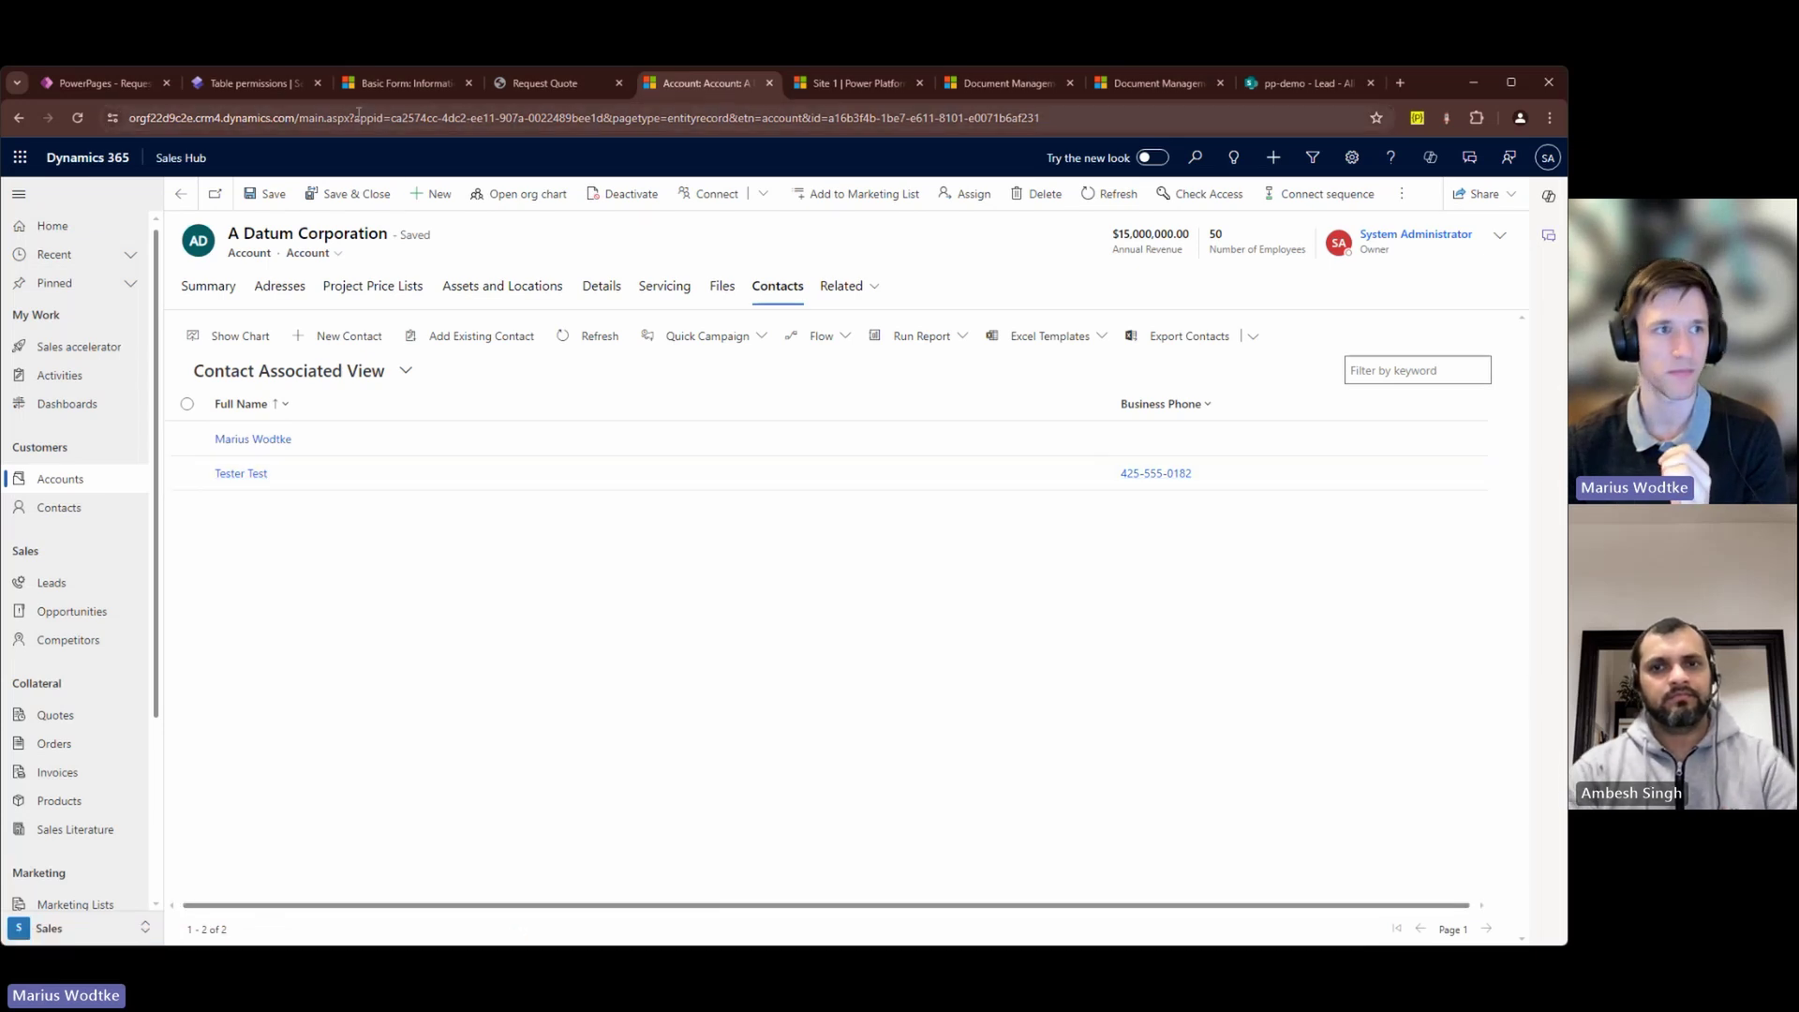
Step: Review the Leads by Contact, Notes by Lead and Account Parent permissions, each granting Read
{"action": "left_click", "coordinate": [248, 83]}
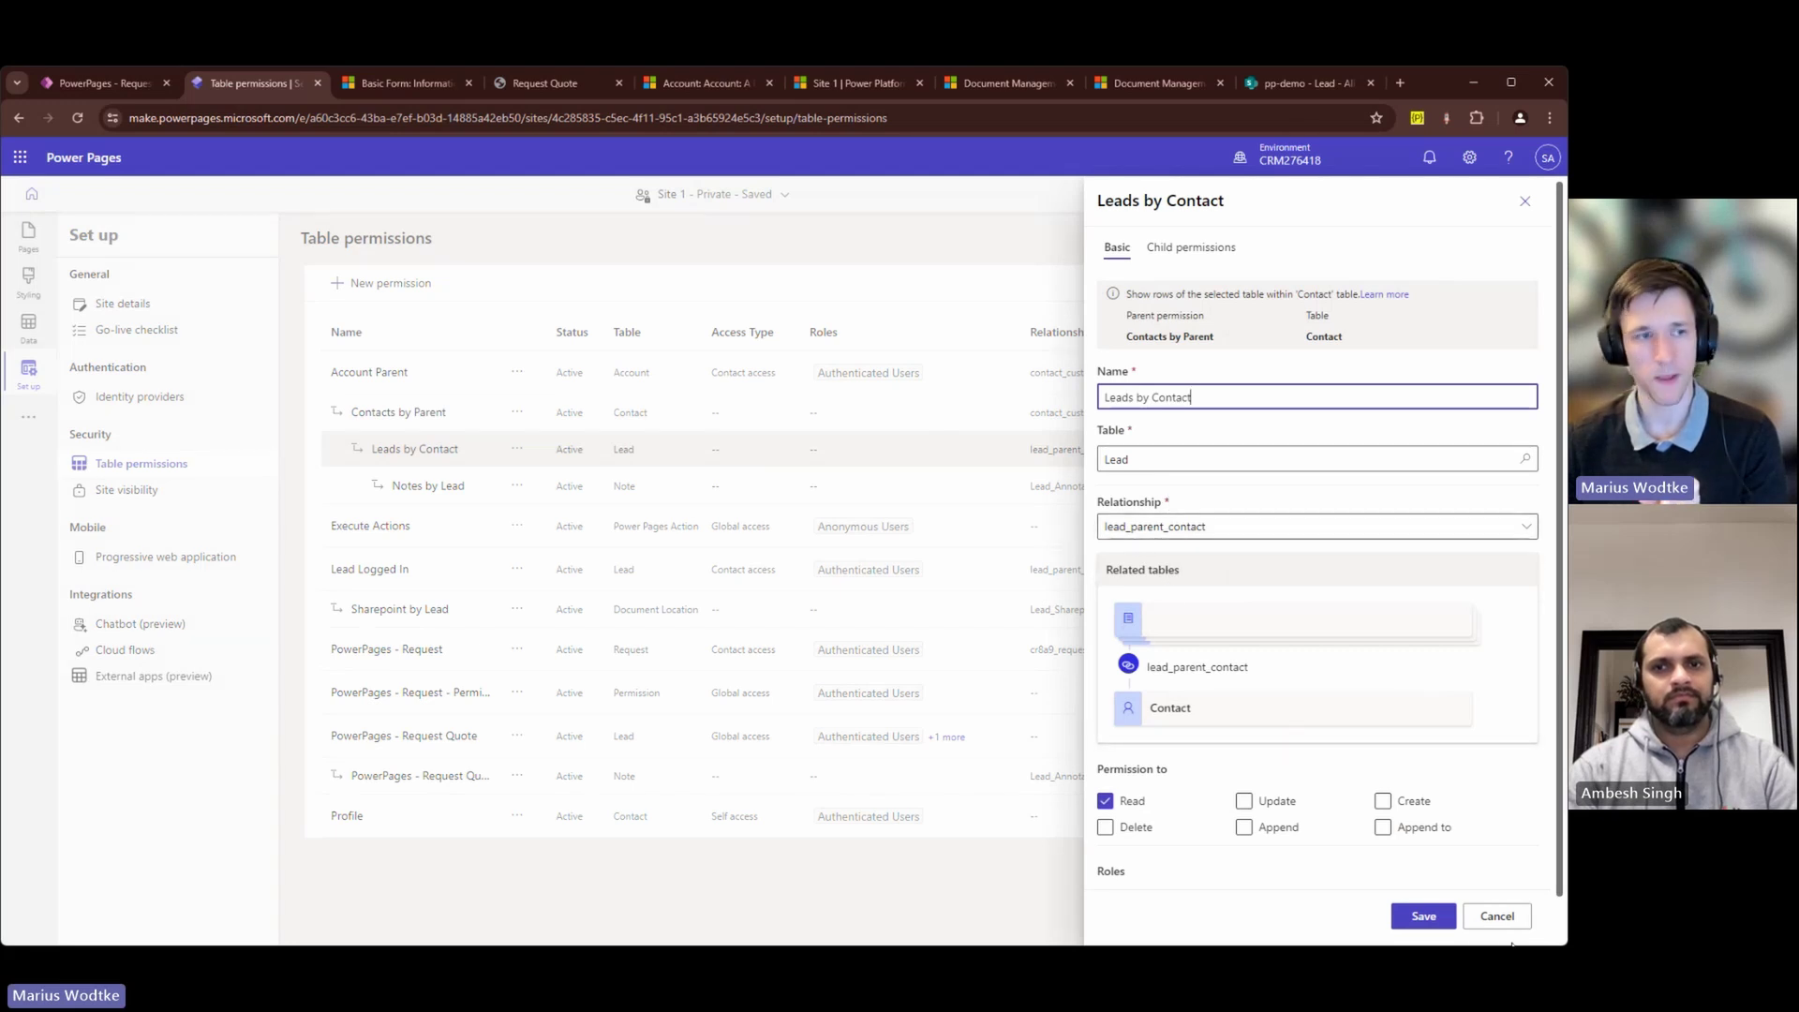
{"action": "key", "text": "Escape"}
{"action": "left_click", "coordinate": [448, 487]}
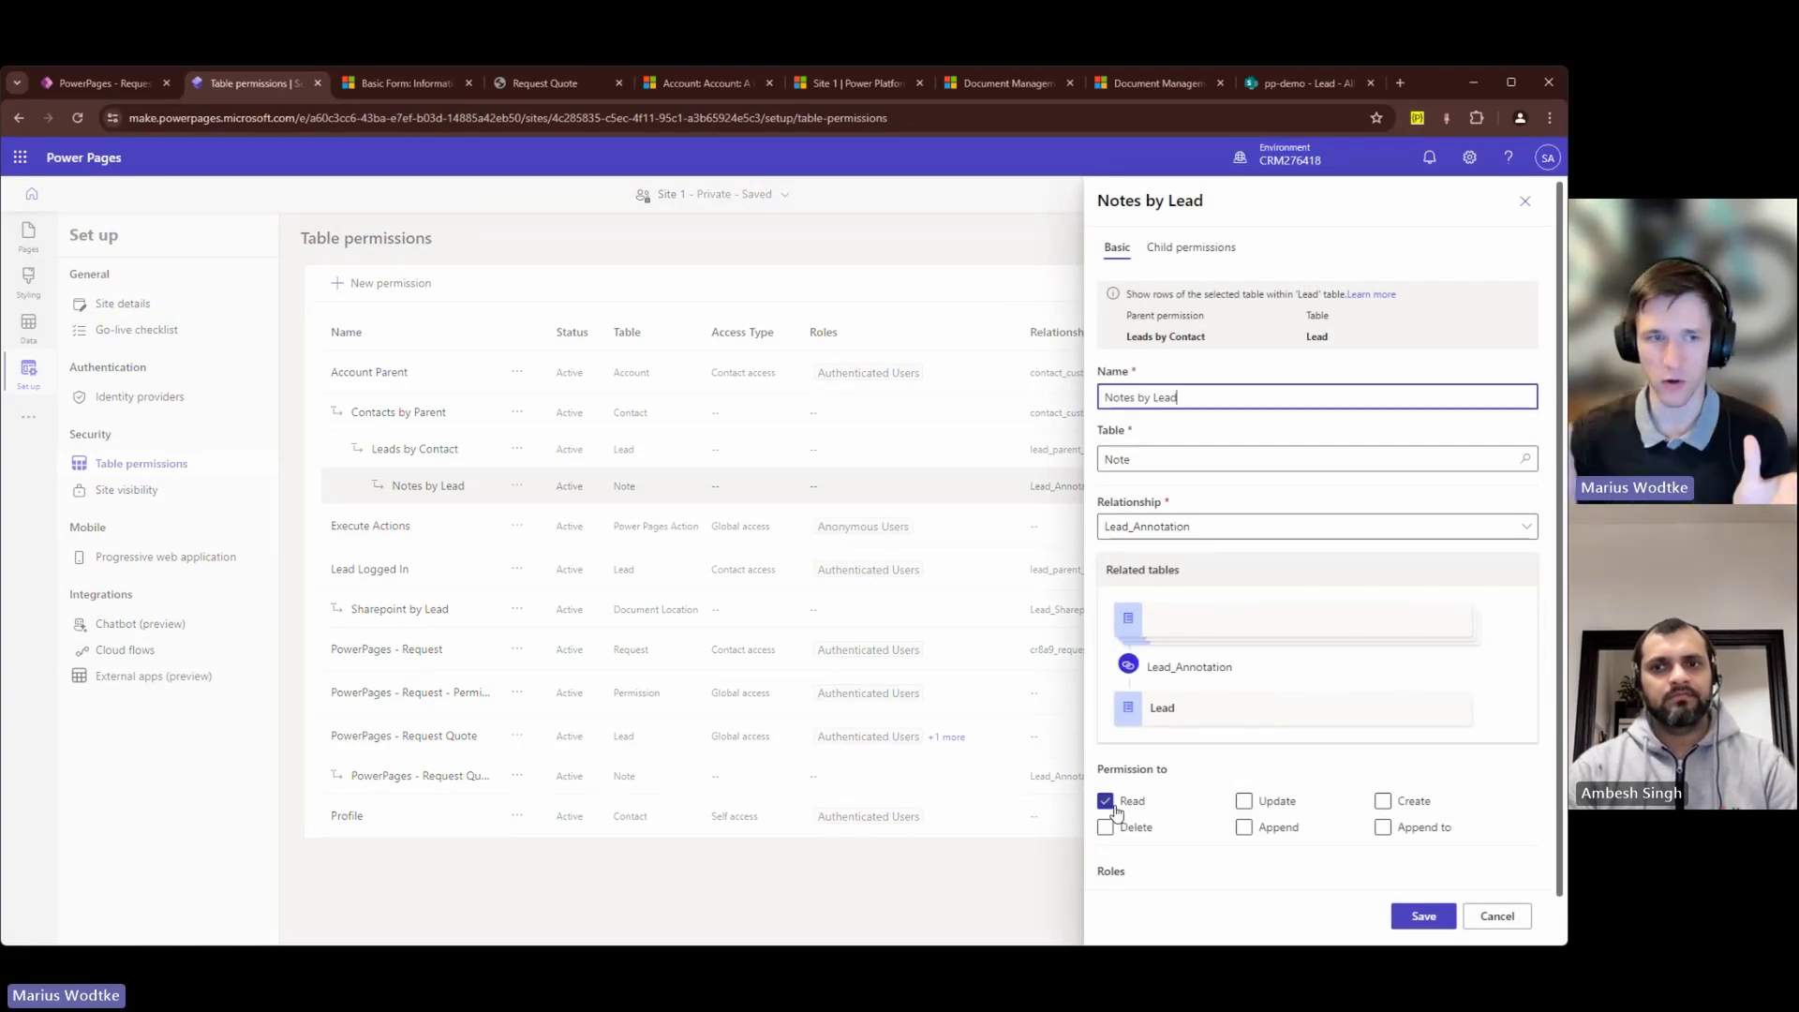
{"action": "left_click", "coordinate": [1523, 919]}
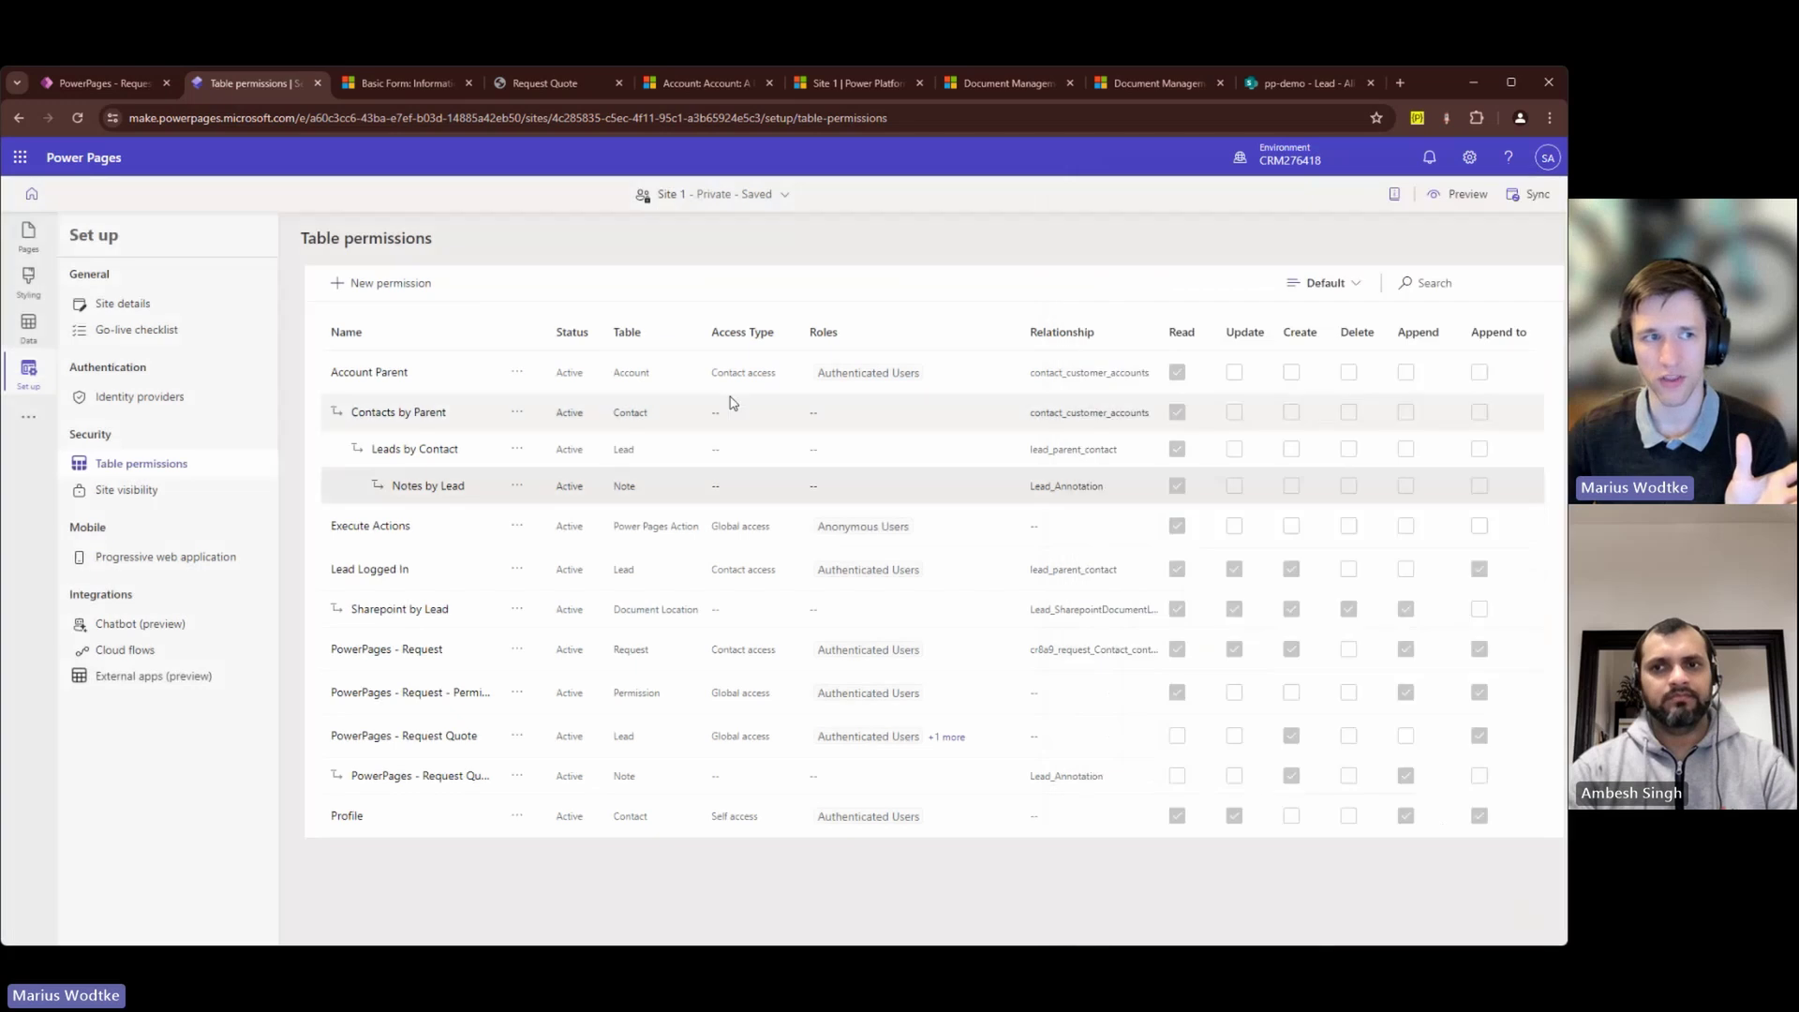
{"action": "left_click", "coordinate": [388, 371]}
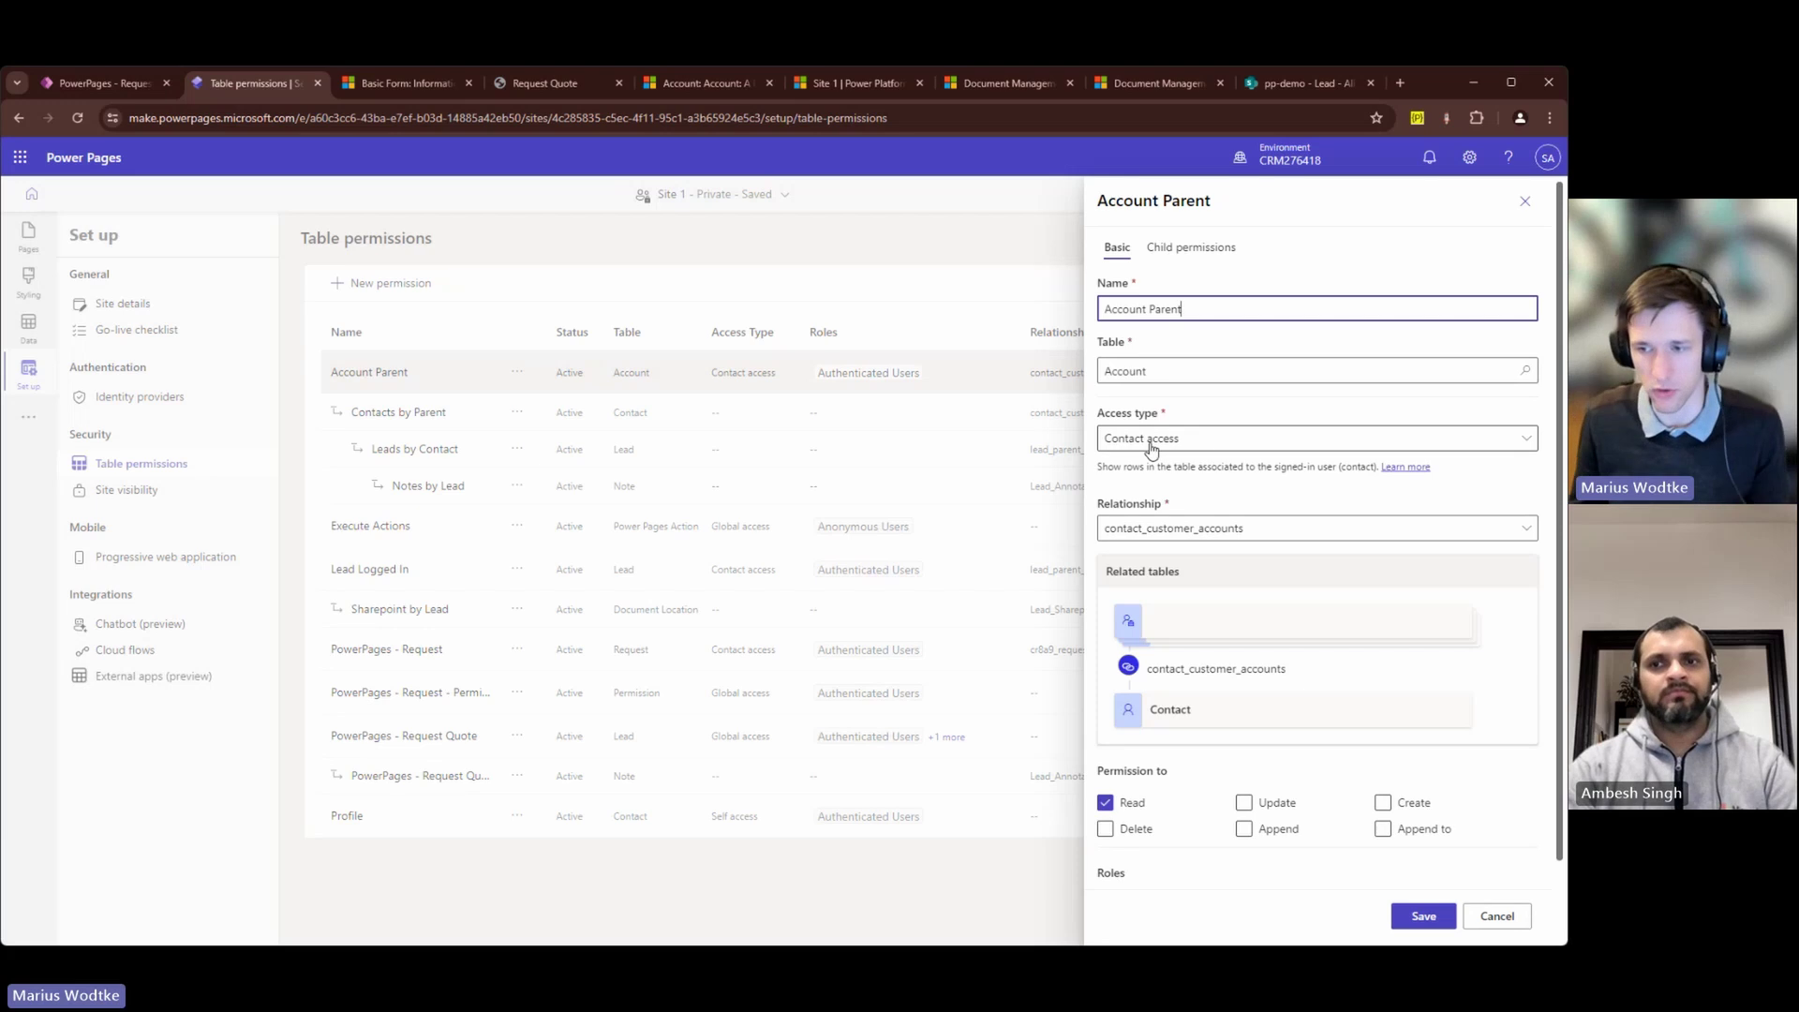
Step: Open the test lead from the Dynamics Leads list
{"action": "left_click", "coordinate": [694, 86]}
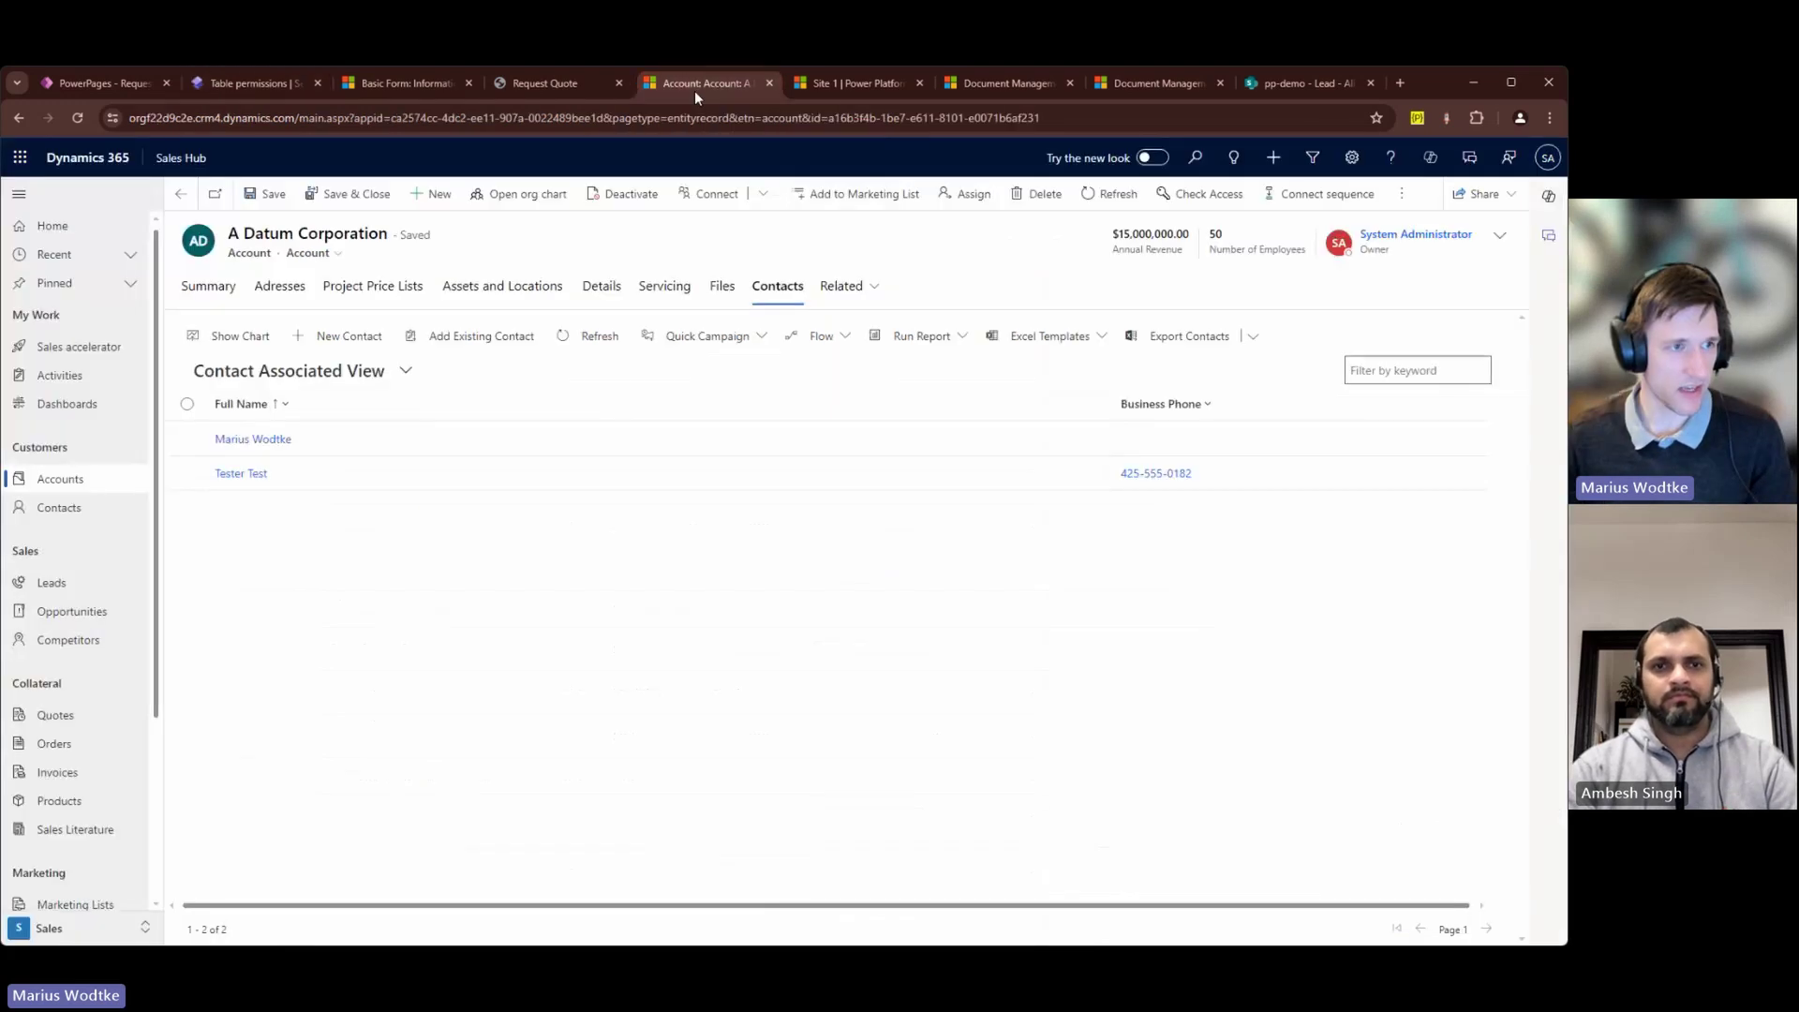
{"action": "left_click", "coordinate": [88, 585]}
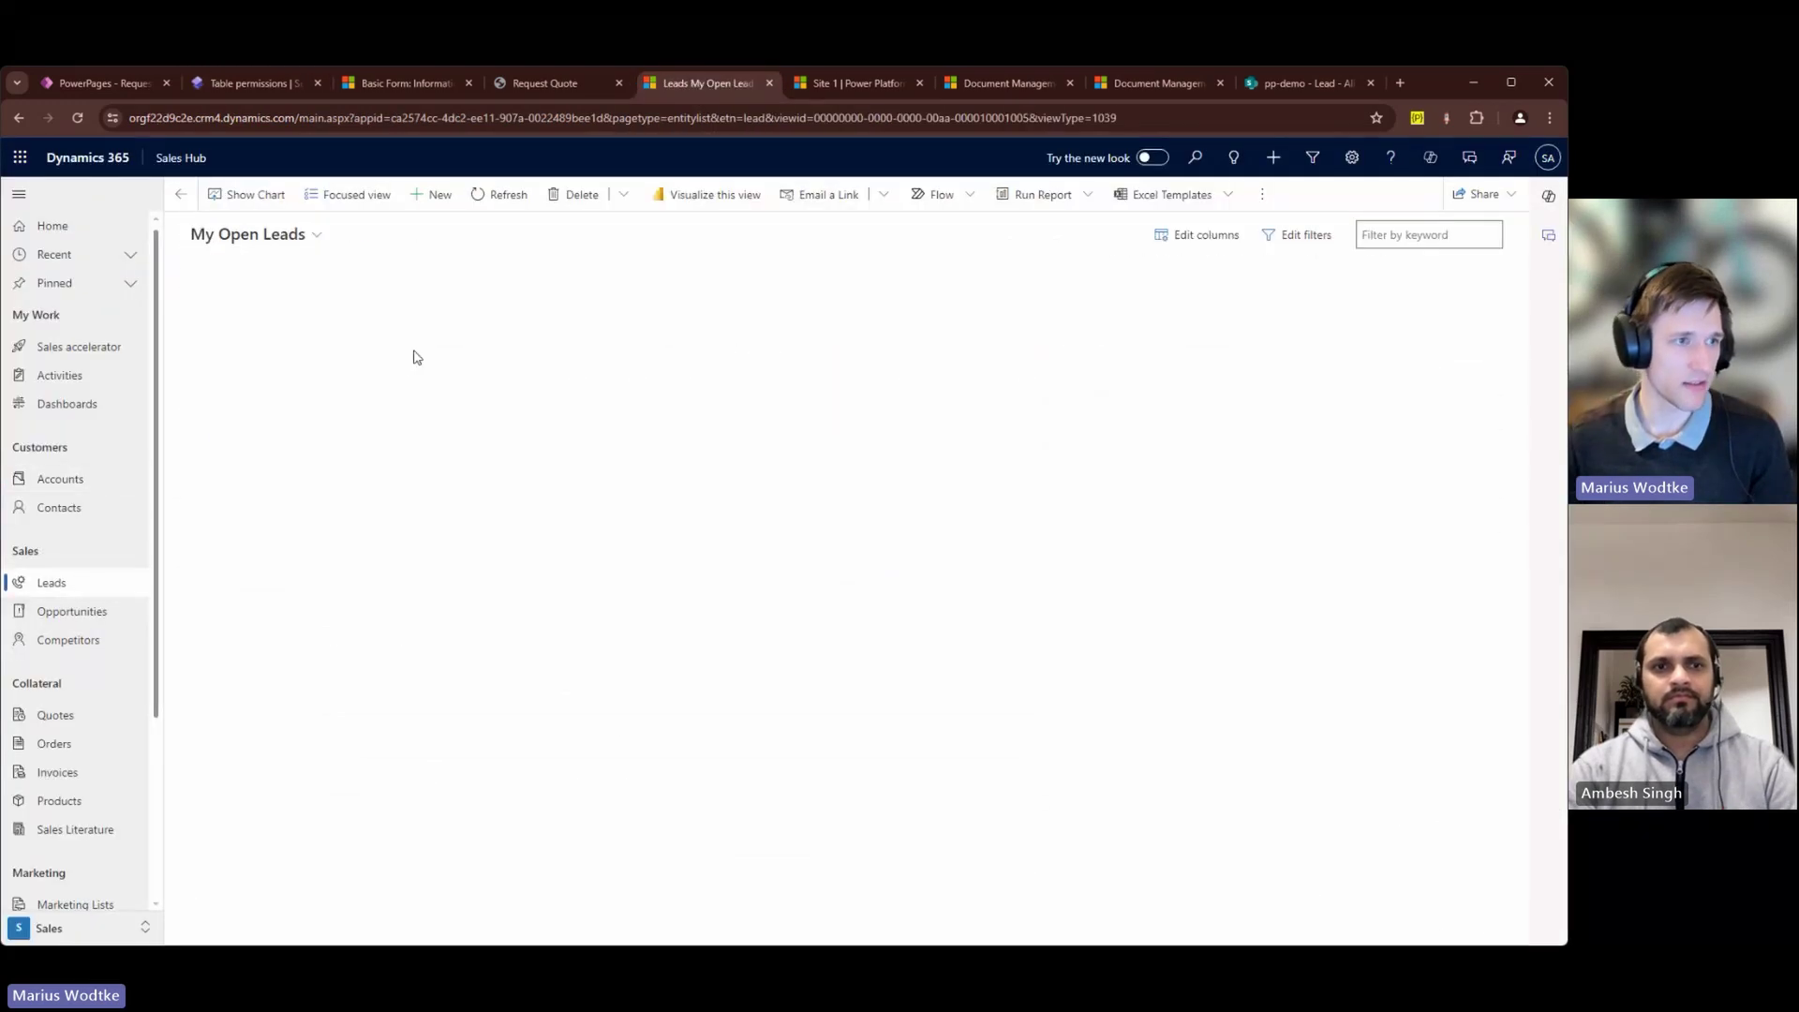
{"action": "left_click", "coordinate": [259, 243]}
{"action": "double_click", "coordinate": [856, 309]}
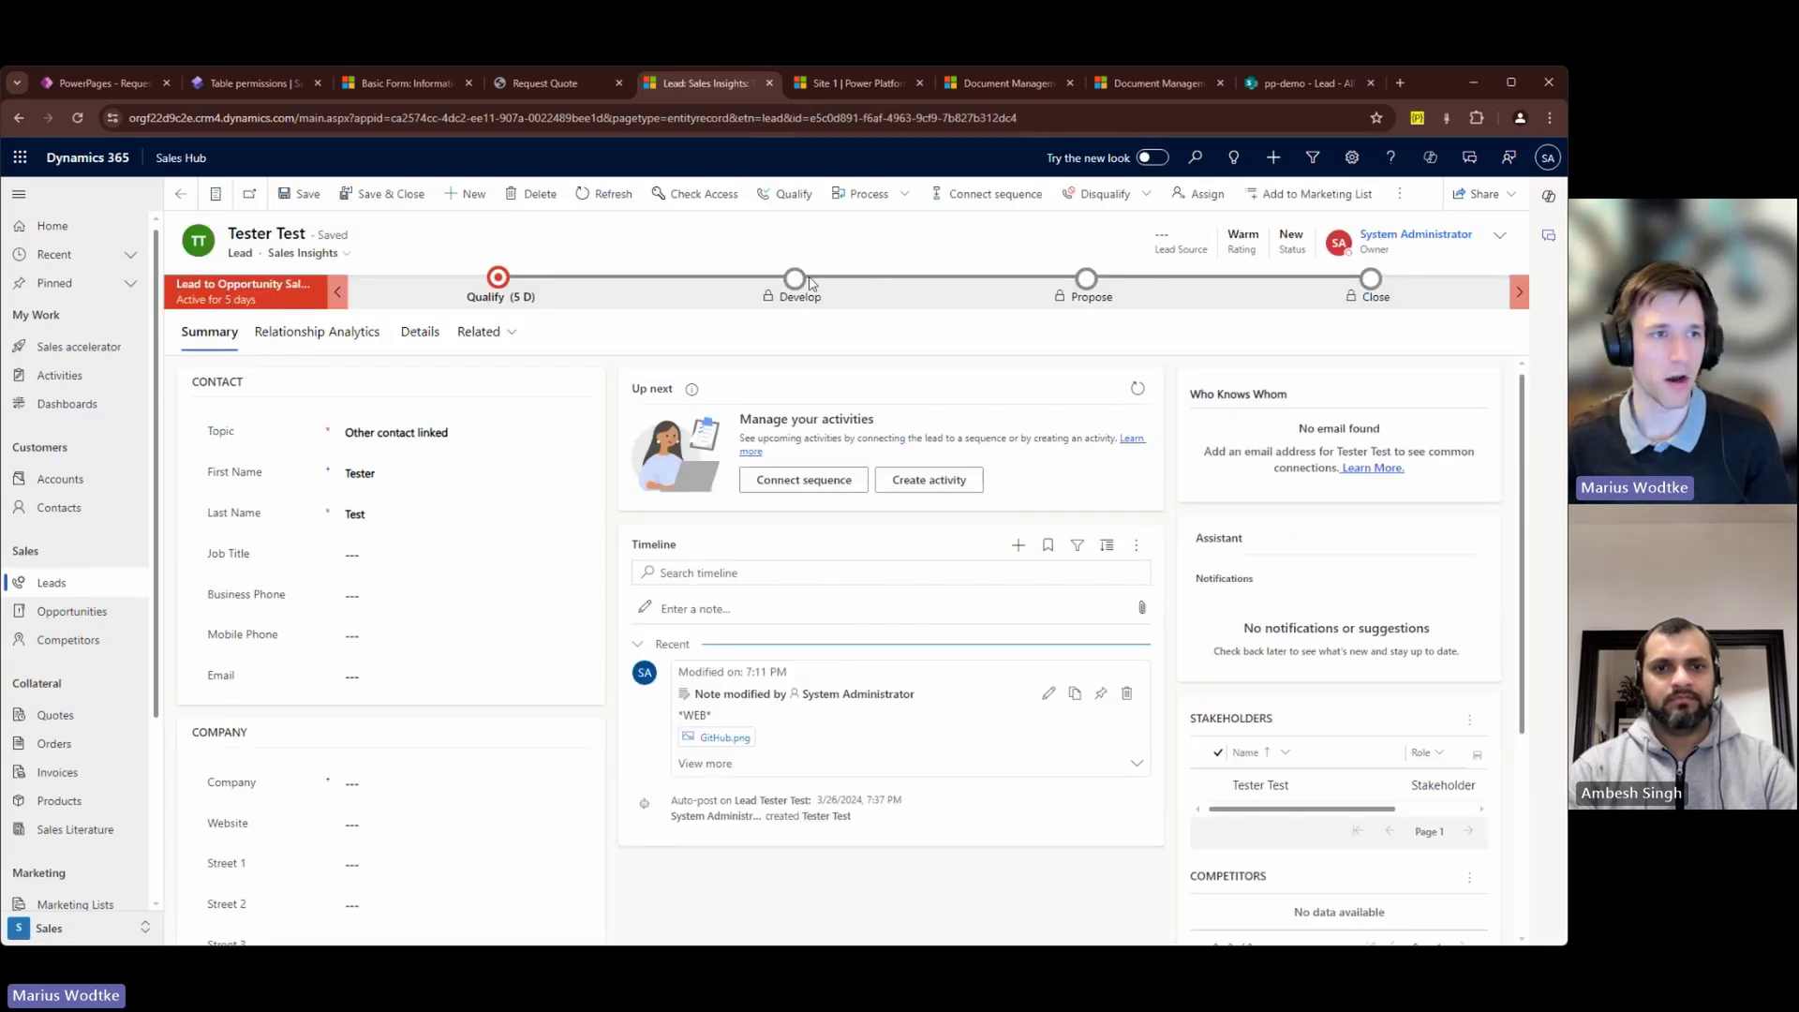
Step: Confirm the lead's Existing Contact and its GitHub.png web note, then open the portal's Review page
{"action": "left_click", "coordinate": [499, 293]}
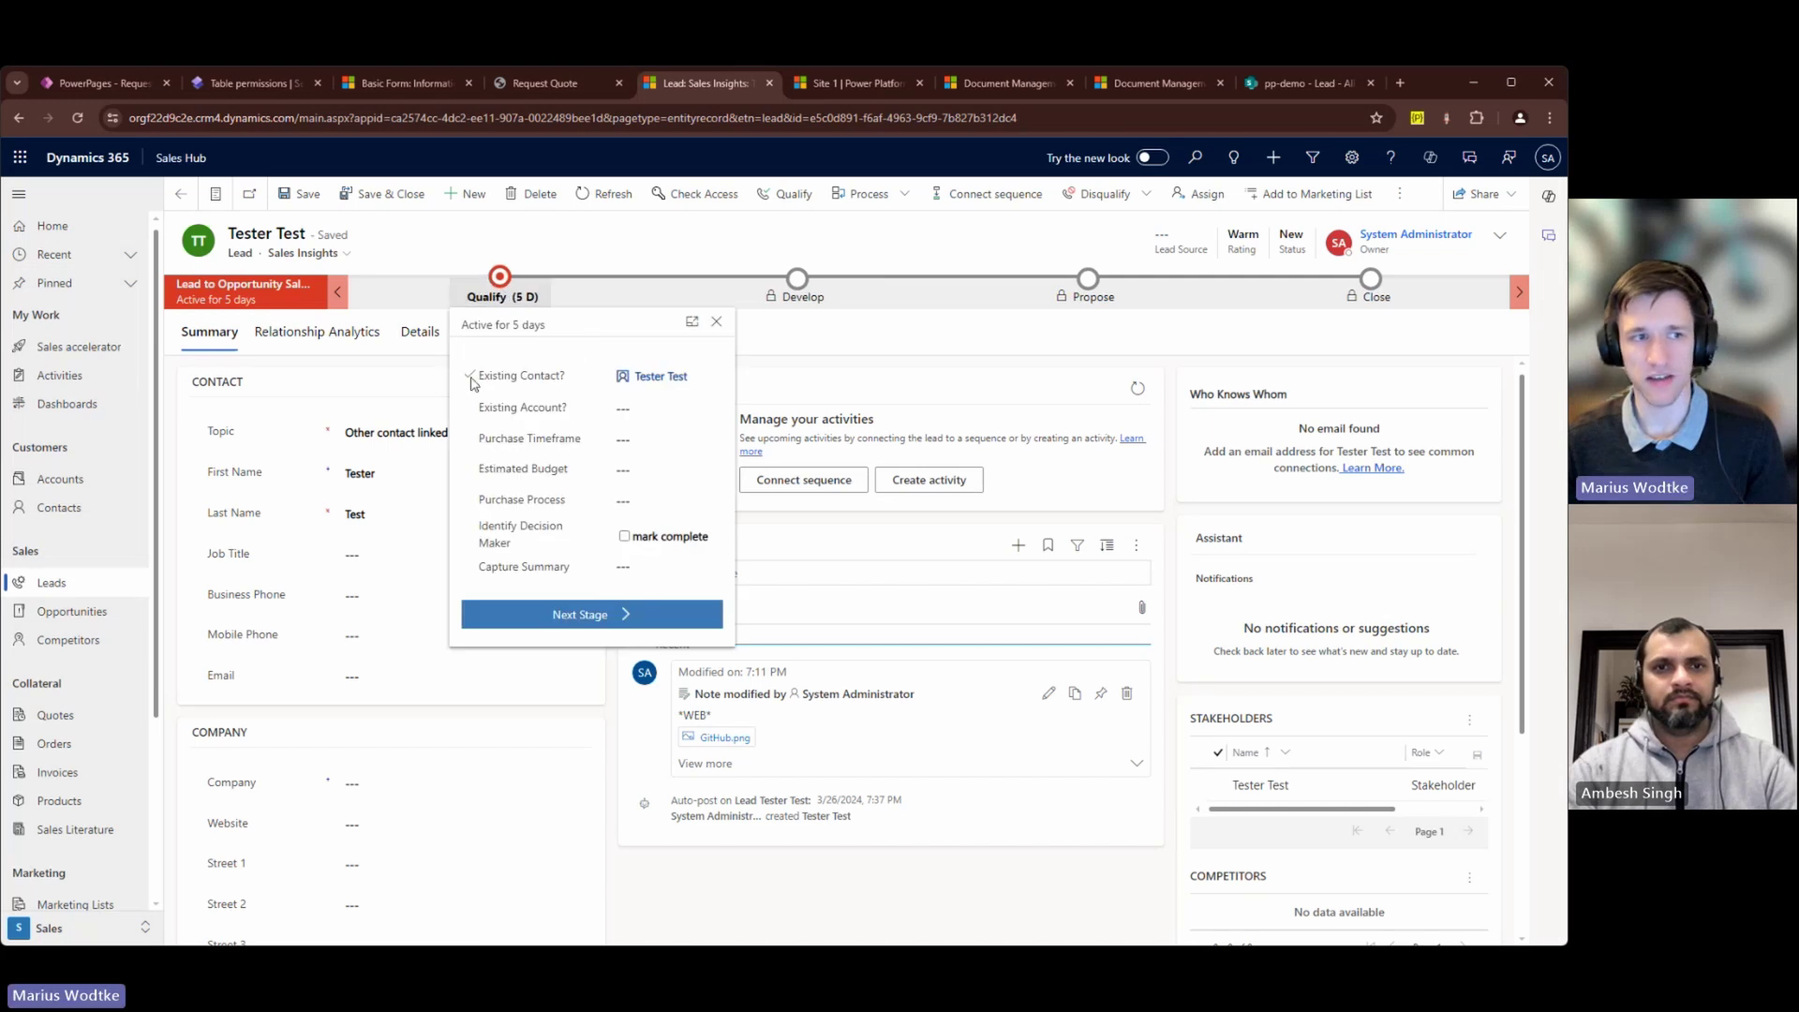
{"action": "left_click_drag", "start_coordinate": [472, 382], "coordinate": [567, 376]}
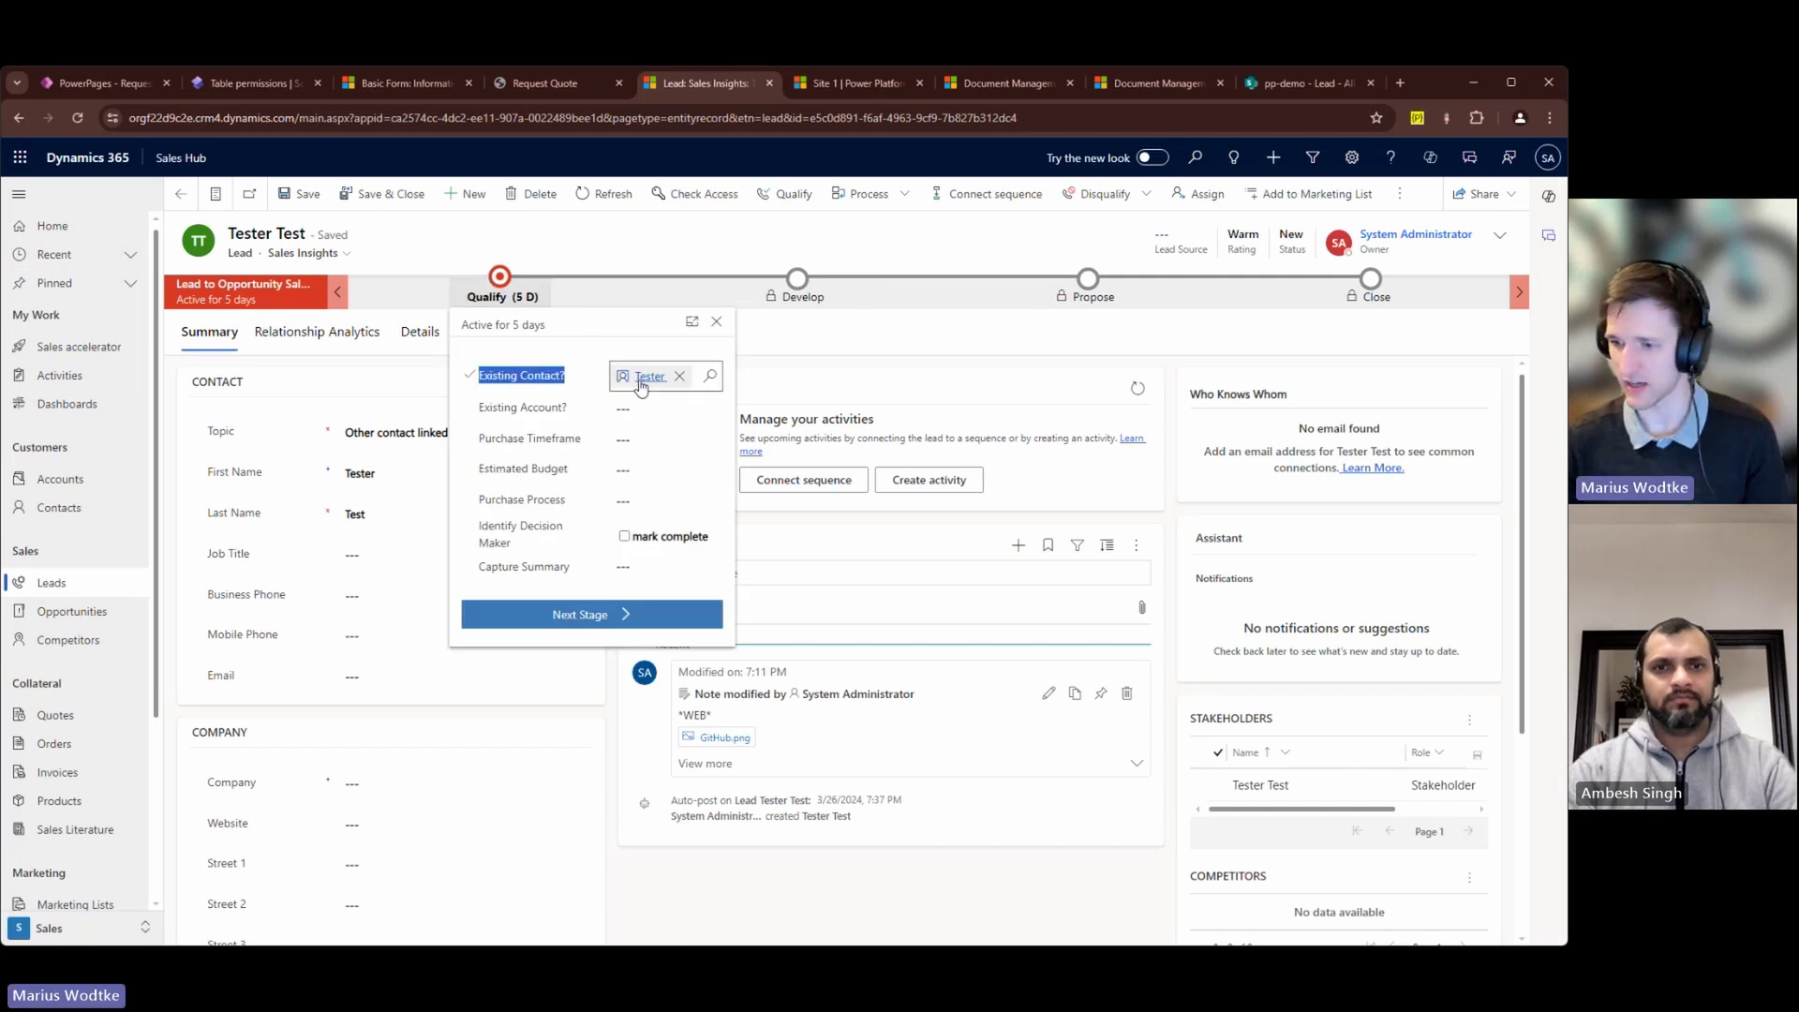
{"action": "mouse_move", "coordinate": [641, 386]}
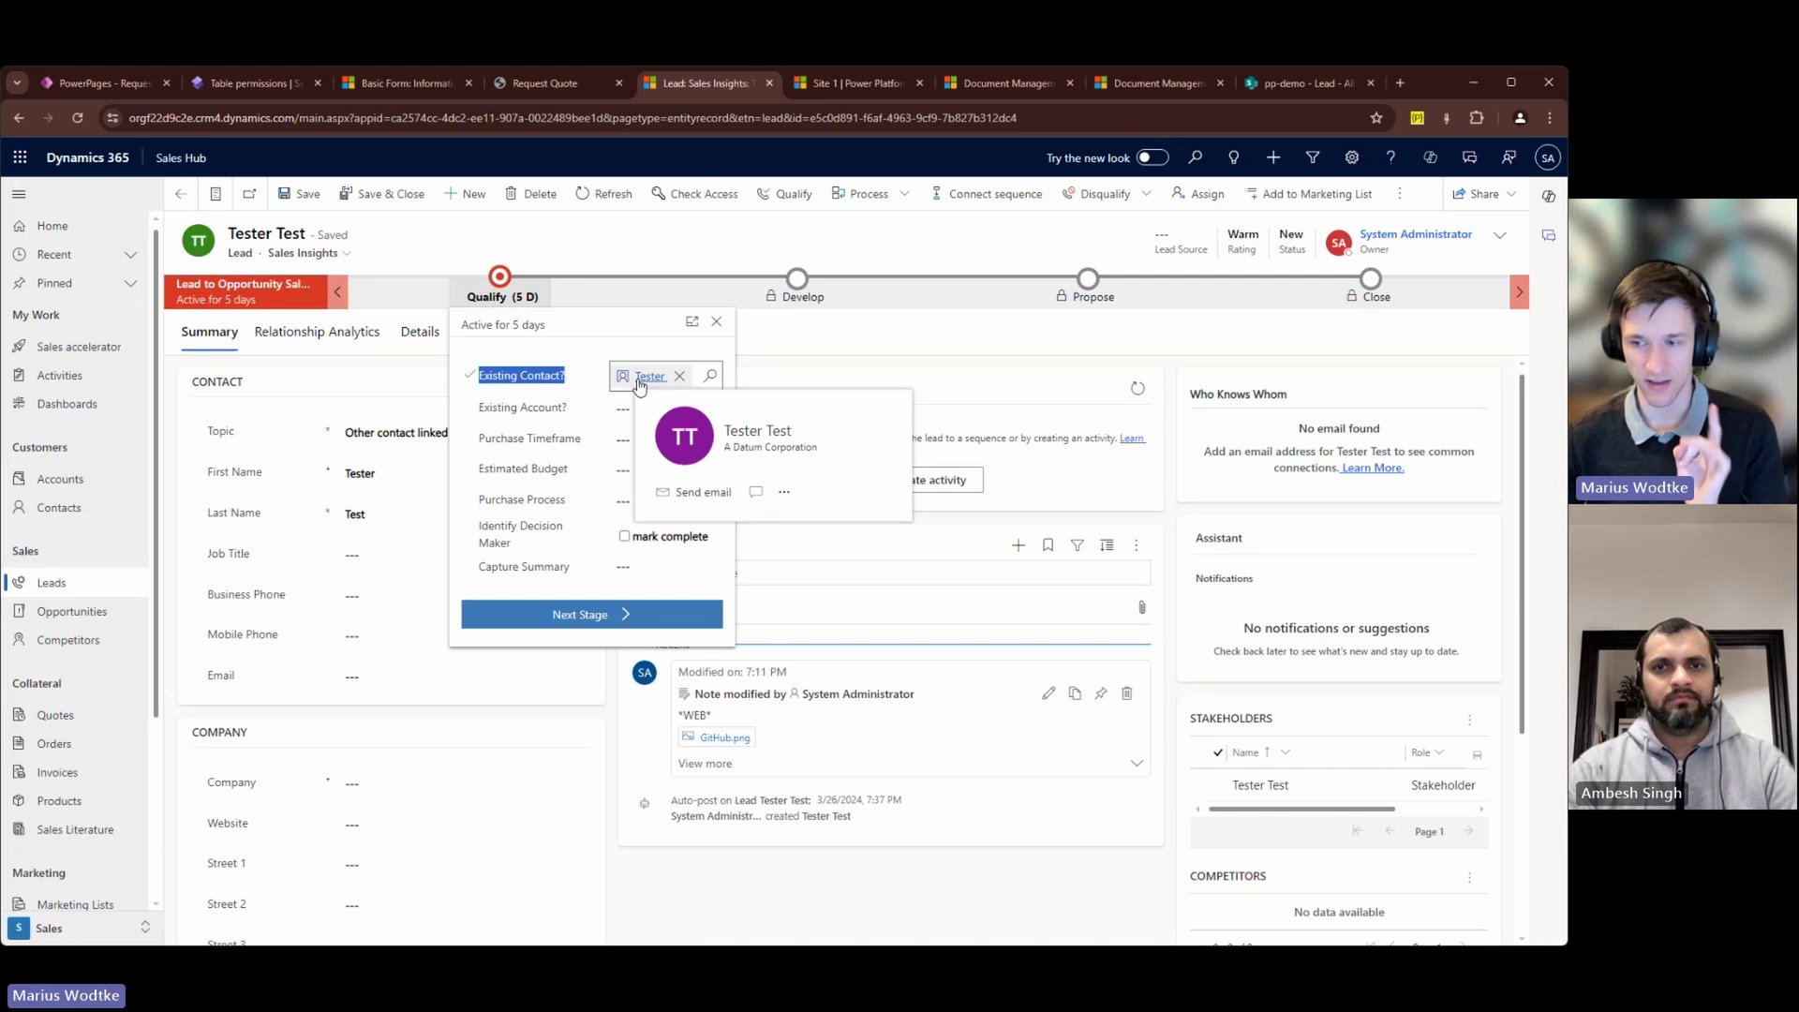
{"action": "left_click", "coordinate": [720, 324]}
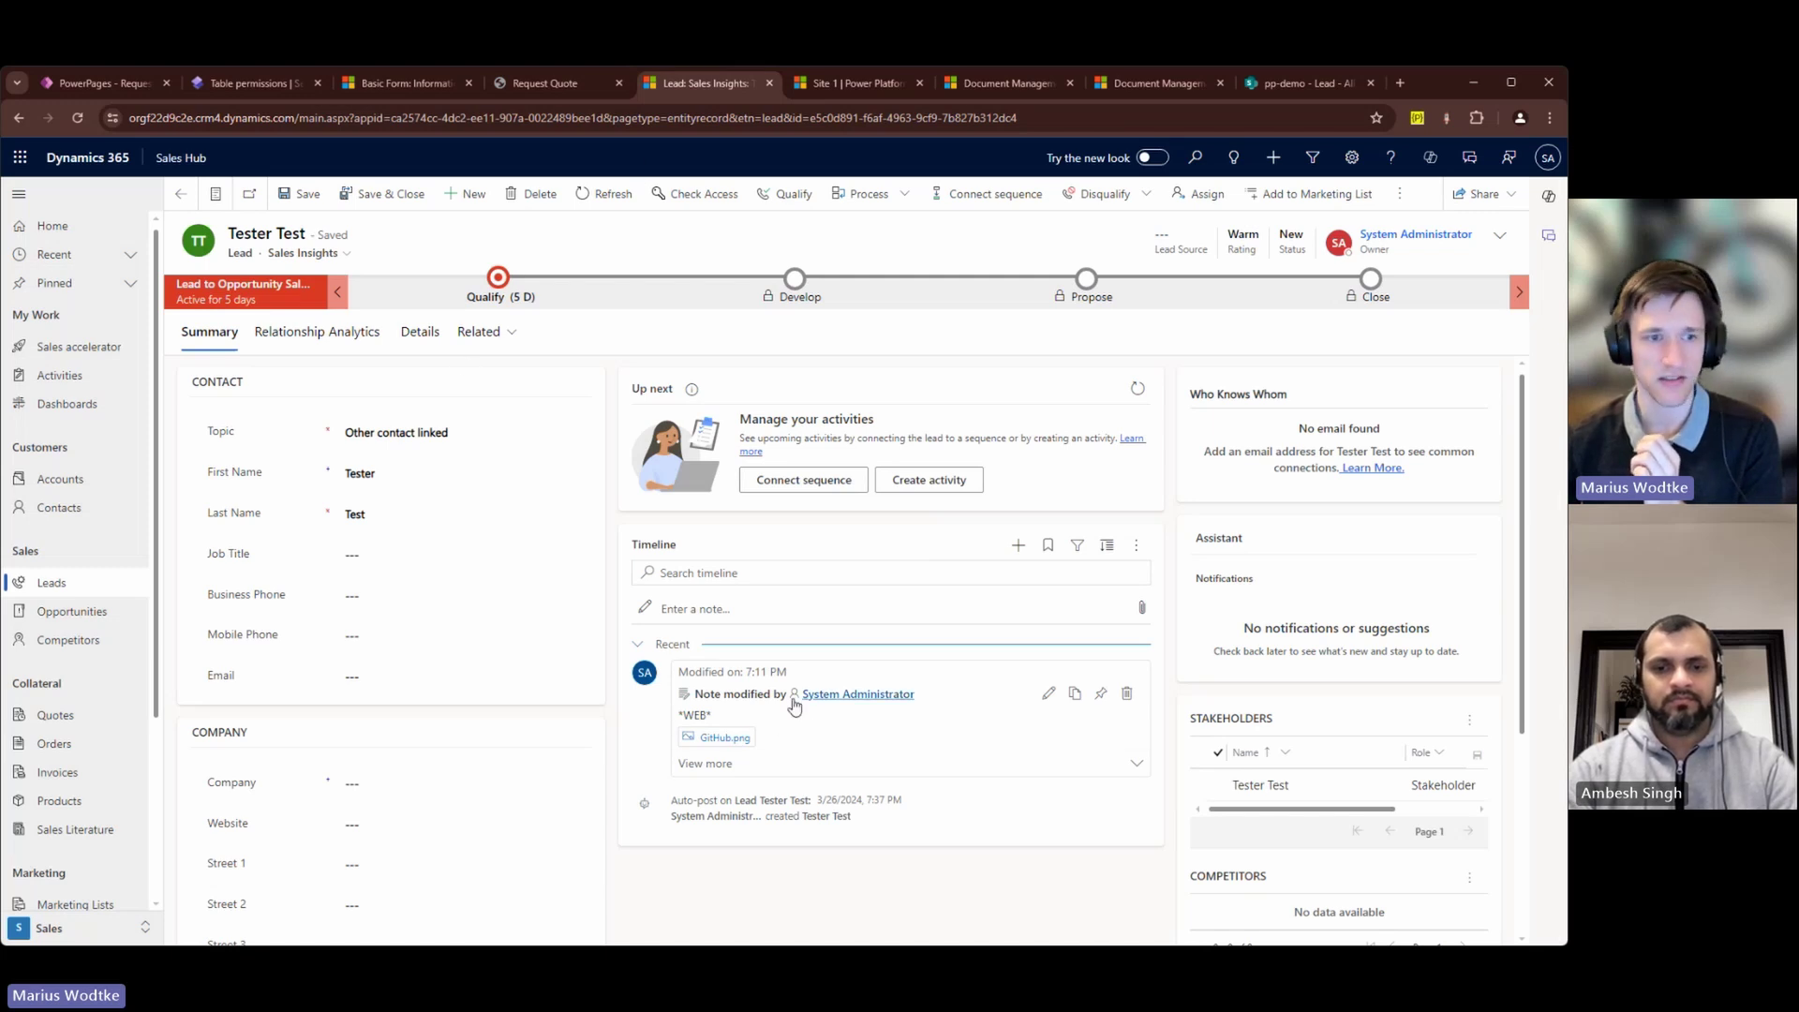
{"action": "left_click_drag", "start_coordinate": [768, 701], "coordinate": [913, 714]}
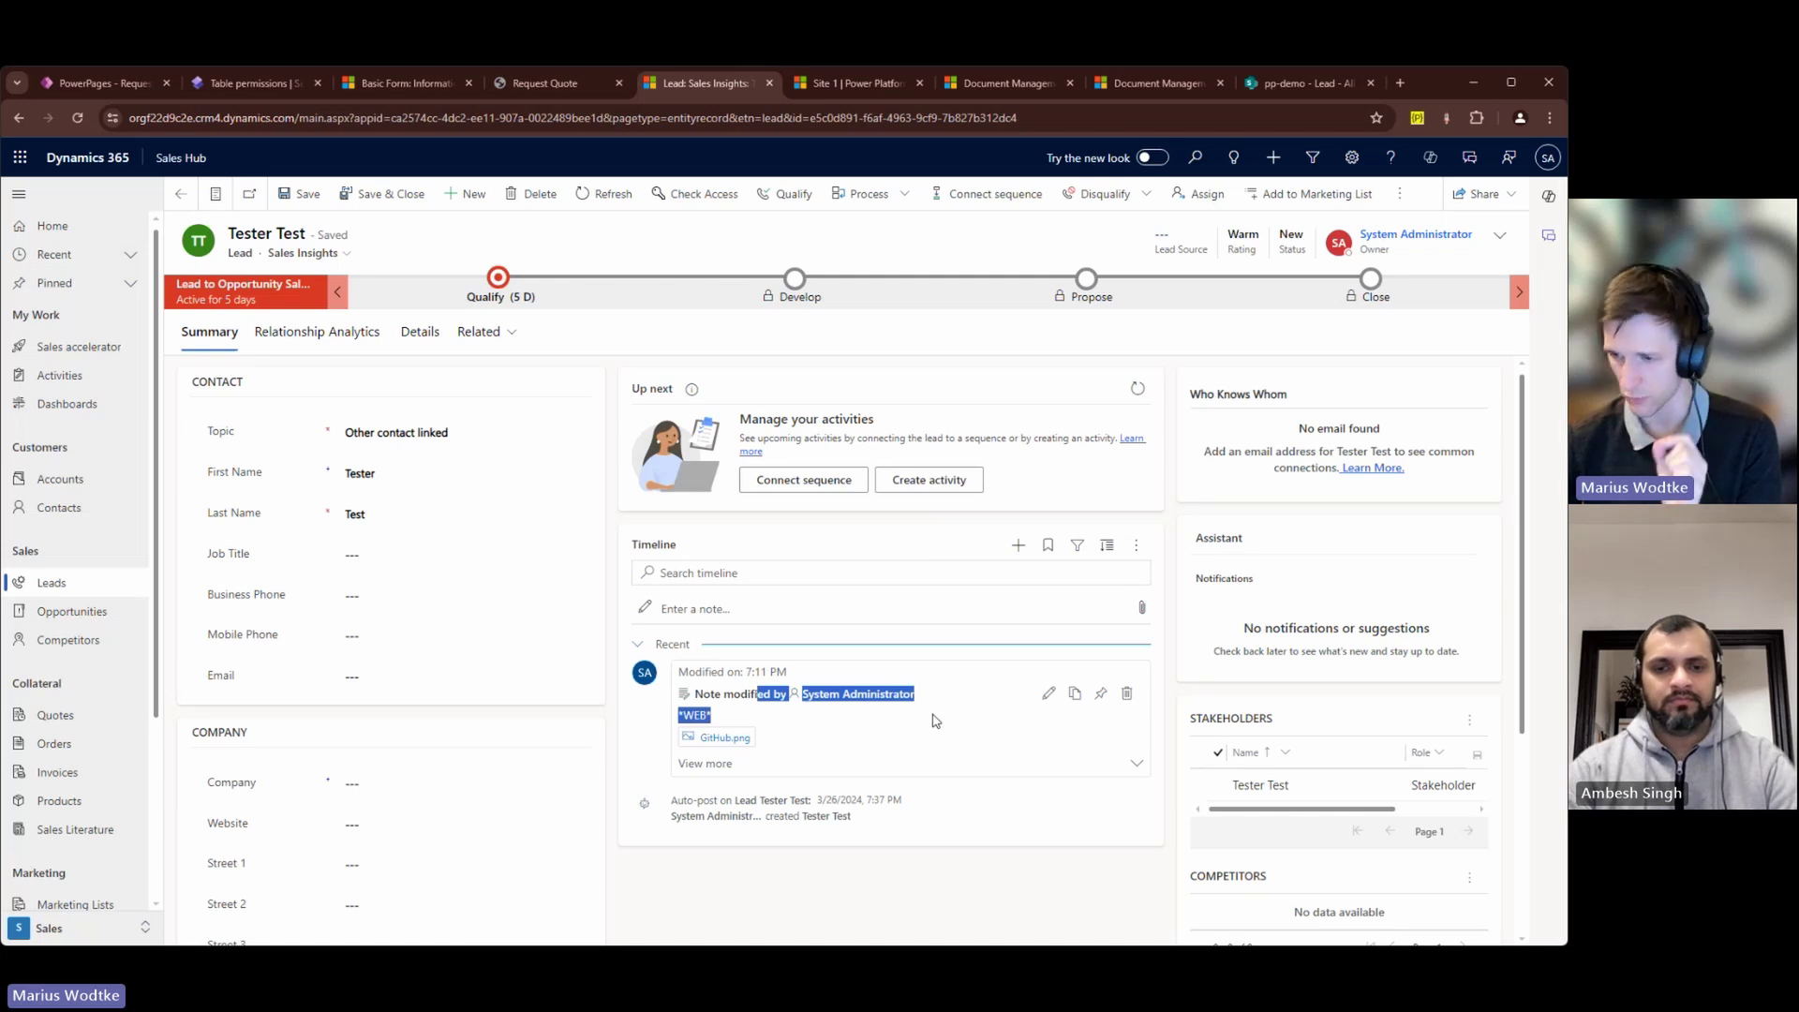
{"action": "left_click", "coordinate": [526, 92]}
{"action": "left_click", "coordinate": [1018, 184]}
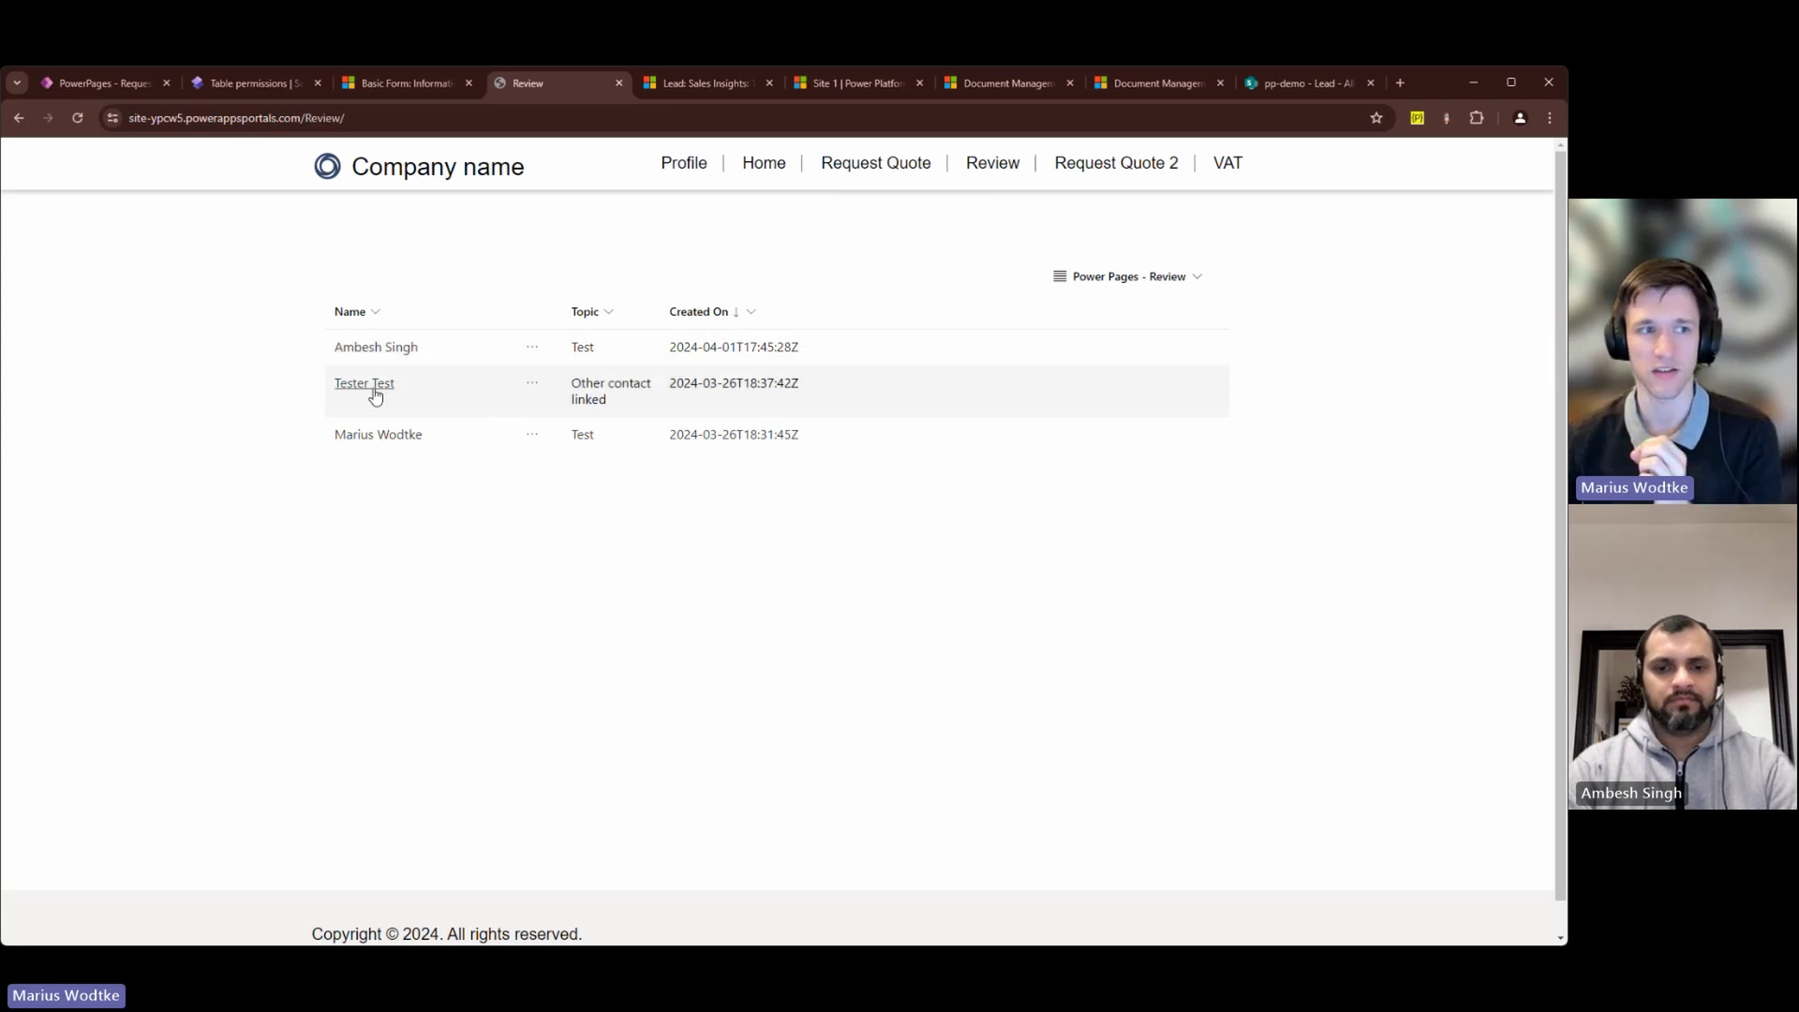
Step: View record details with attached images for the Other contact linked lead and the bottom lead
{"action": "left_click", "coordinate": [531, 386]}
{"action": "left_click", "coordinate": [596, 411]}
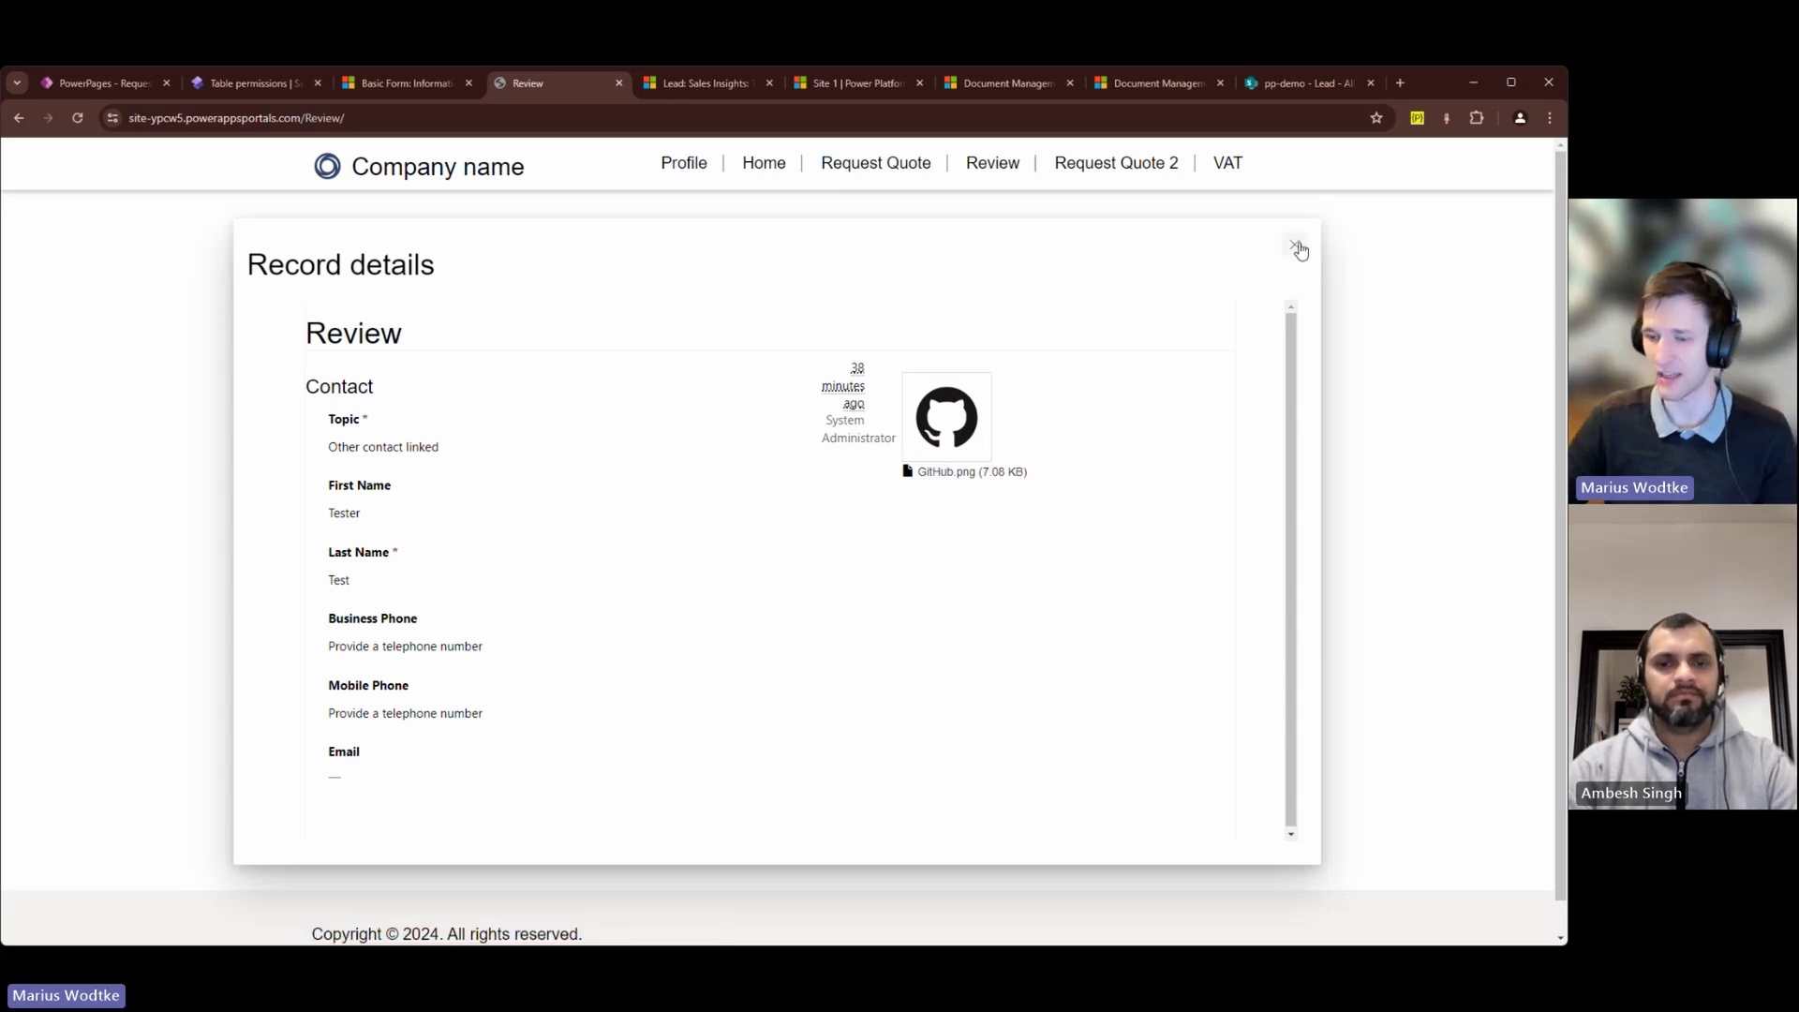
{"action": "left_click", "coordinate": [1297, 247]}
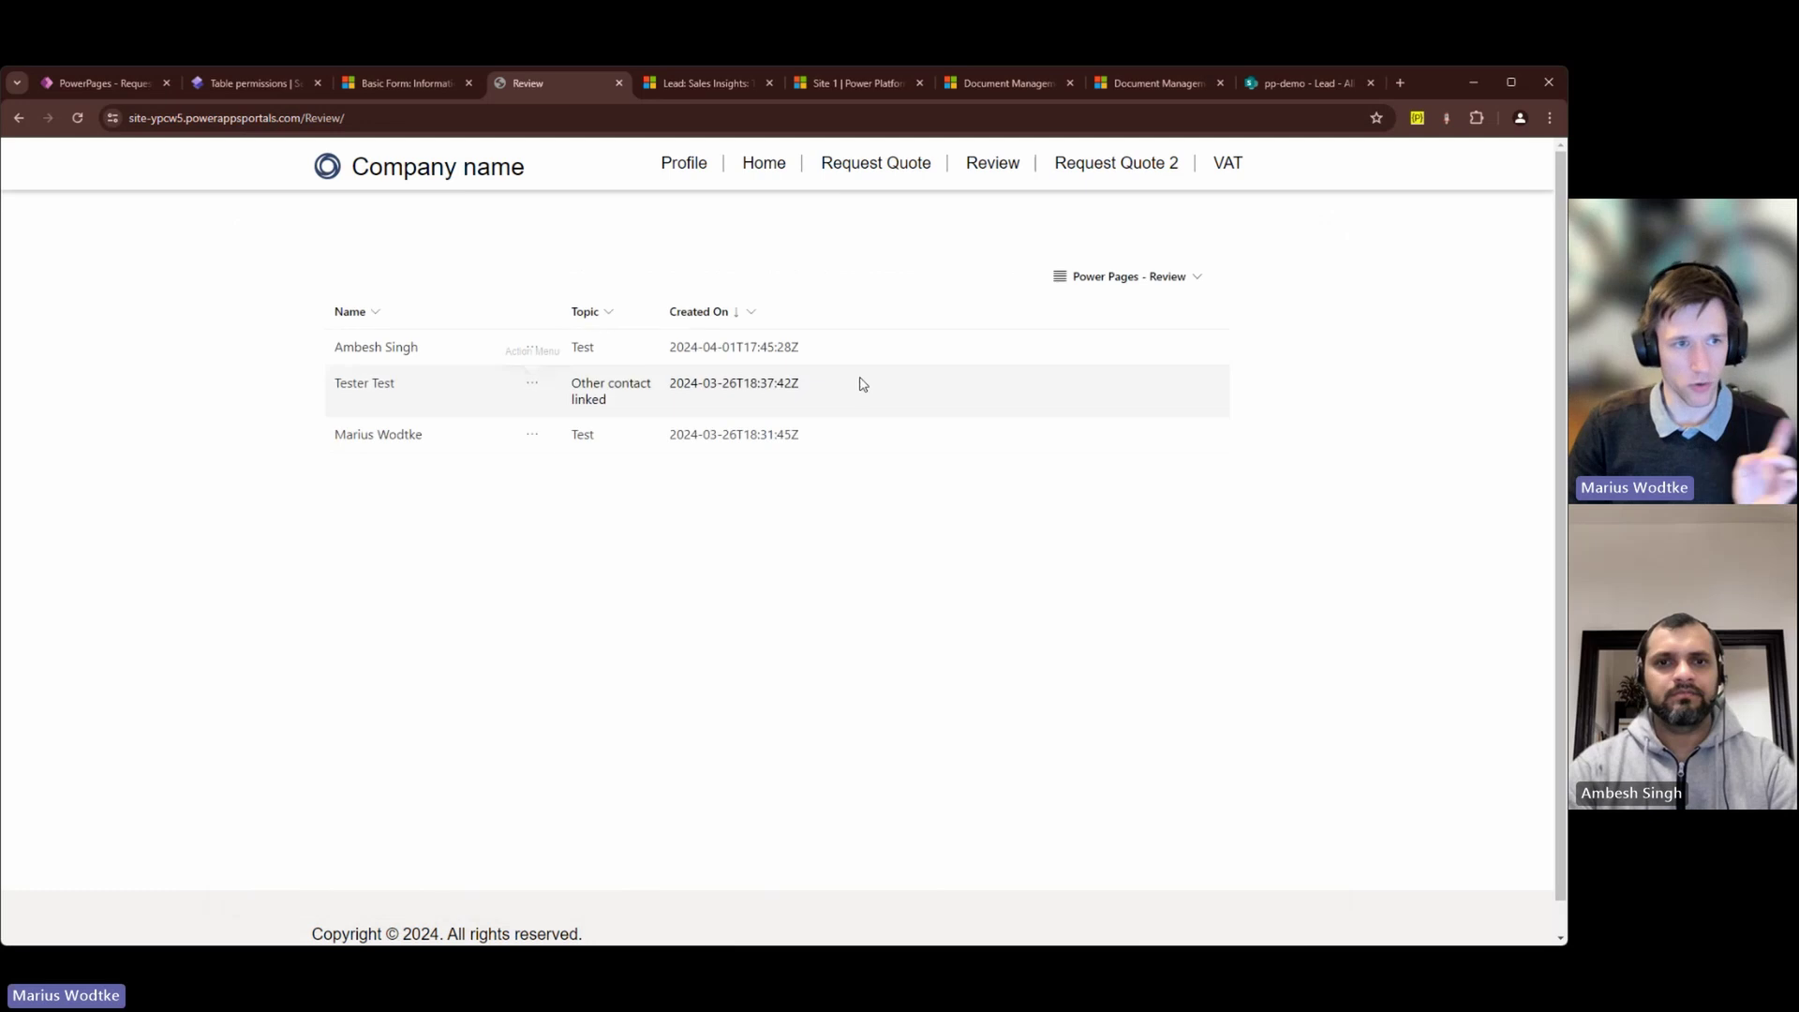
{"action": "left_click", "coordinate": [533, 436]}
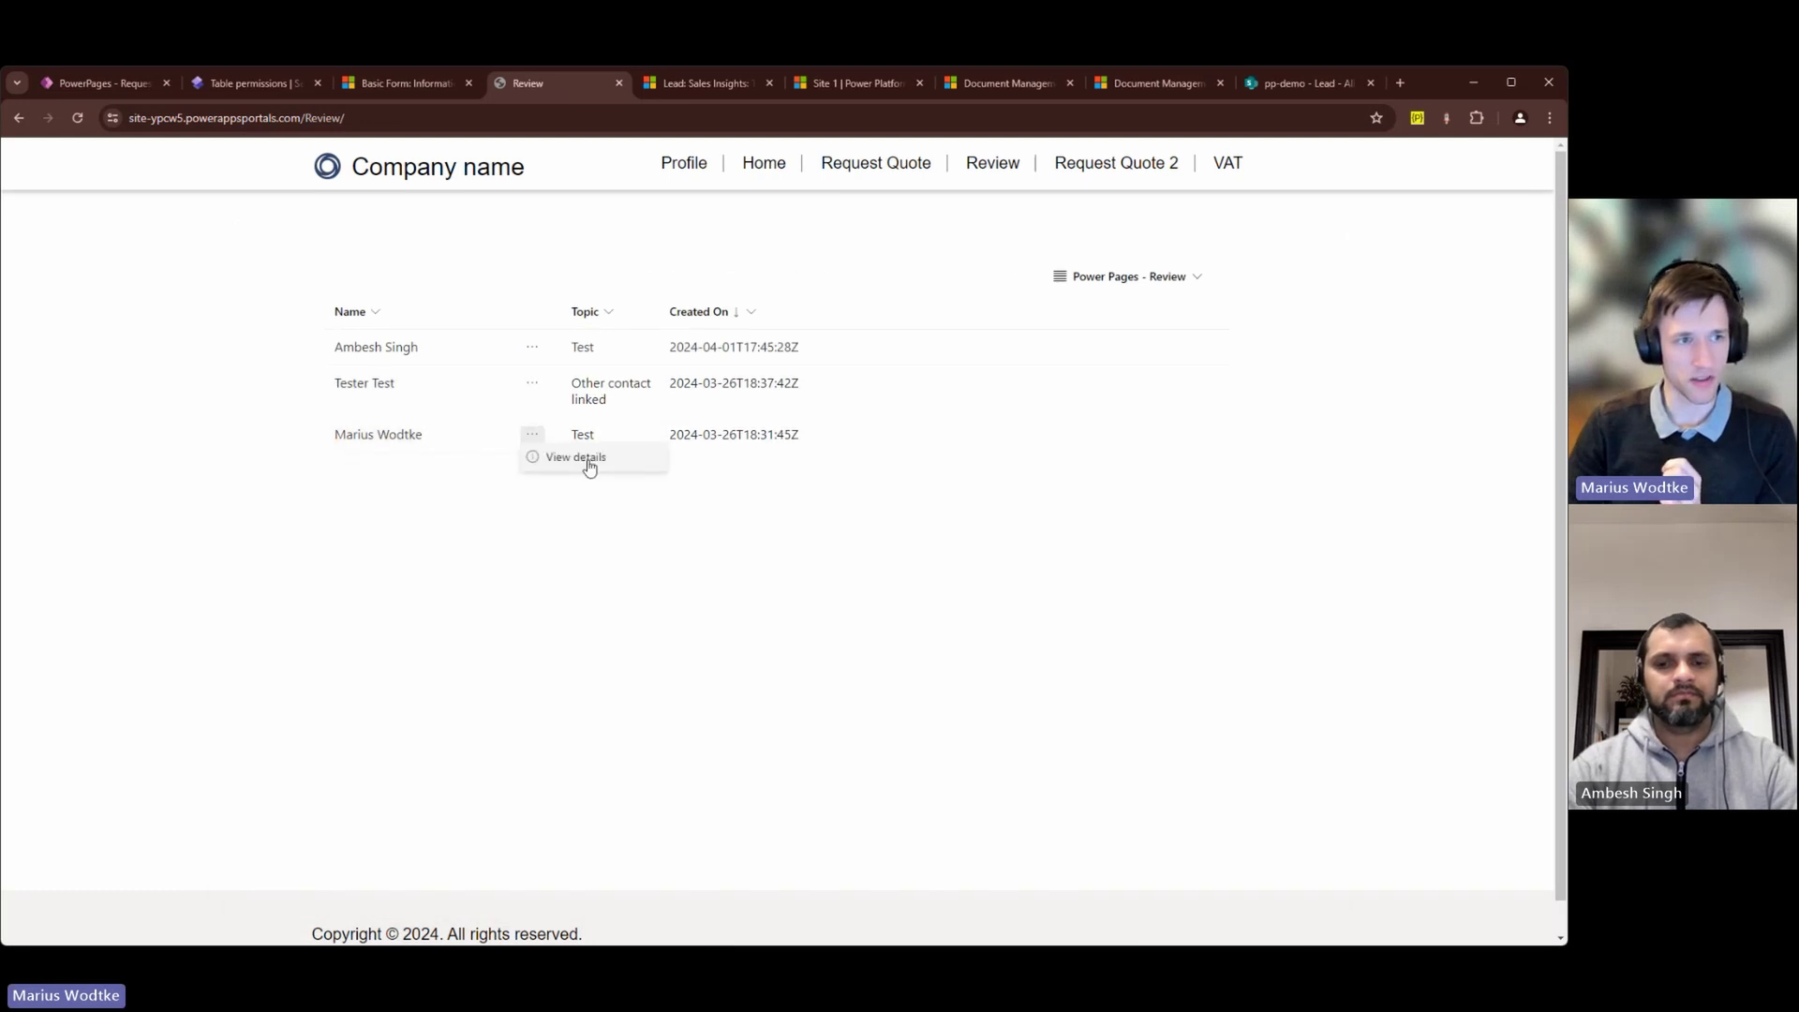
{"action": "left_click", "coordinate": [587, 460]}
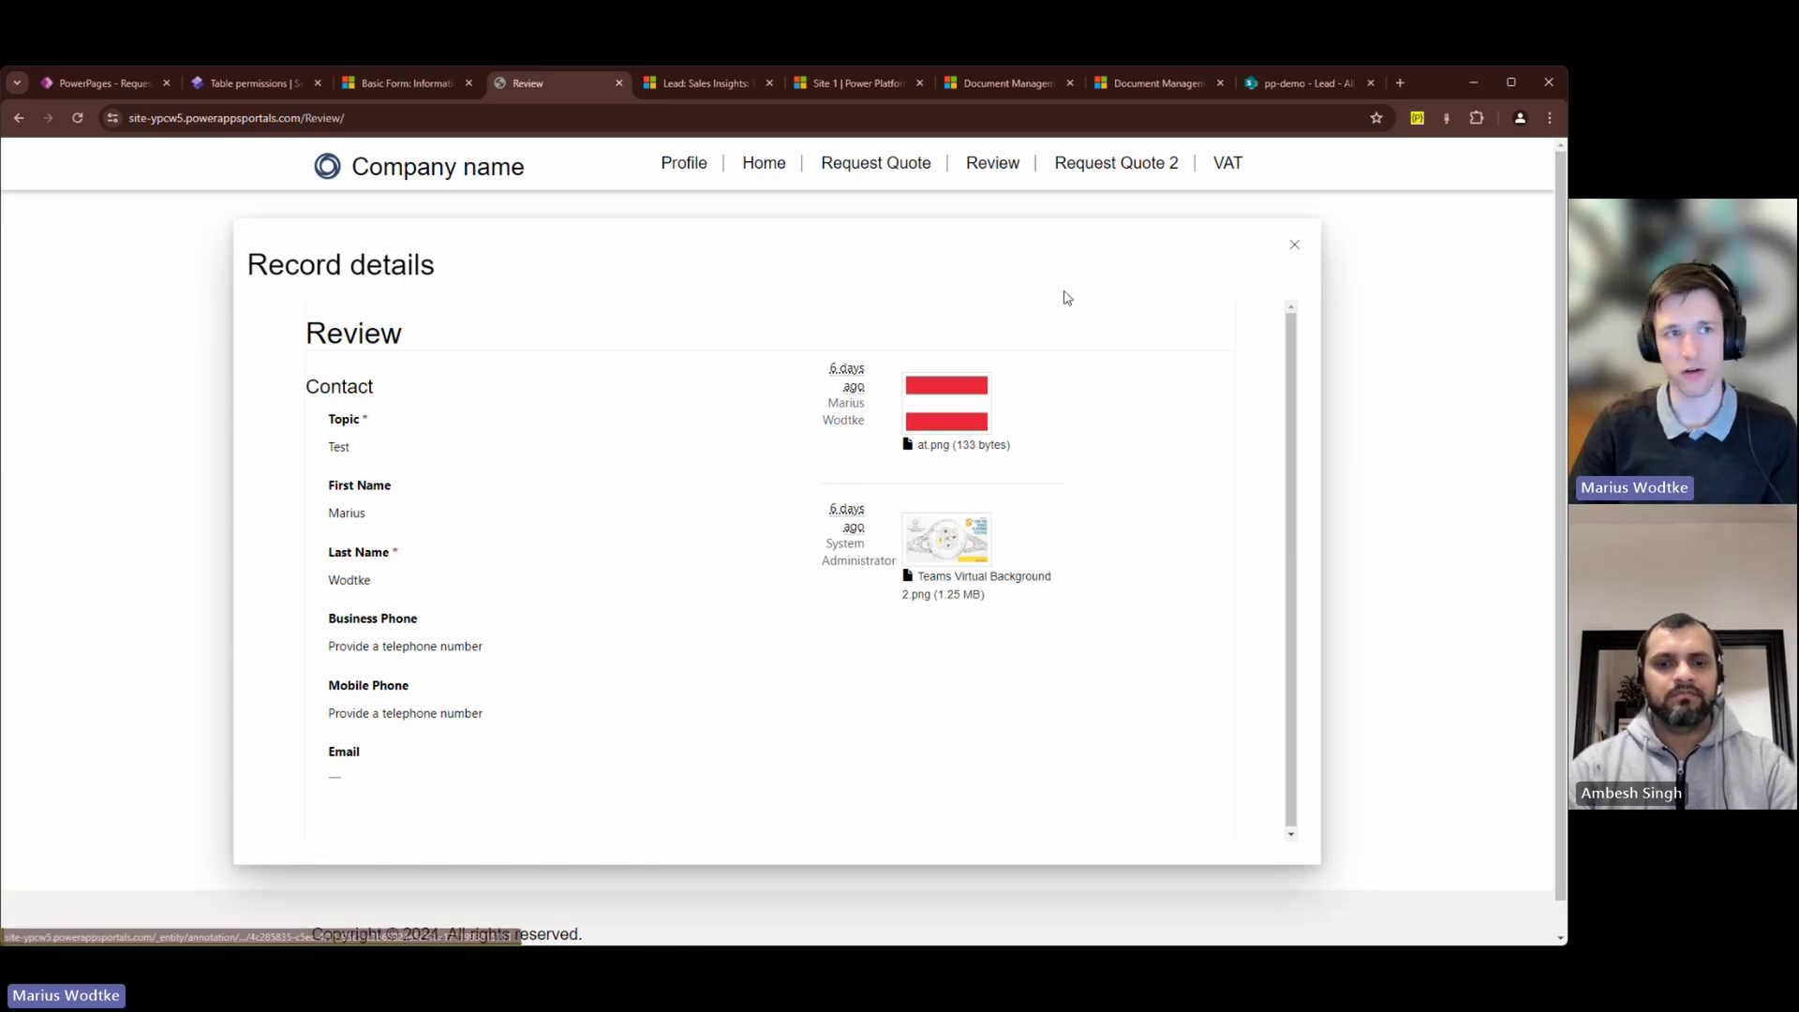
{"action": "left_click", "coordinate": [694, 92]}
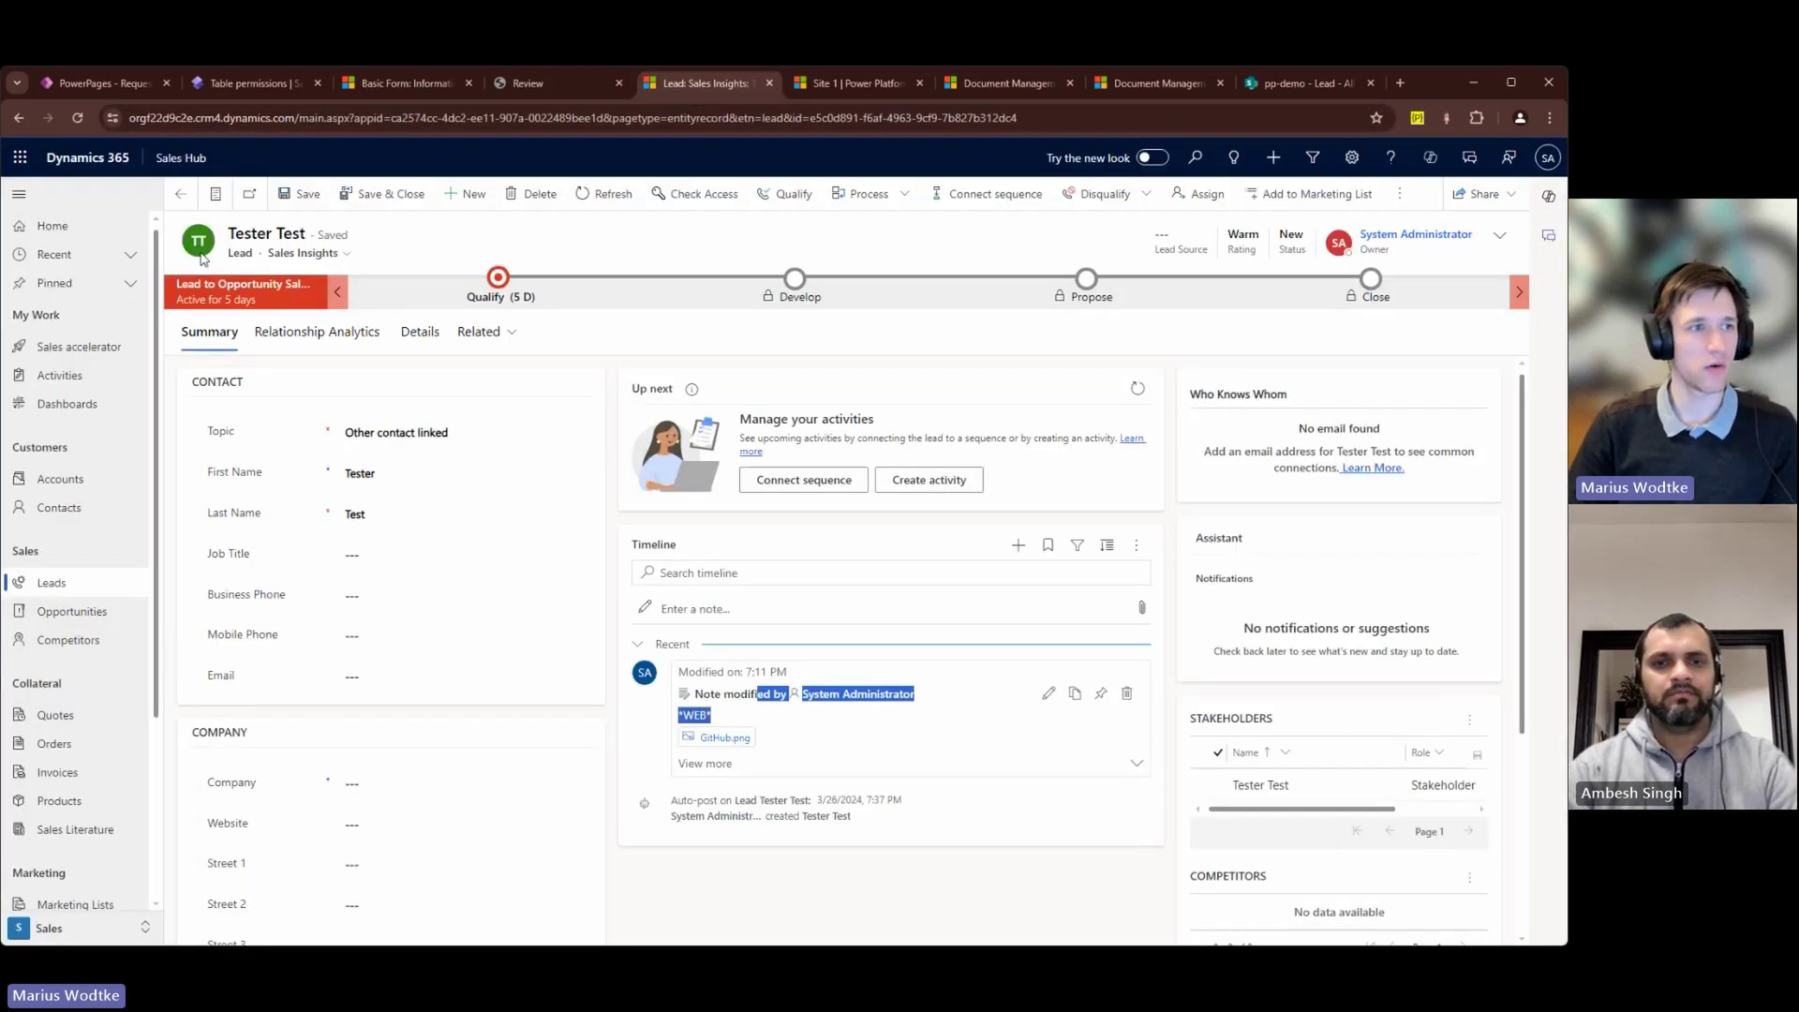
Step: Switch the leads list from My Open Leads to the All Leads view
{"action": "left_click", "coordinate": [215, 194]}
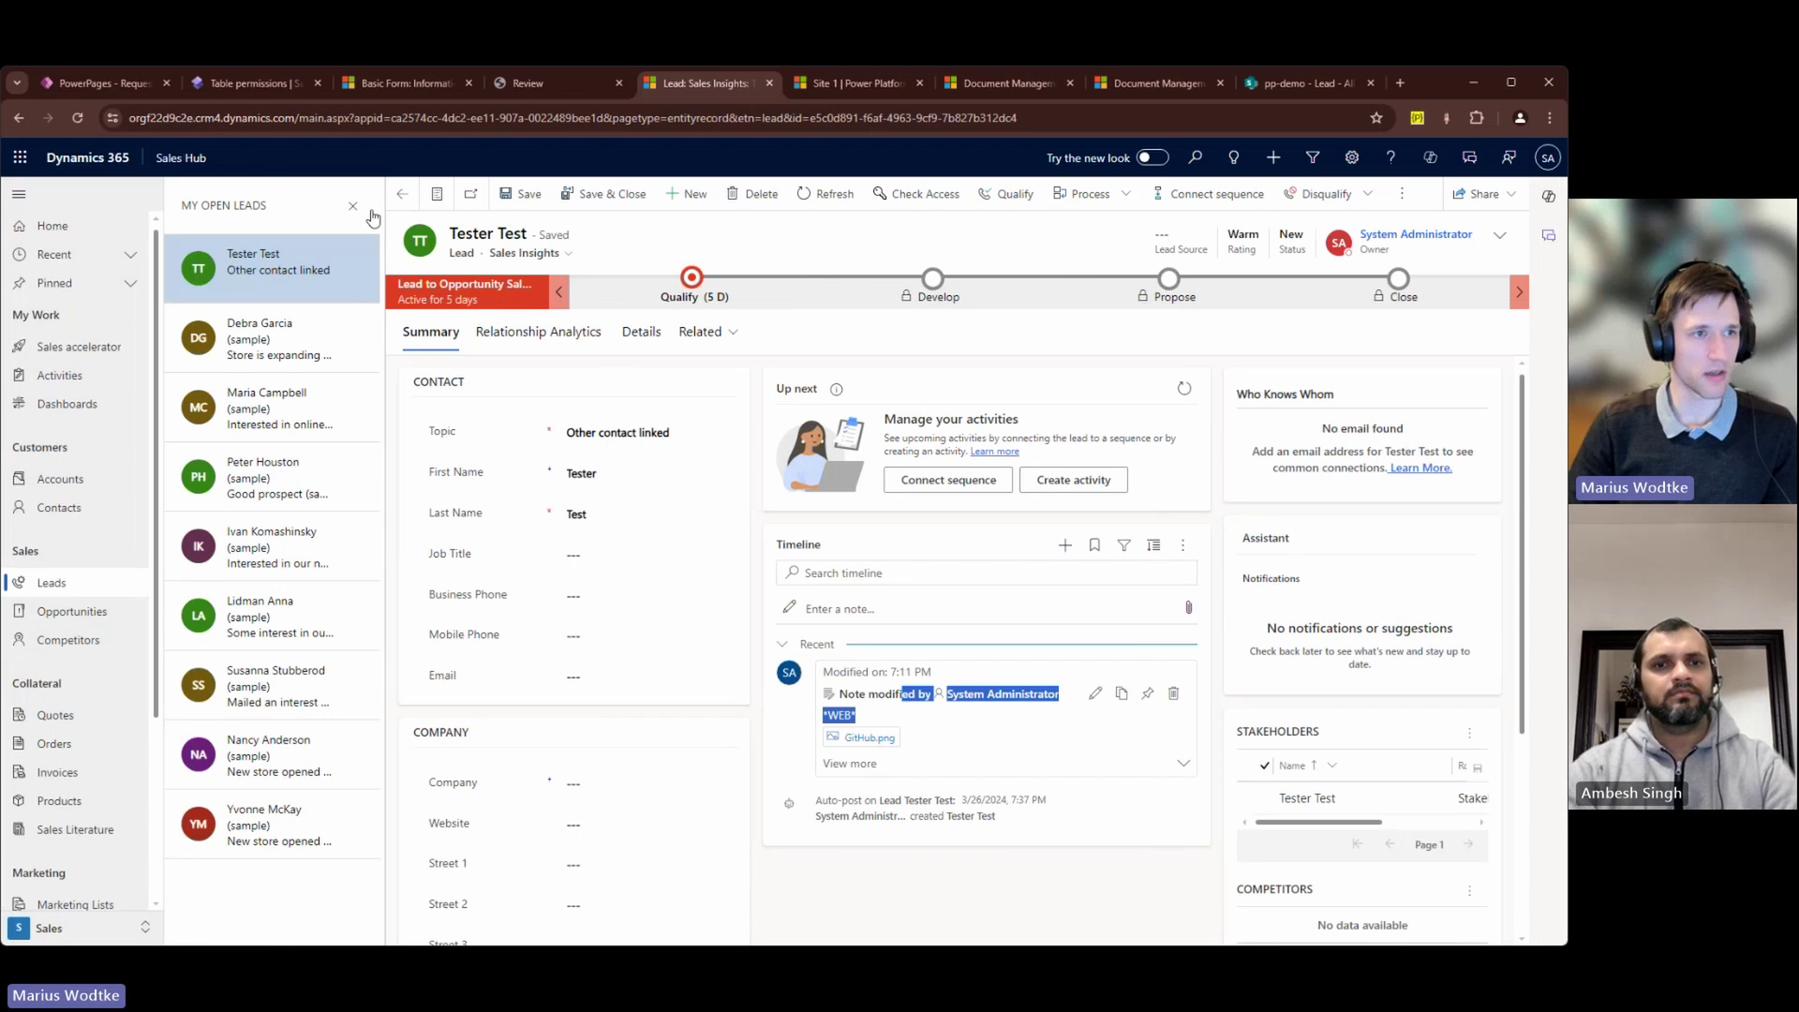
{"action": "left_click", "coordinate": [402, 193]}
{"action": "left_click", "coordinate": [270, 236]}
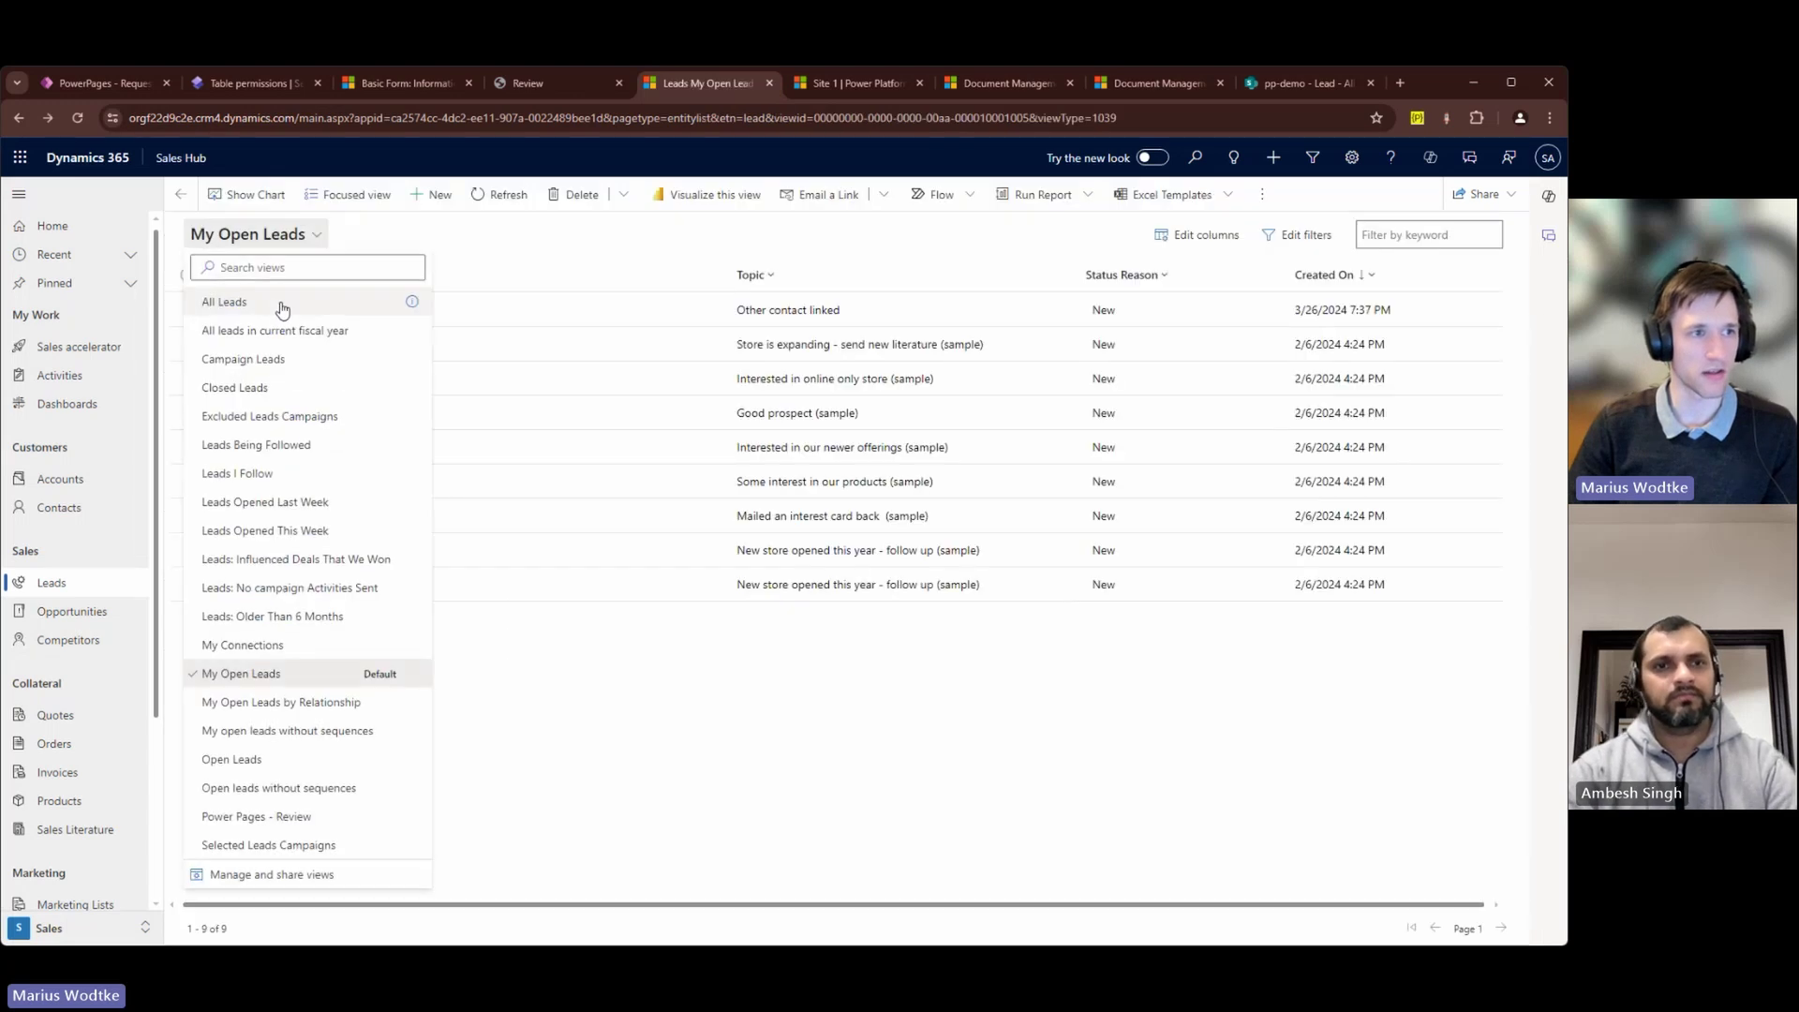
{"action": "left_click", "coordinate": [271, 298]}
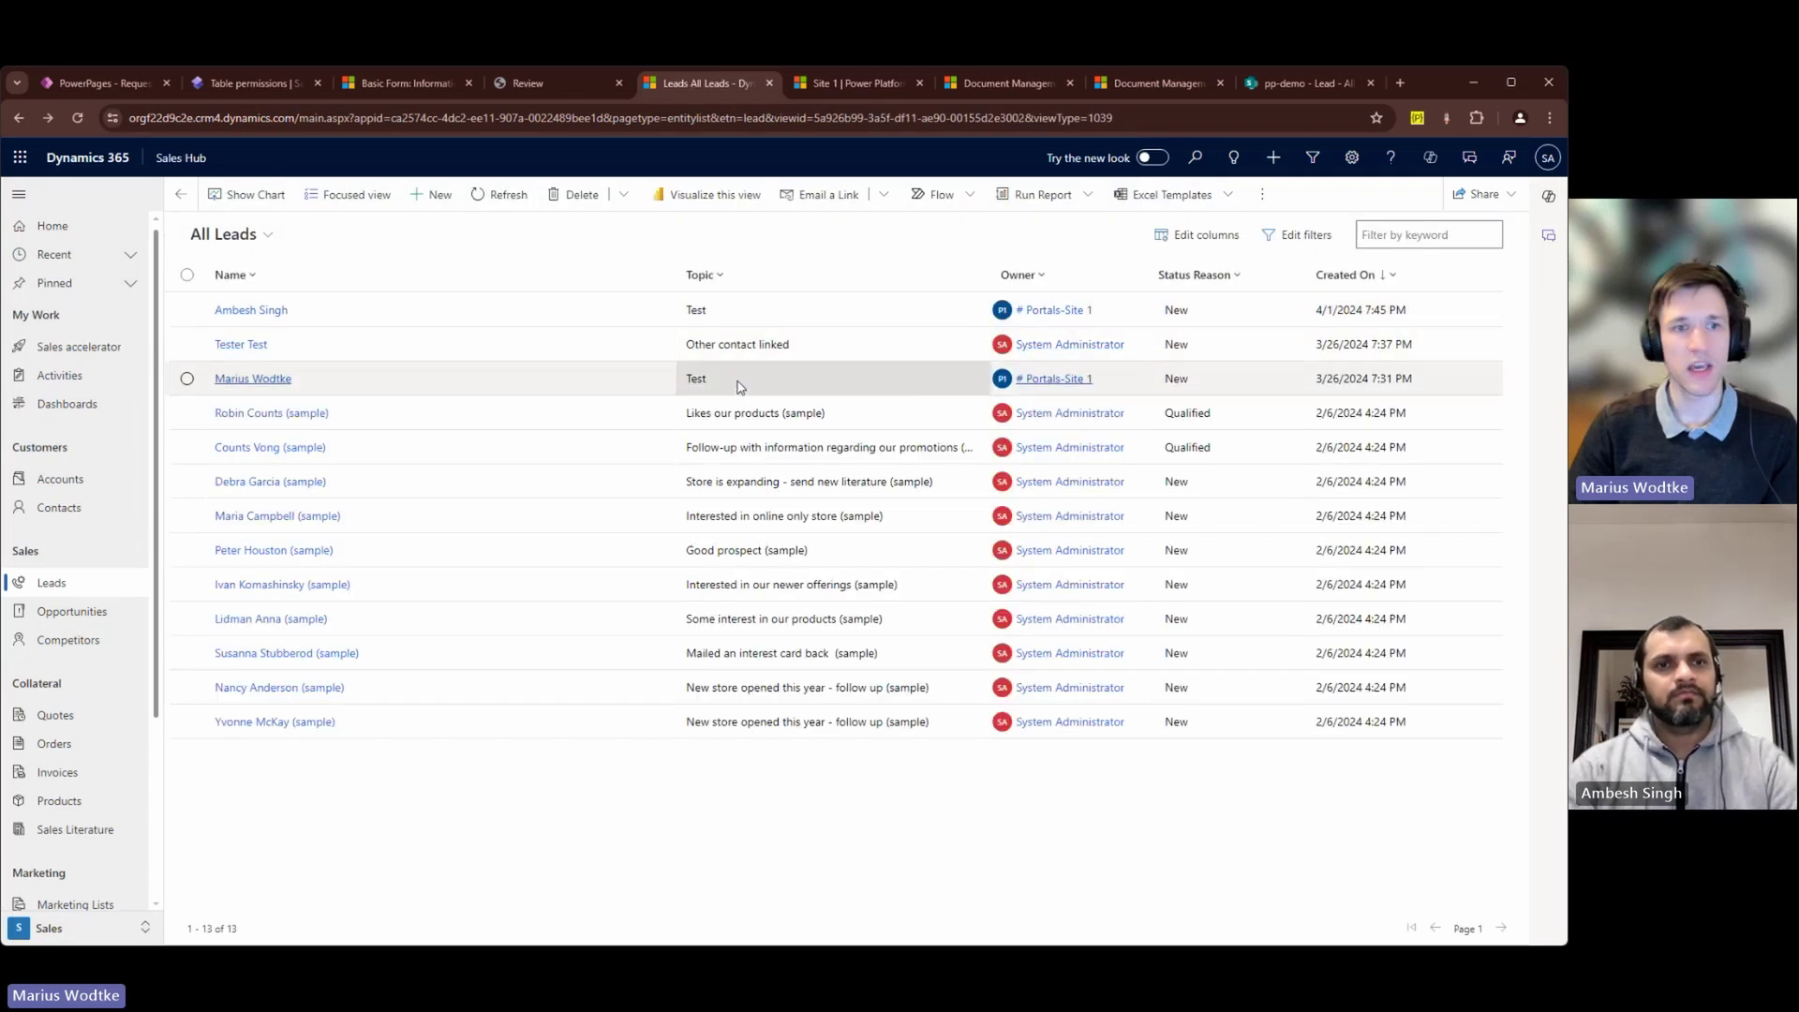
Step: Open the portal lead with topic Test and select the *WEB* text in its second timeline note
{"action": "double_click", "coordinate": [740, 386]}
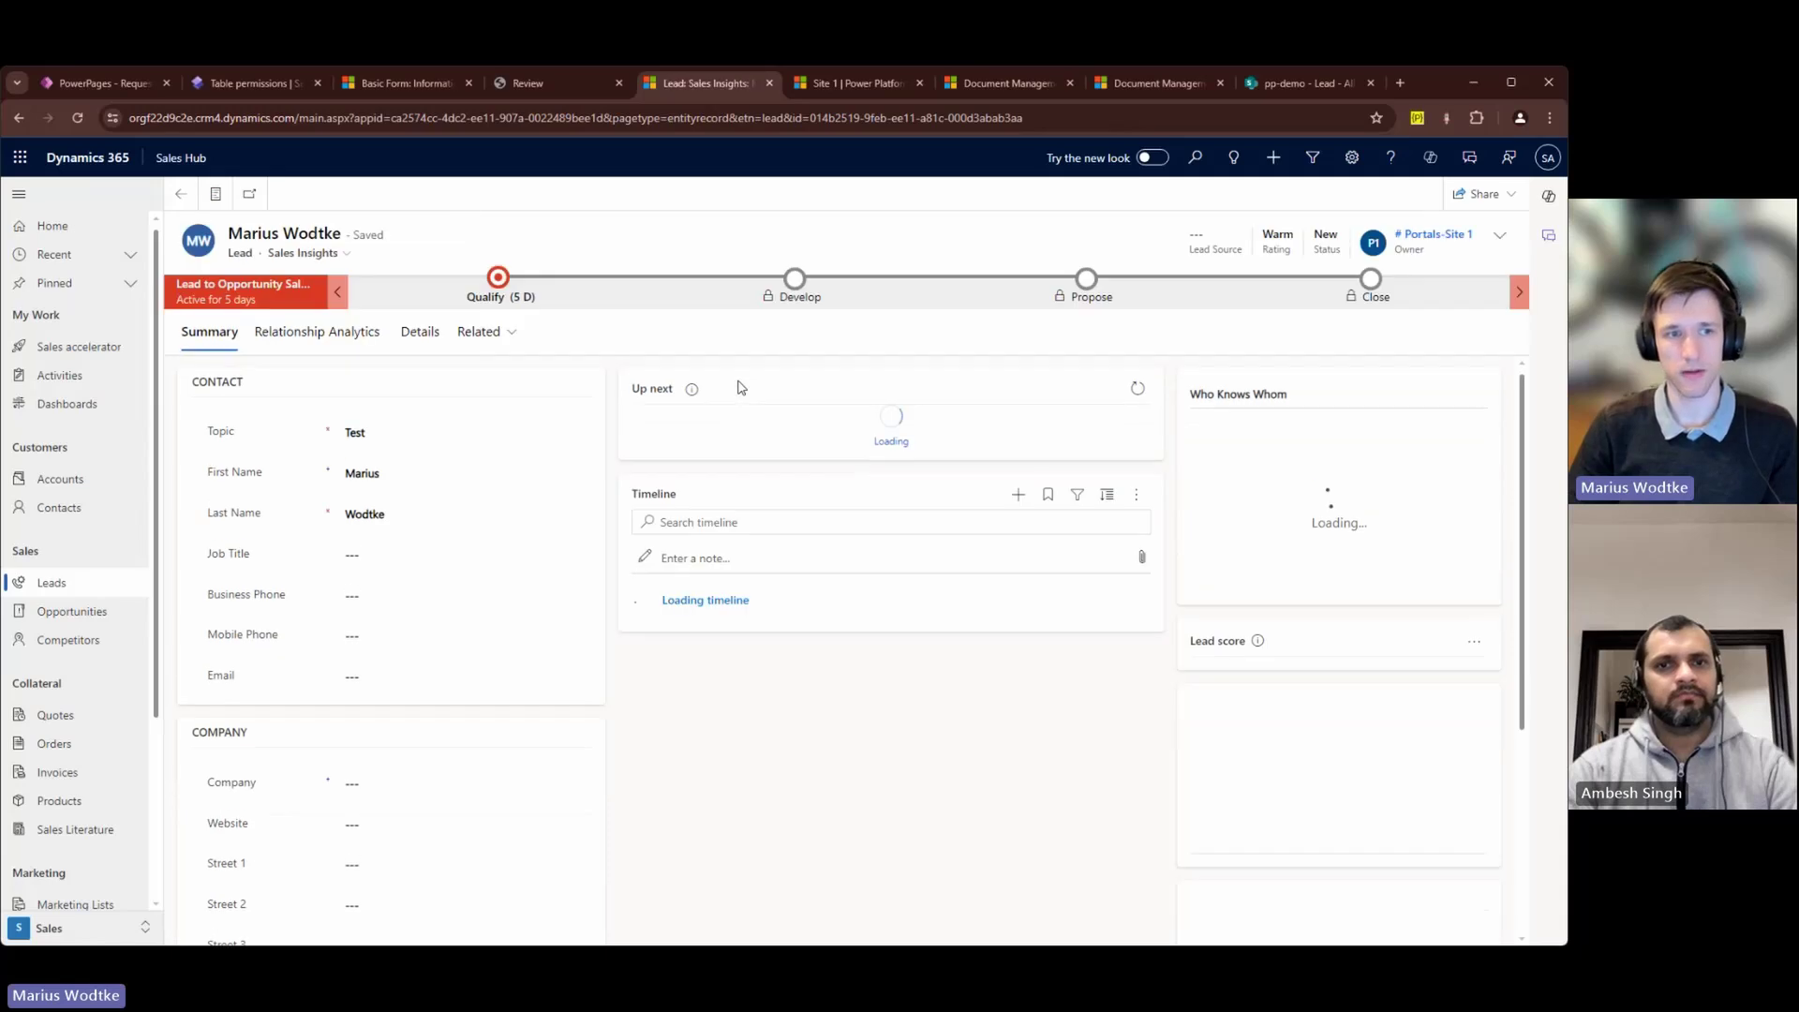
{"action": "scroll", "coordinate": [750, 656], "scroll_direction": "down", "scroll_amount": 3}
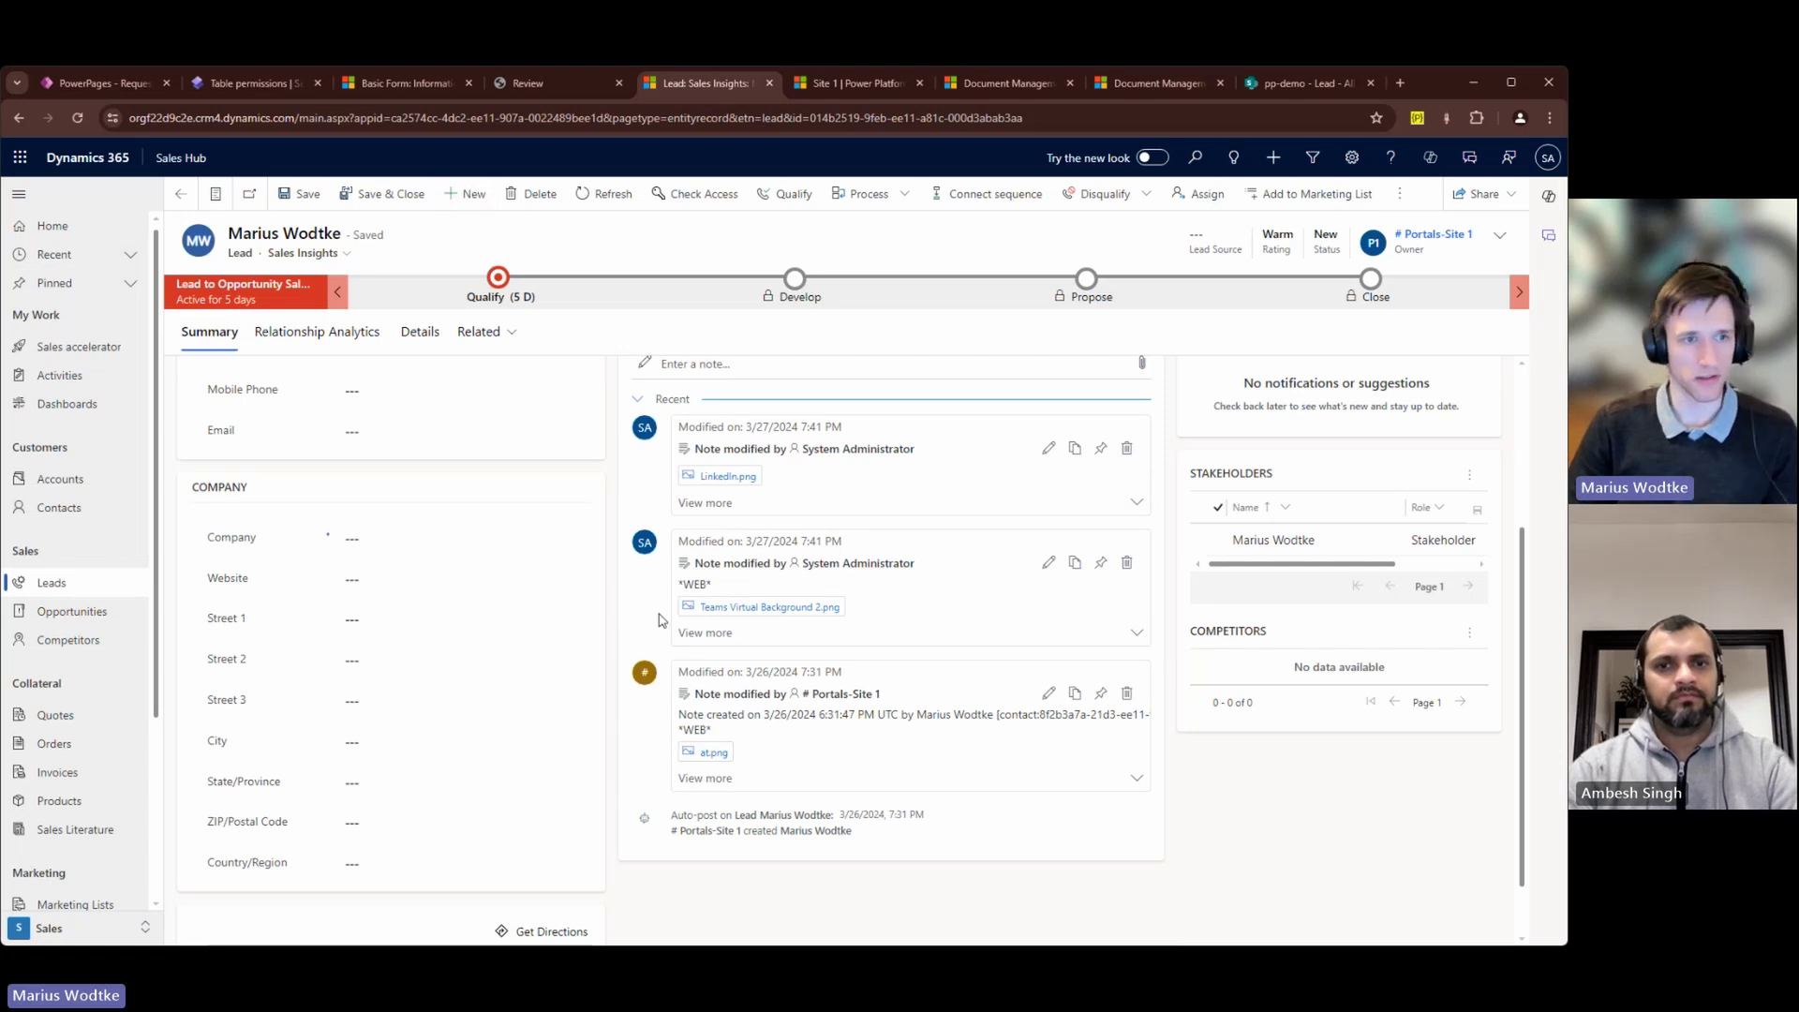
{"action": "left_click_drag", "start_coordinate": [718, 587], "coordinate": [673, 594]}
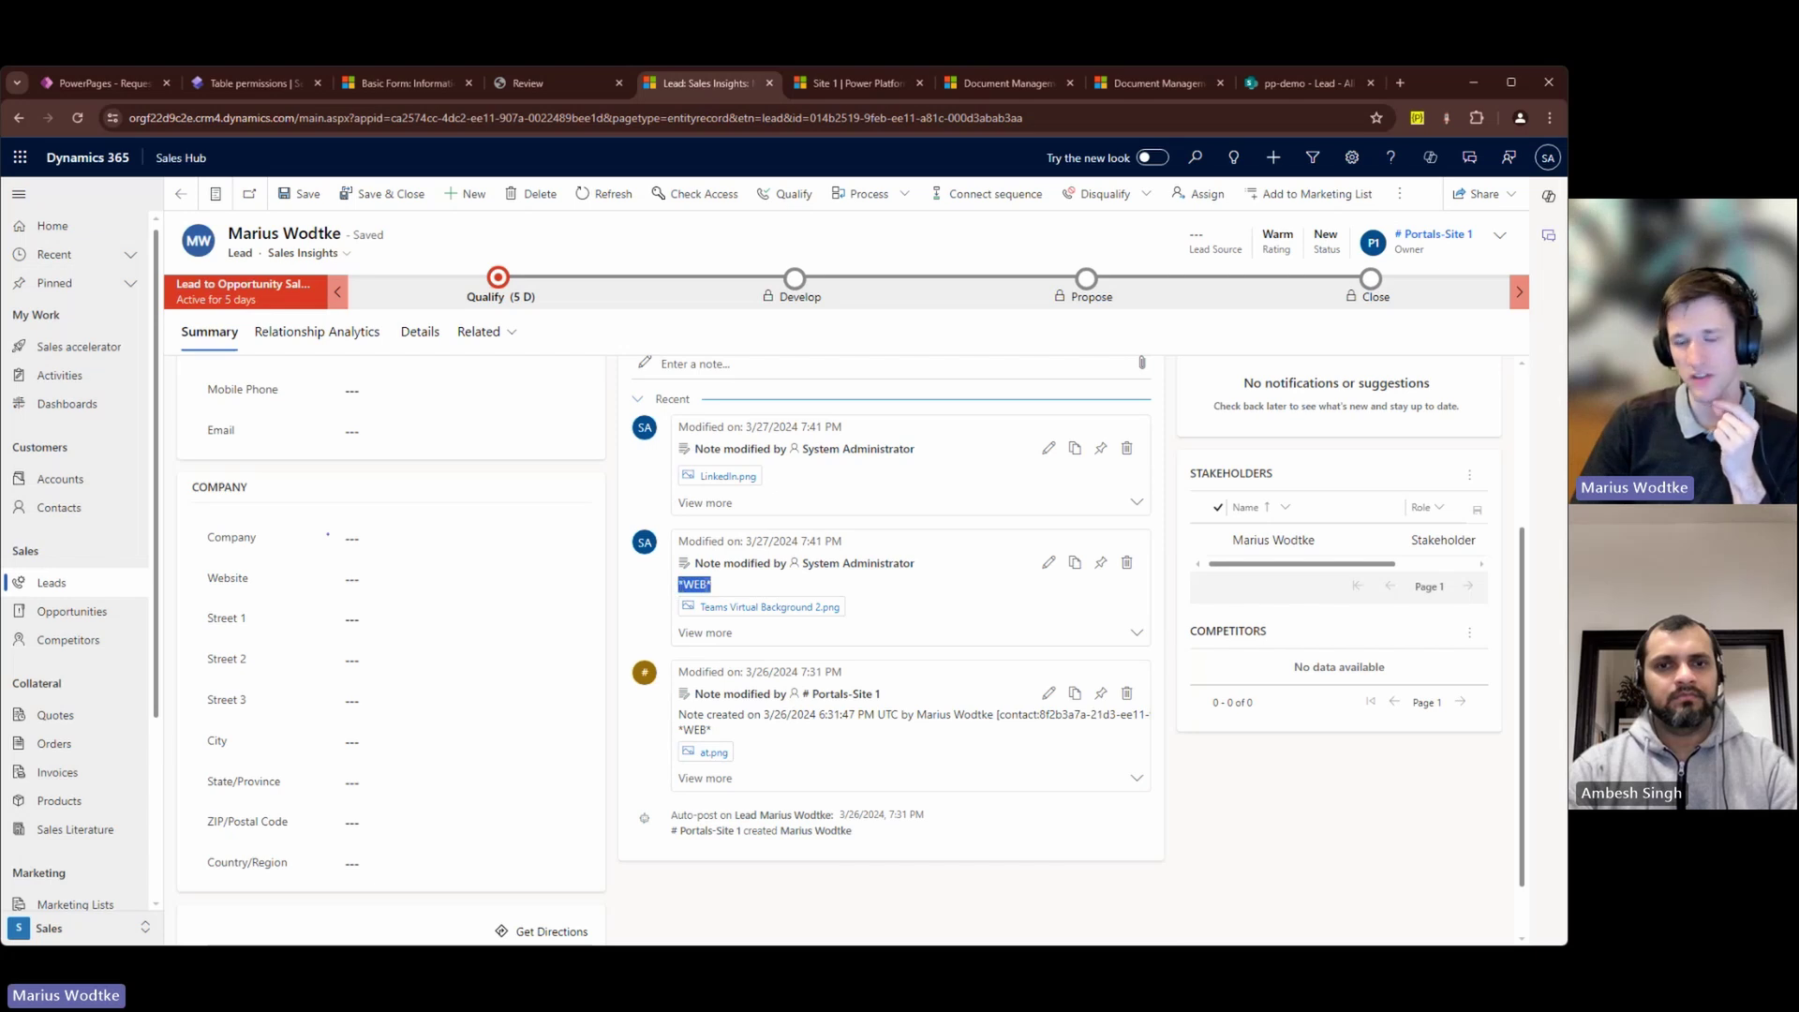
Step: Edit the second note, select its *WEB* body text, then return to the Power Apps Lead form
{"action": "left_click", "coordinate": [1049, 562]}
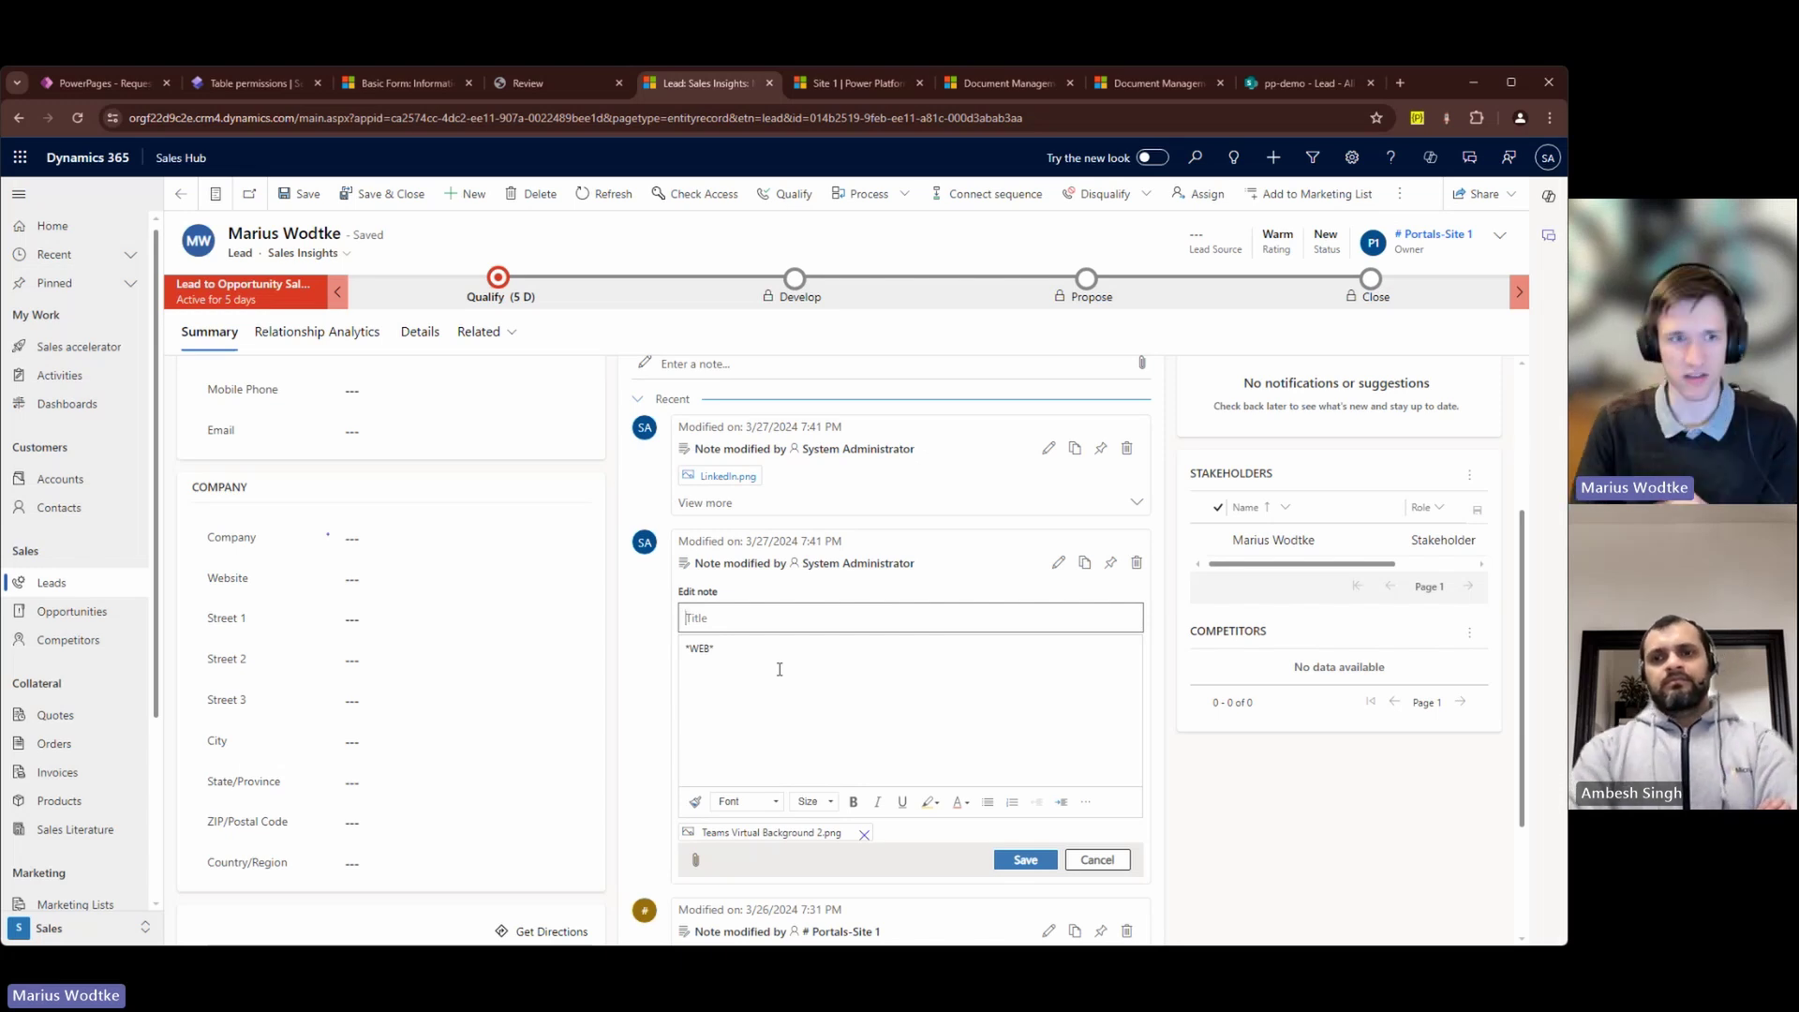
{"action": "left_click_drag", "start_coordinate": [683, 644], "coordinate": [682, 700]}
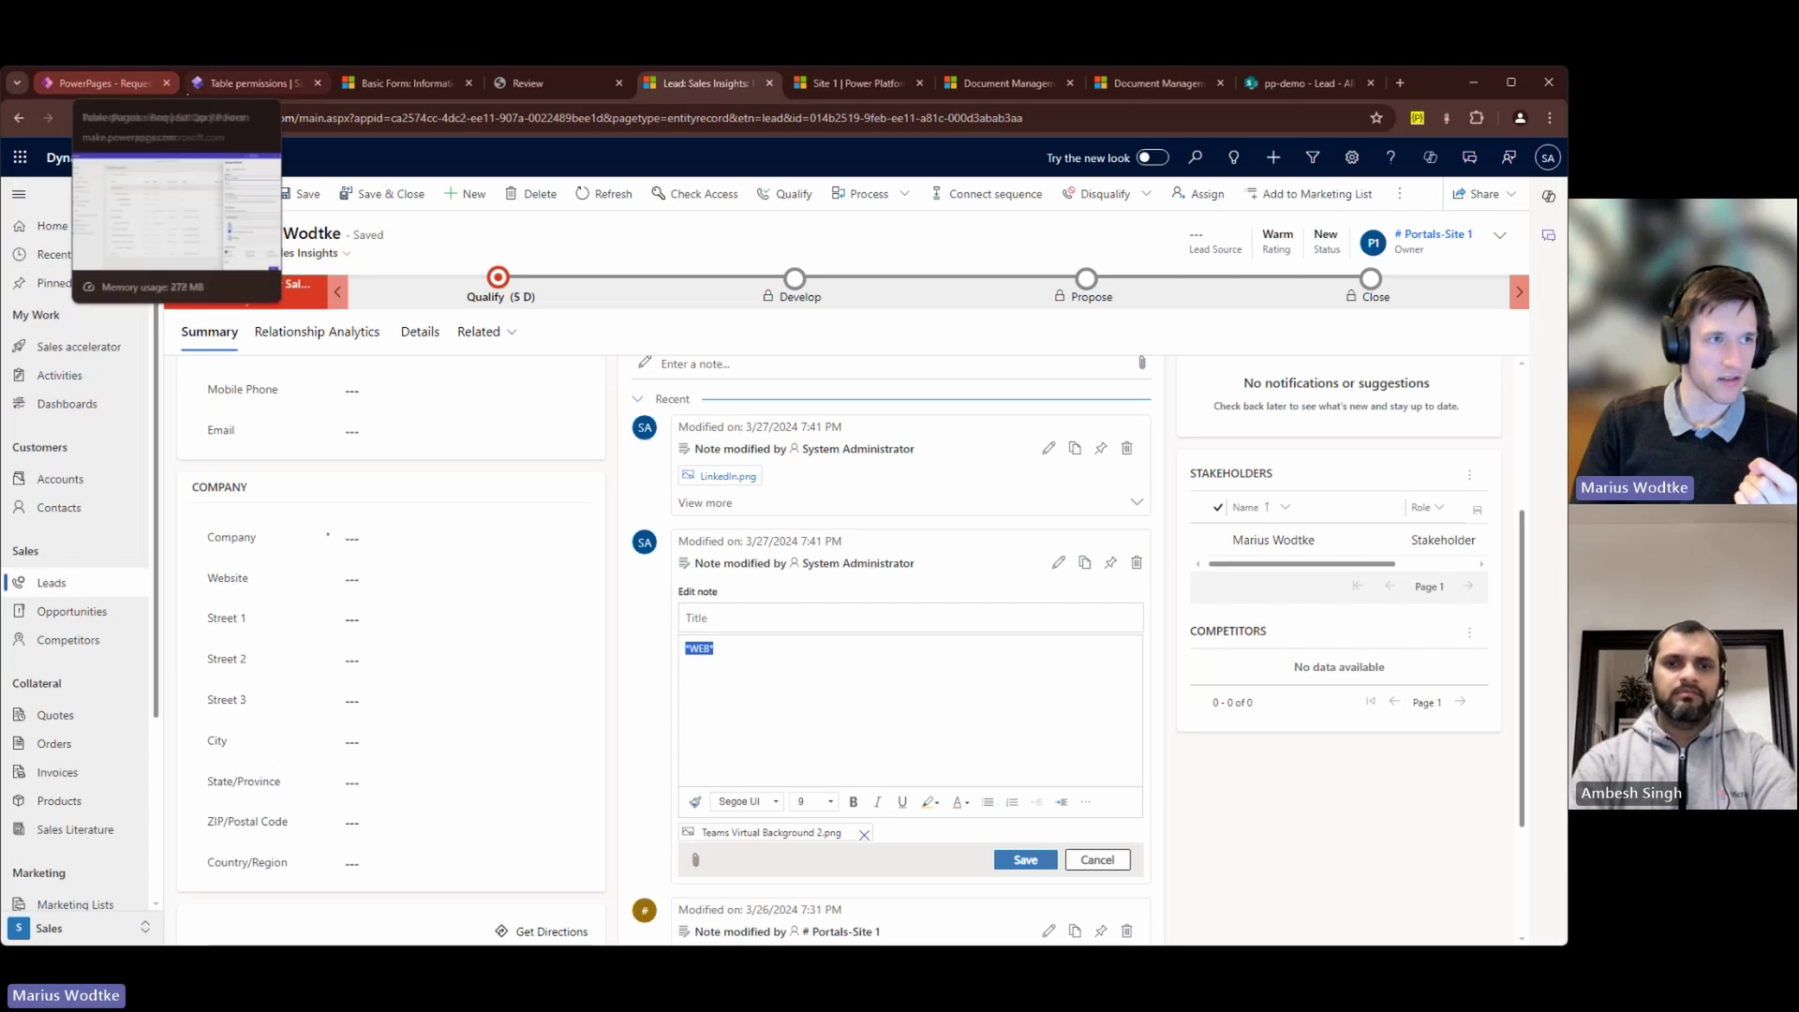
{"action": "left_click", "coordinate": [105, 85]}
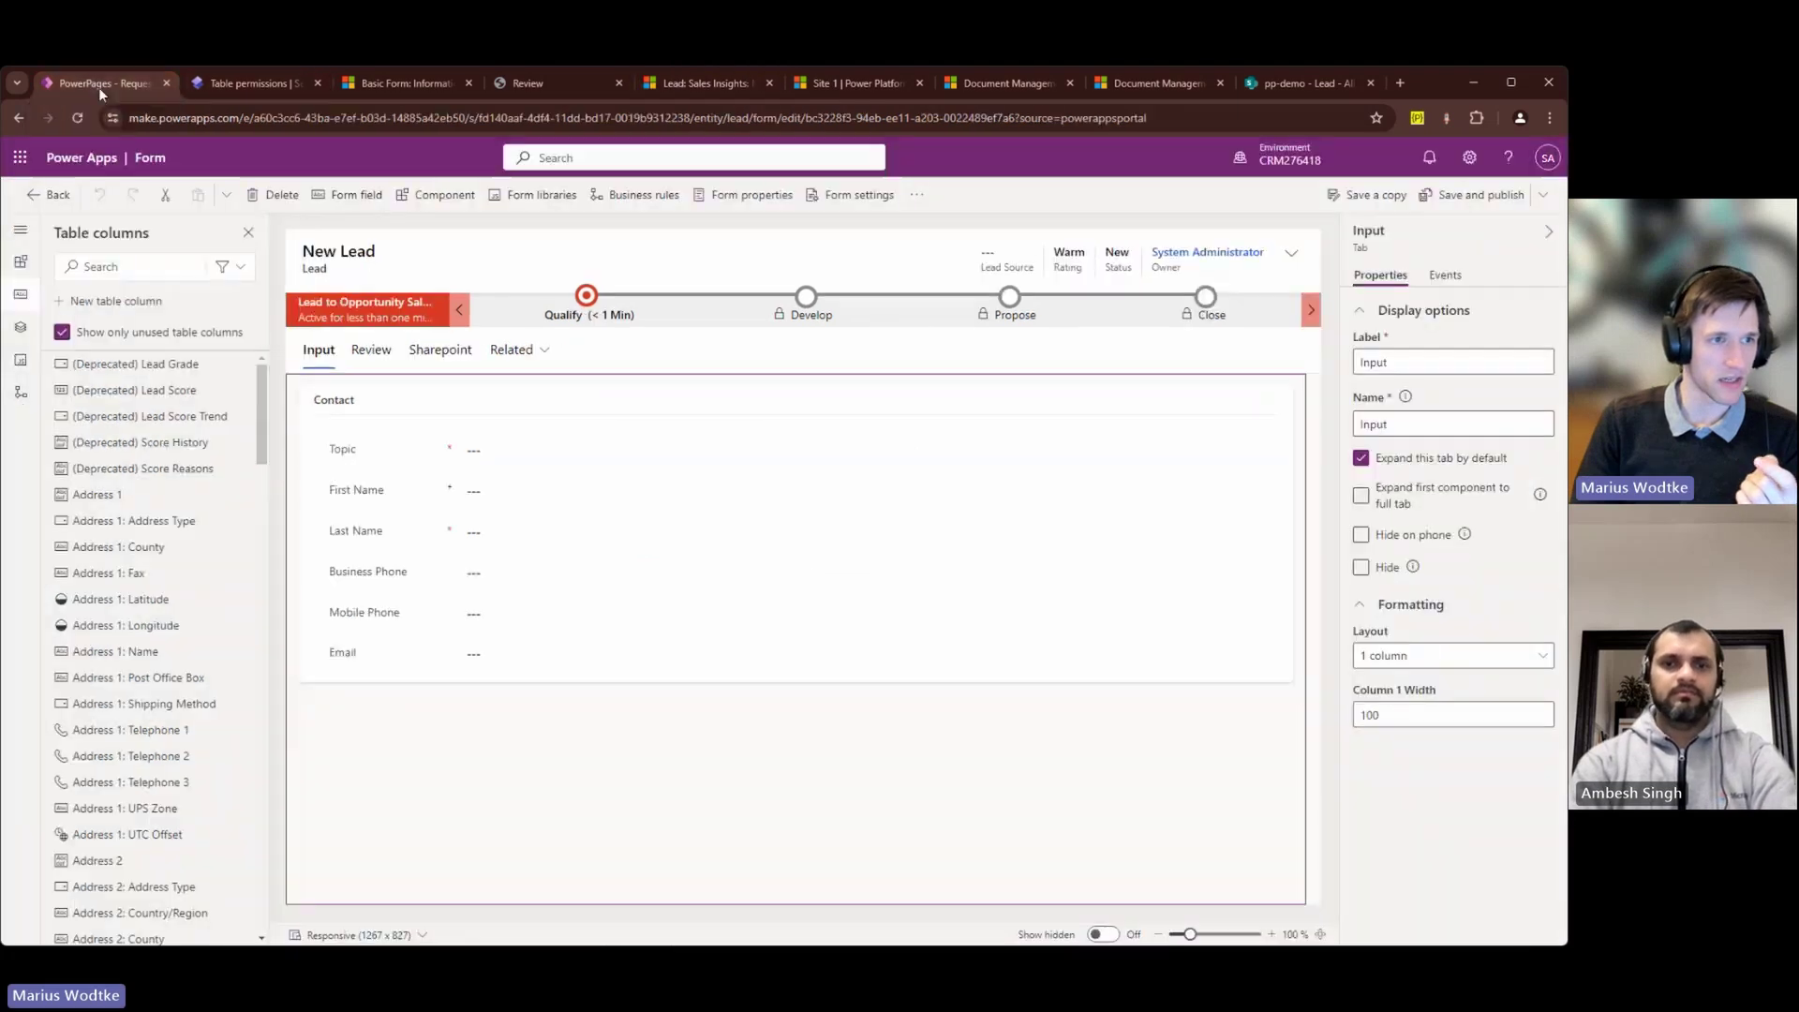
Step: Check the Notes settings of the Review tab's Timeline, then show the portal's Review record page
{"action": "left_click", "coordinate": [367, 354]}
{"action": "left_click", "coordinate": [1008, 429]}
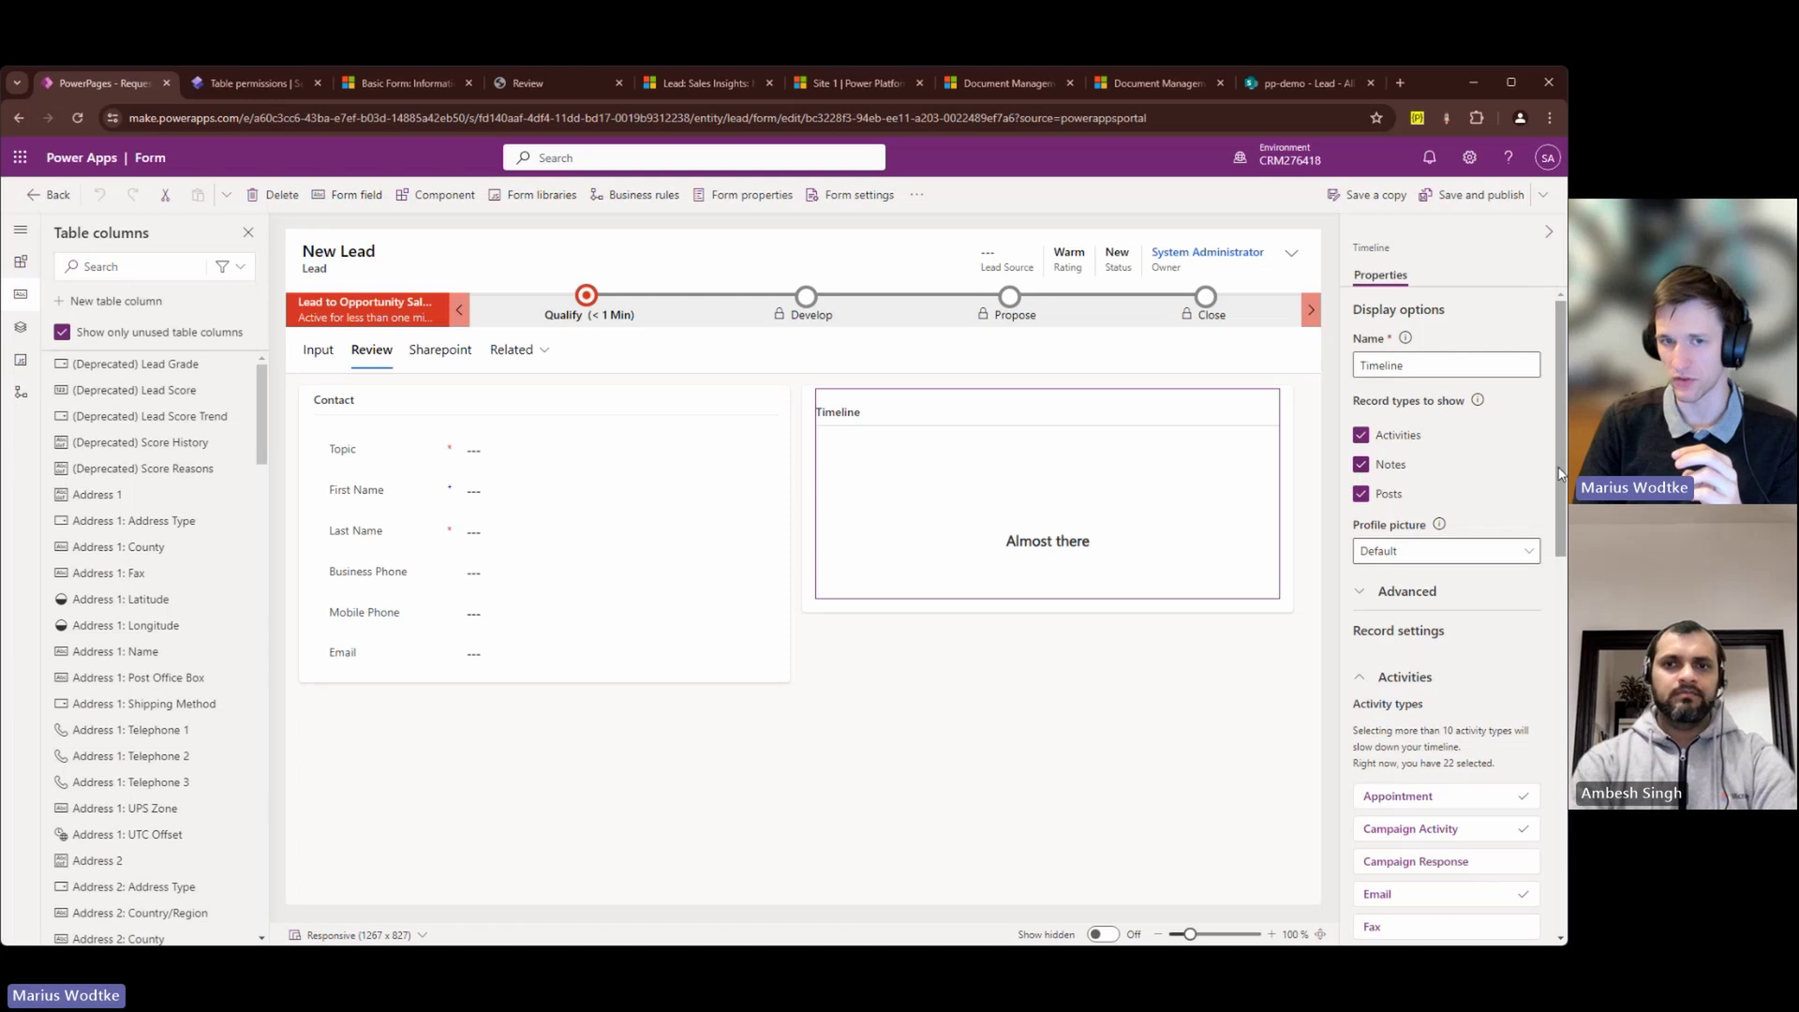
{"action": "left_click", "coordinate": [1386, 669]}
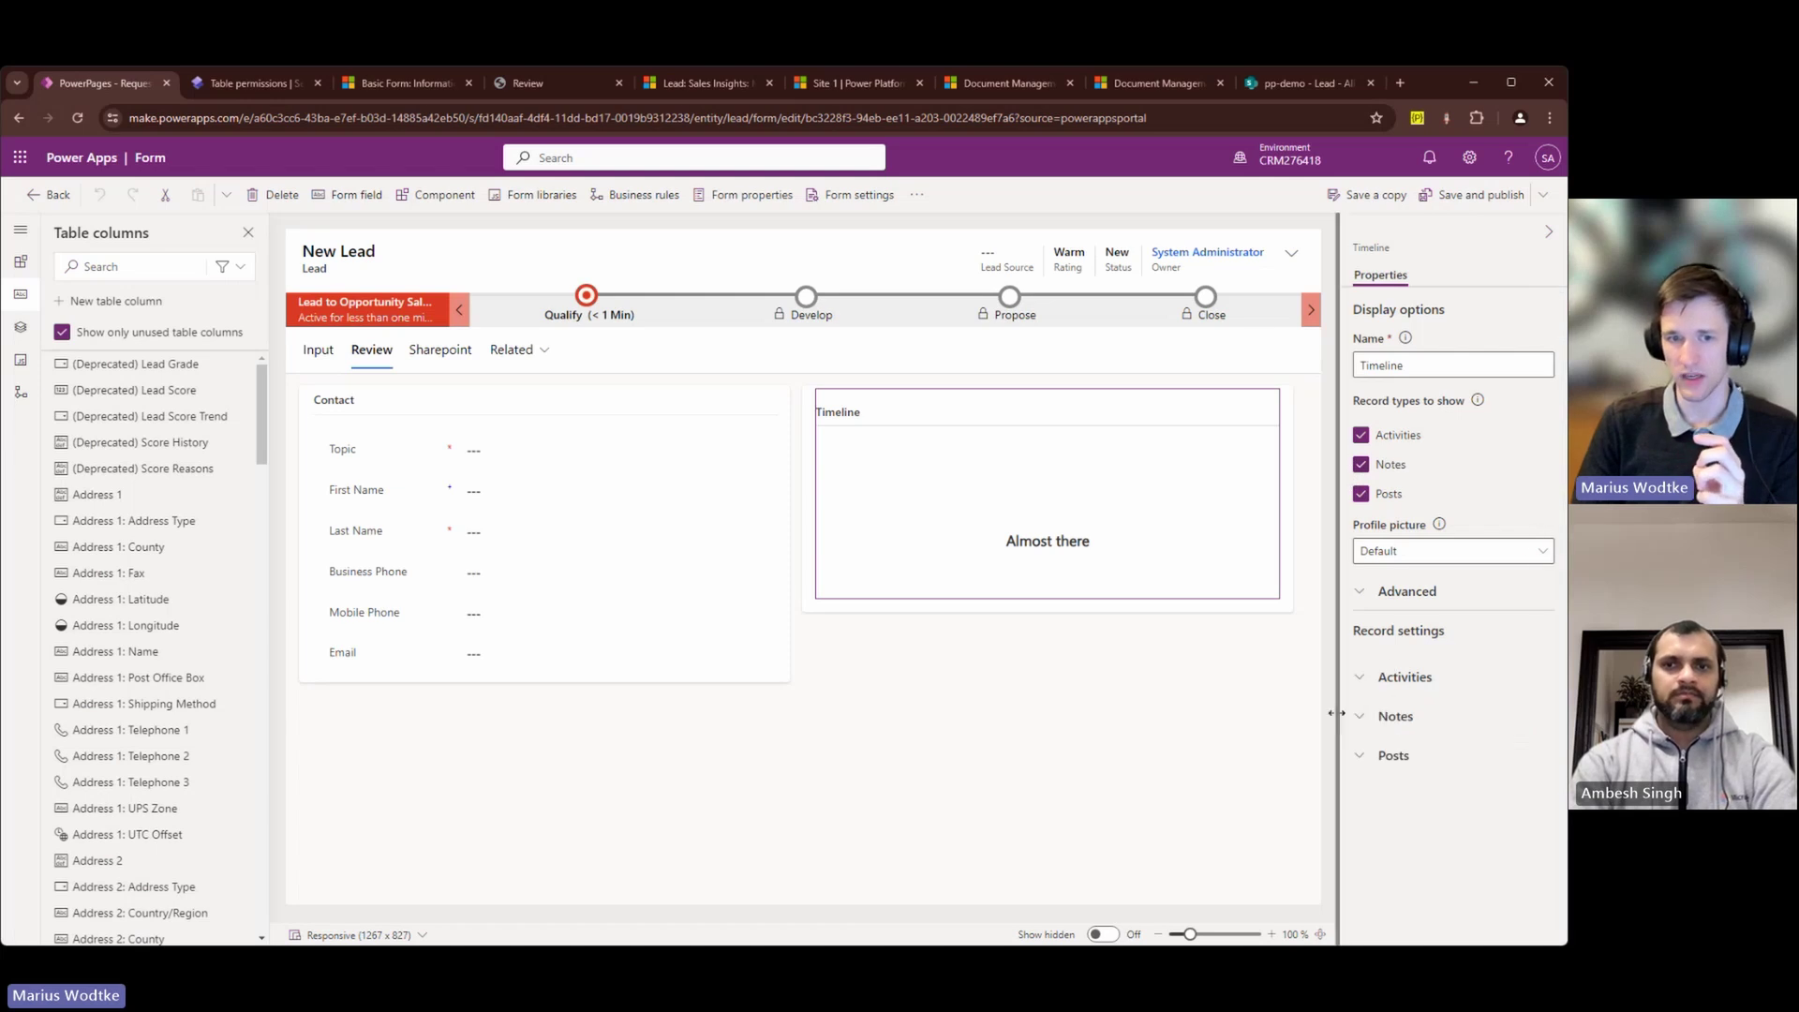
{"action": "left_click", "coordinate": [1363, 715]}
{"action": "scroll", "coordinate": [1476, 637], "scroll_direction": "down", "scroll_amount": 2}
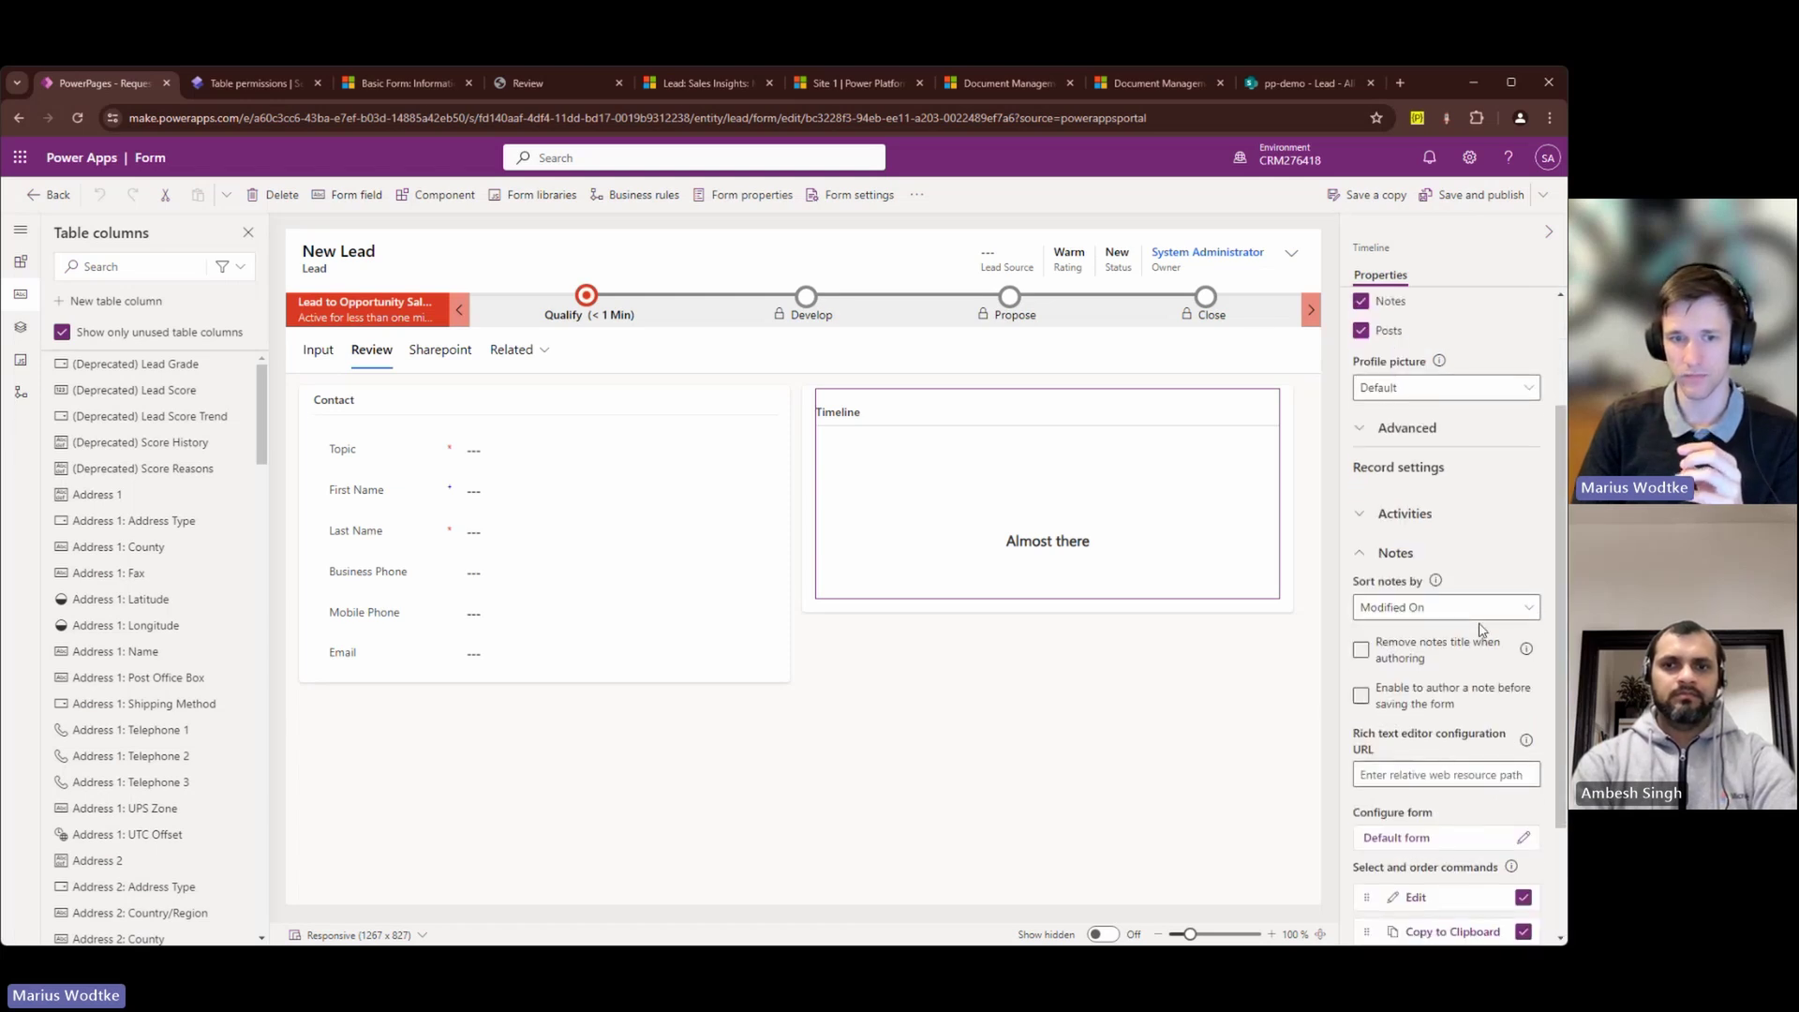
{"action": "scroll", "coordinate": [1480, 630], "scroll_direction": "up", "scroll_amount": 2}
{"action": "key", "text": "ctrl+4"}
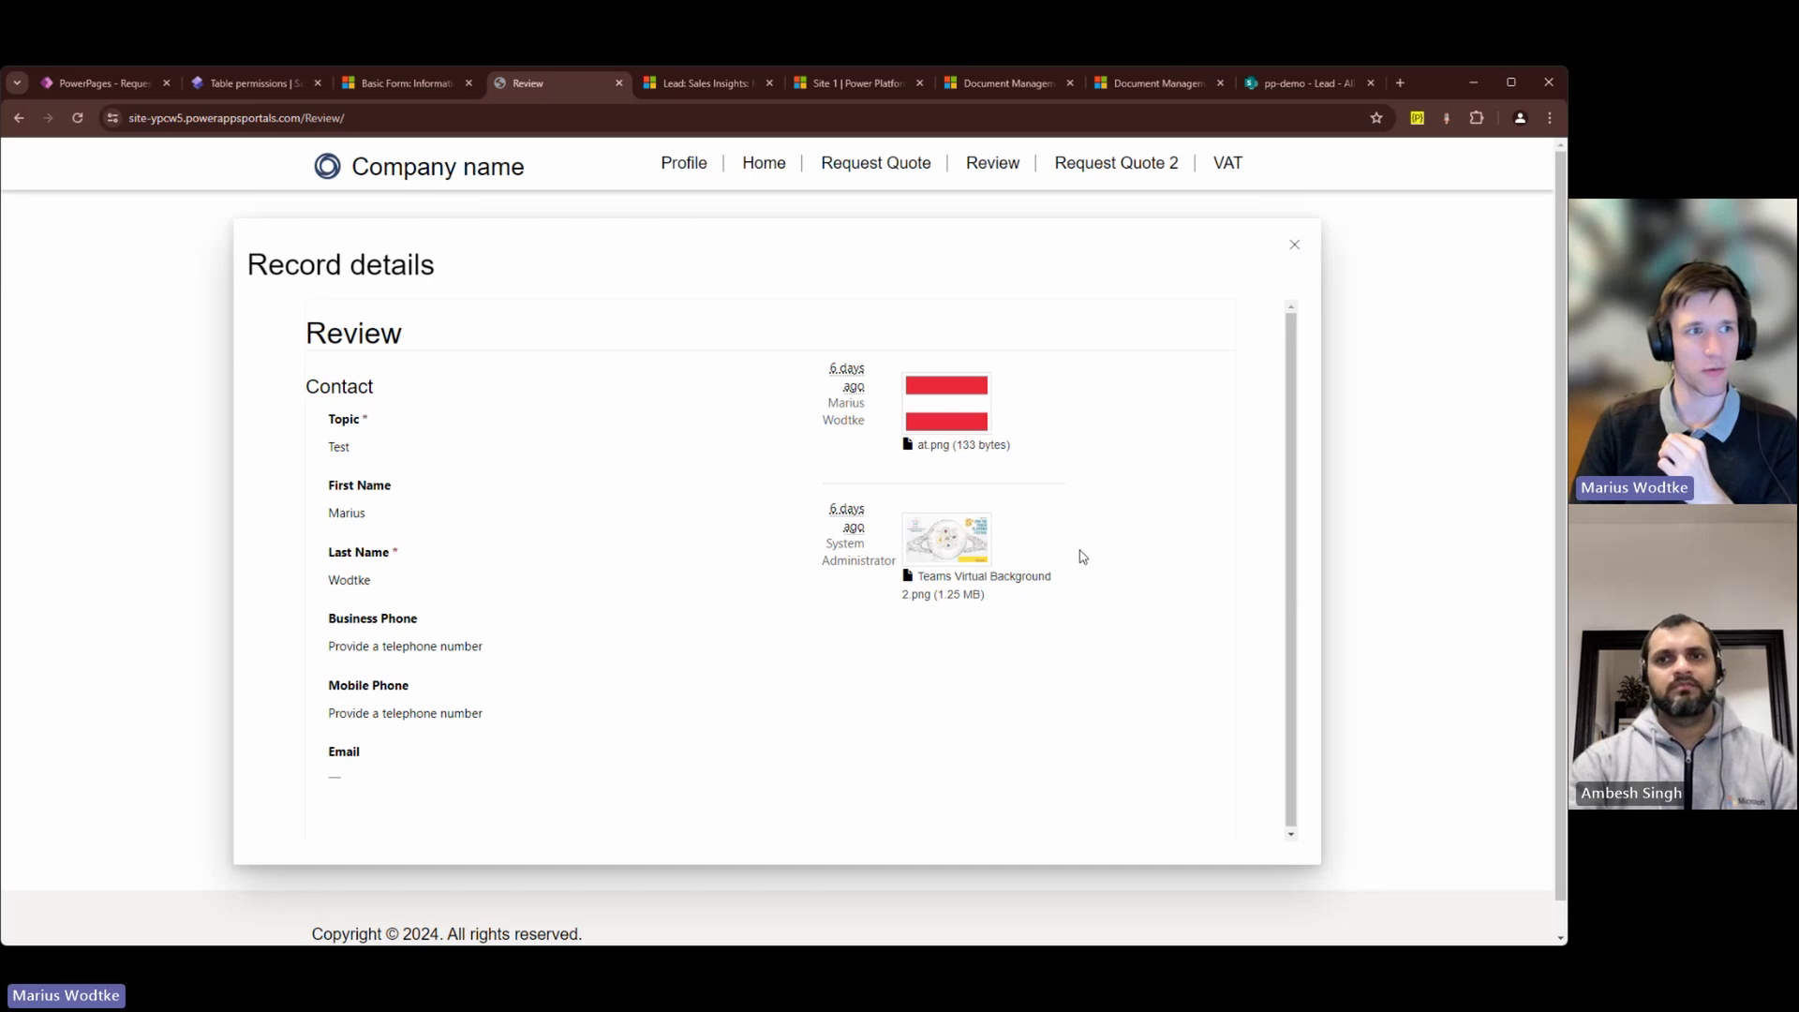
Step: Inspect the Account Parent (Contact access) and Contacts by Parent table permissions, cancelling both unchanged
{"action": "left_click", "coordinate": [276, 83]}
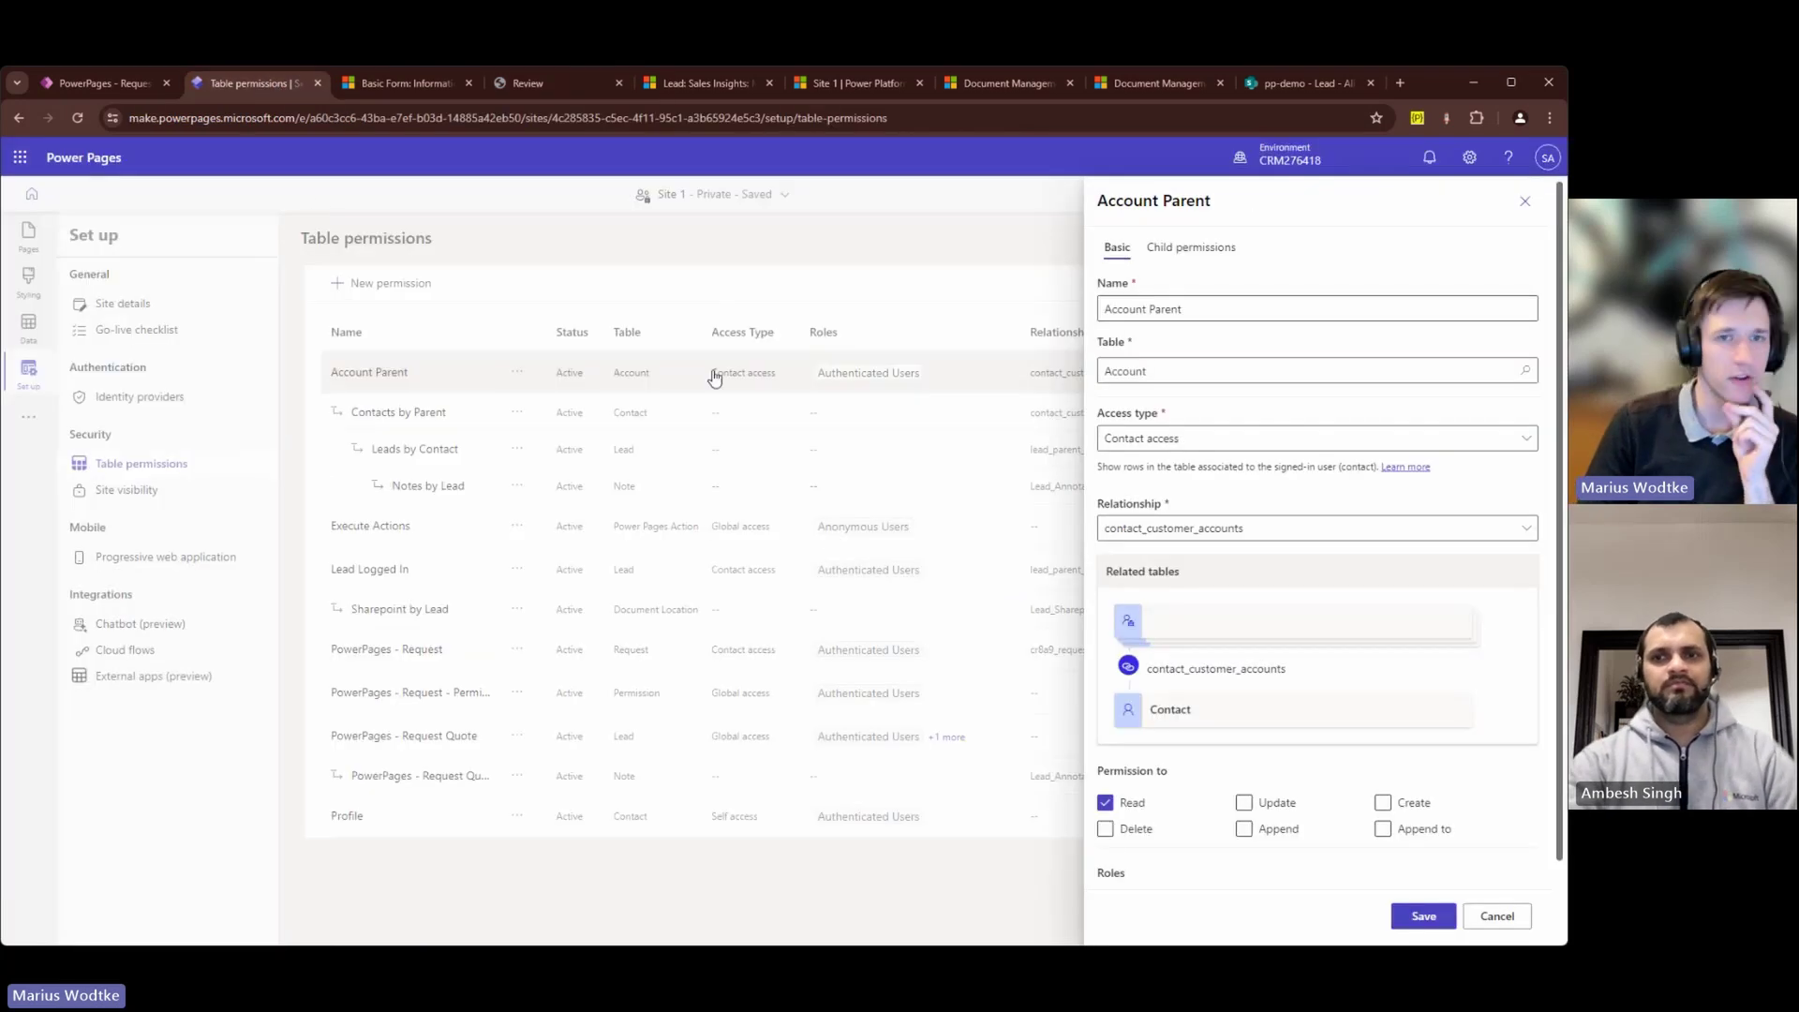
{"action": "left_click", "coordinate": [1524, 200]}
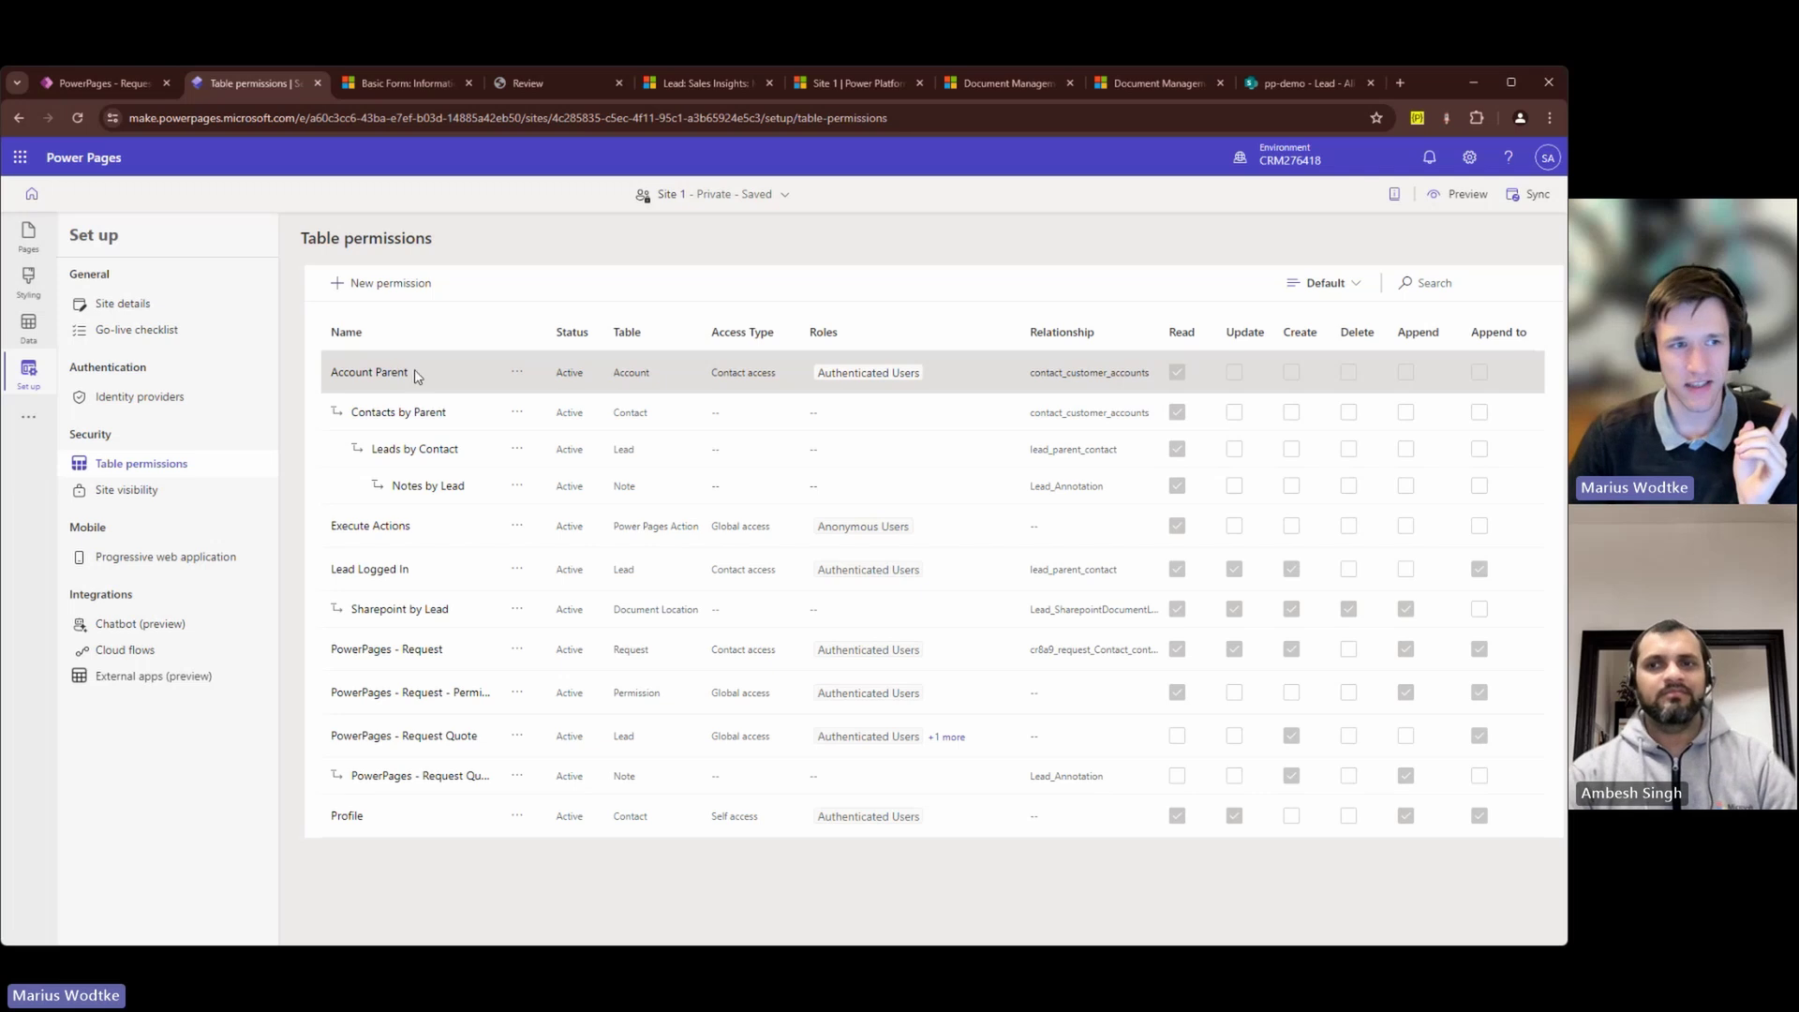
{"action": "left_click", "coordinate": [396, 382]}
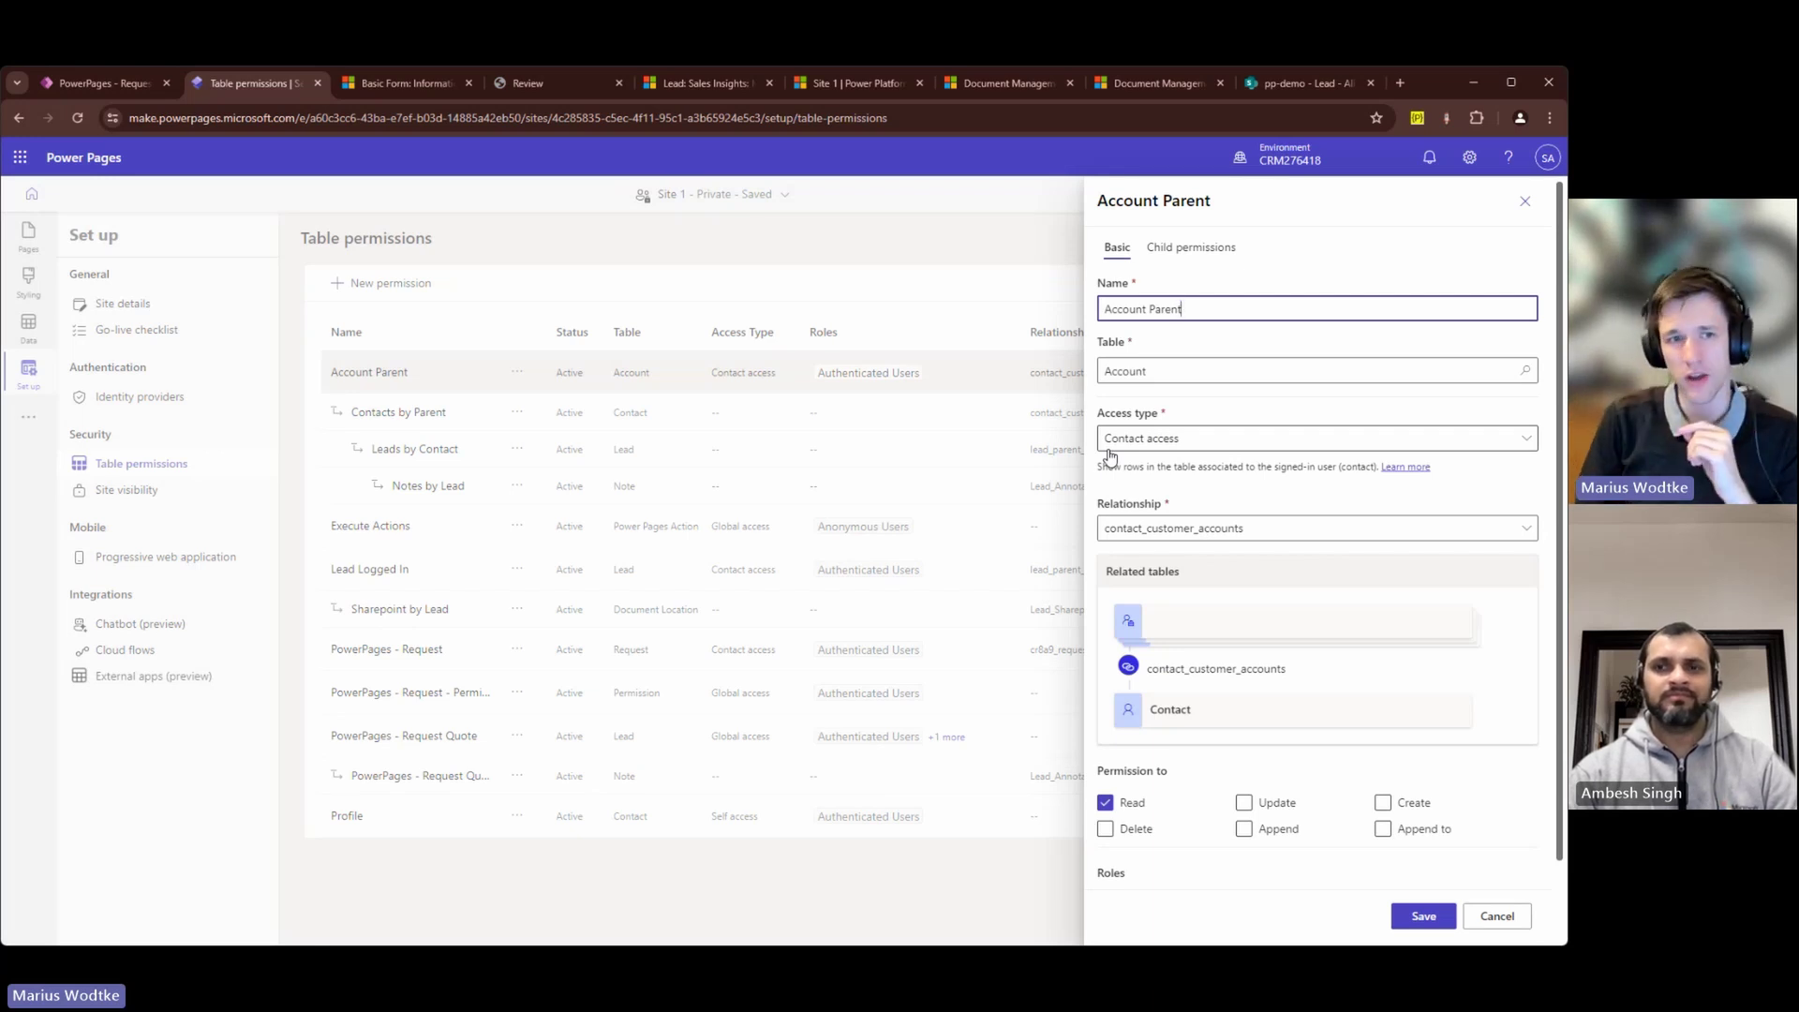
{"action": "left_click", "coordinate": [1241, 440]}
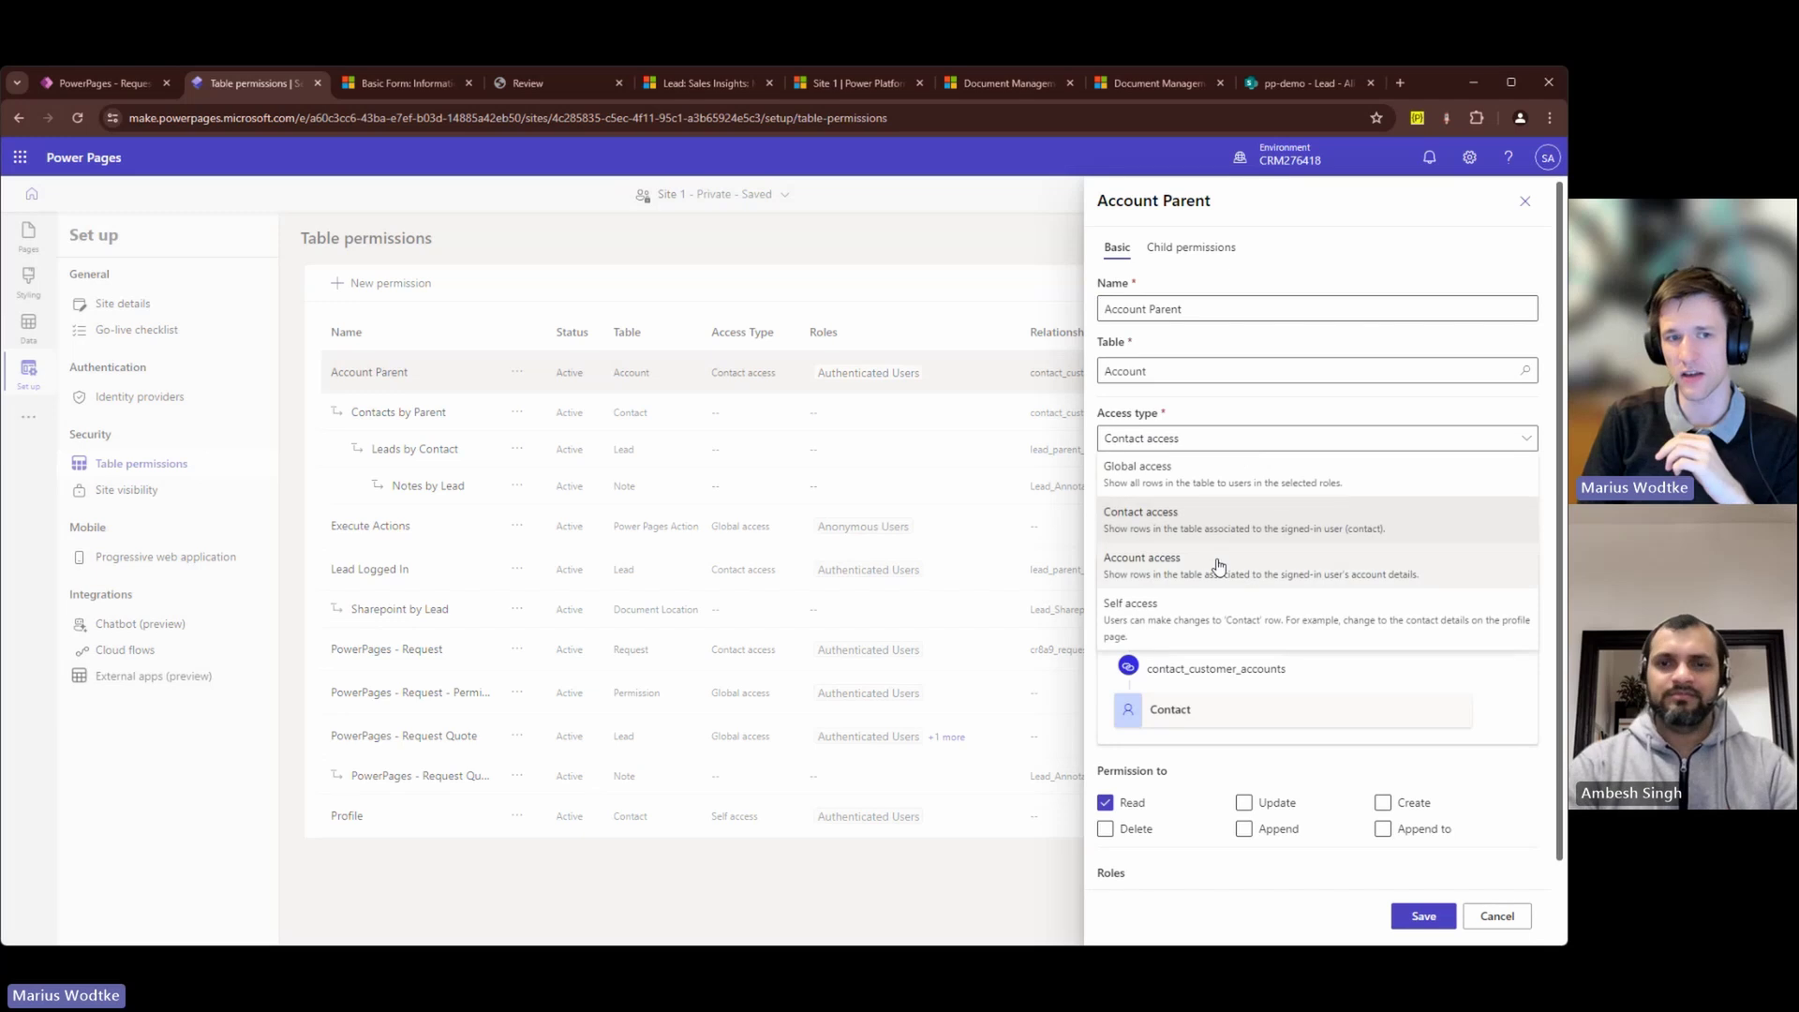
{"action": "left_click", "coordinate": [1352, 743]}
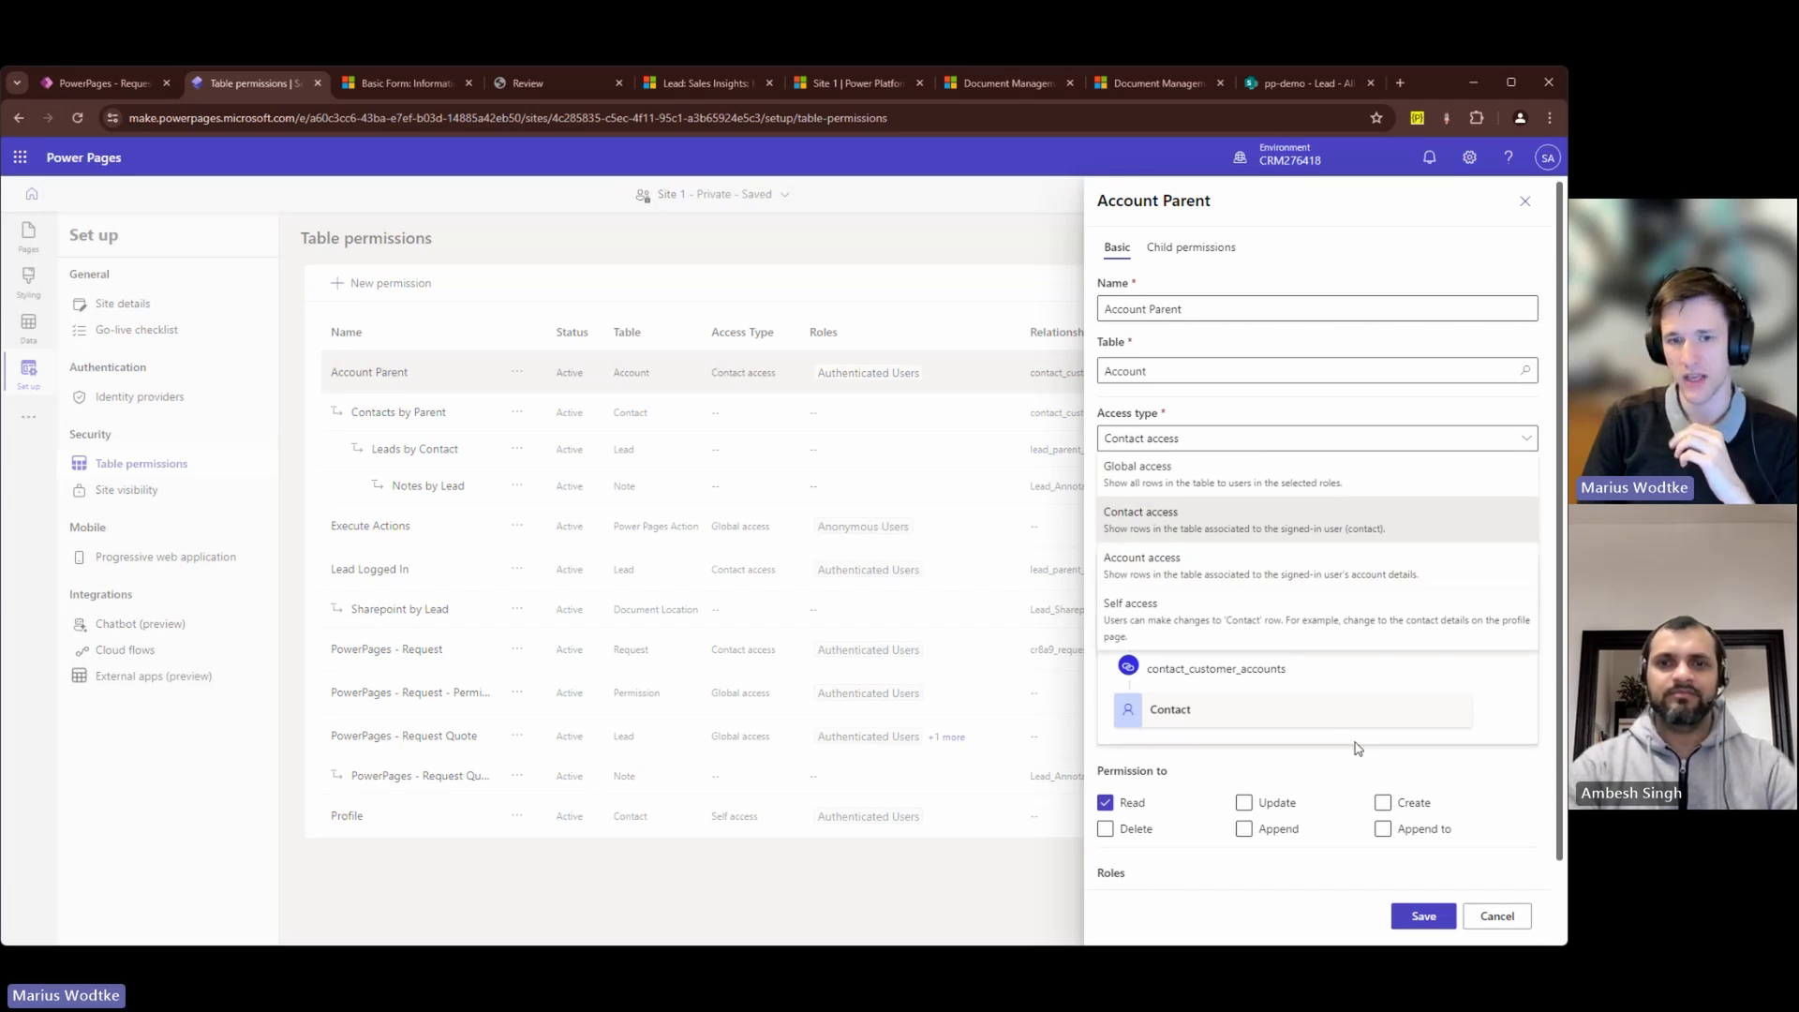
{"action": "left_click", "coordinate": [1497, 916]}
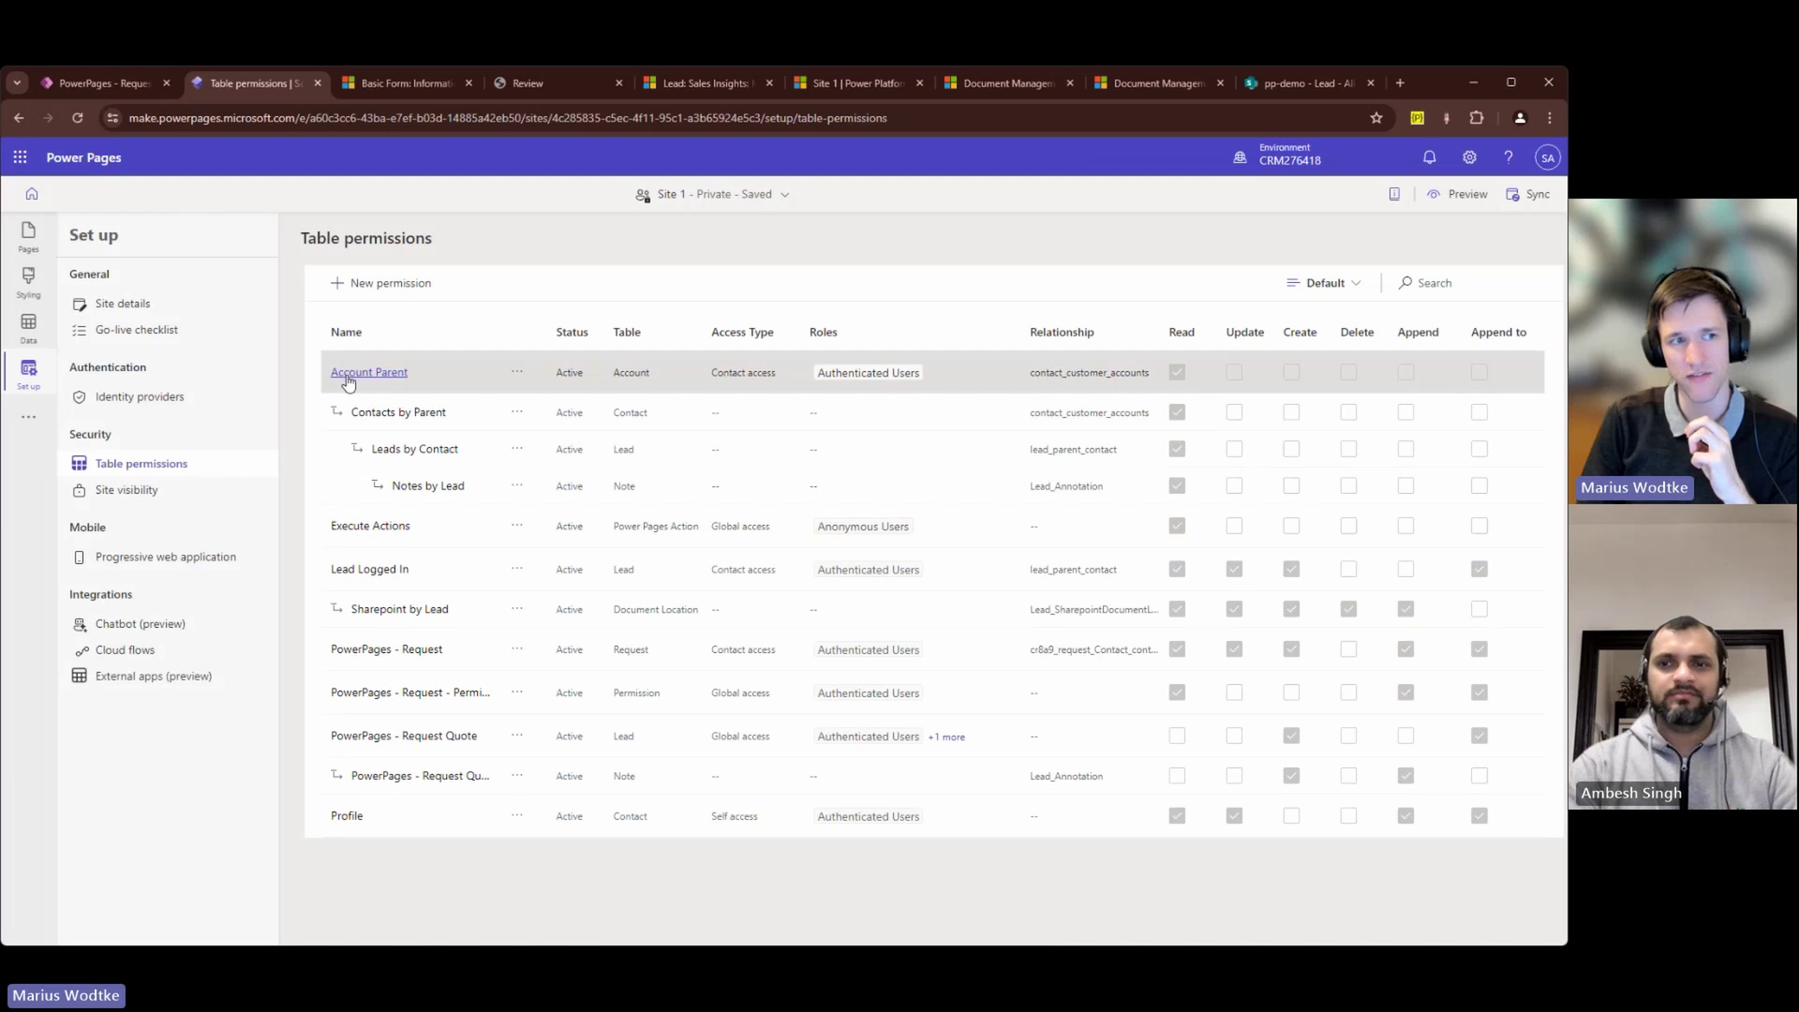
{"action": "left_click", "coordinate": [381, 414]}
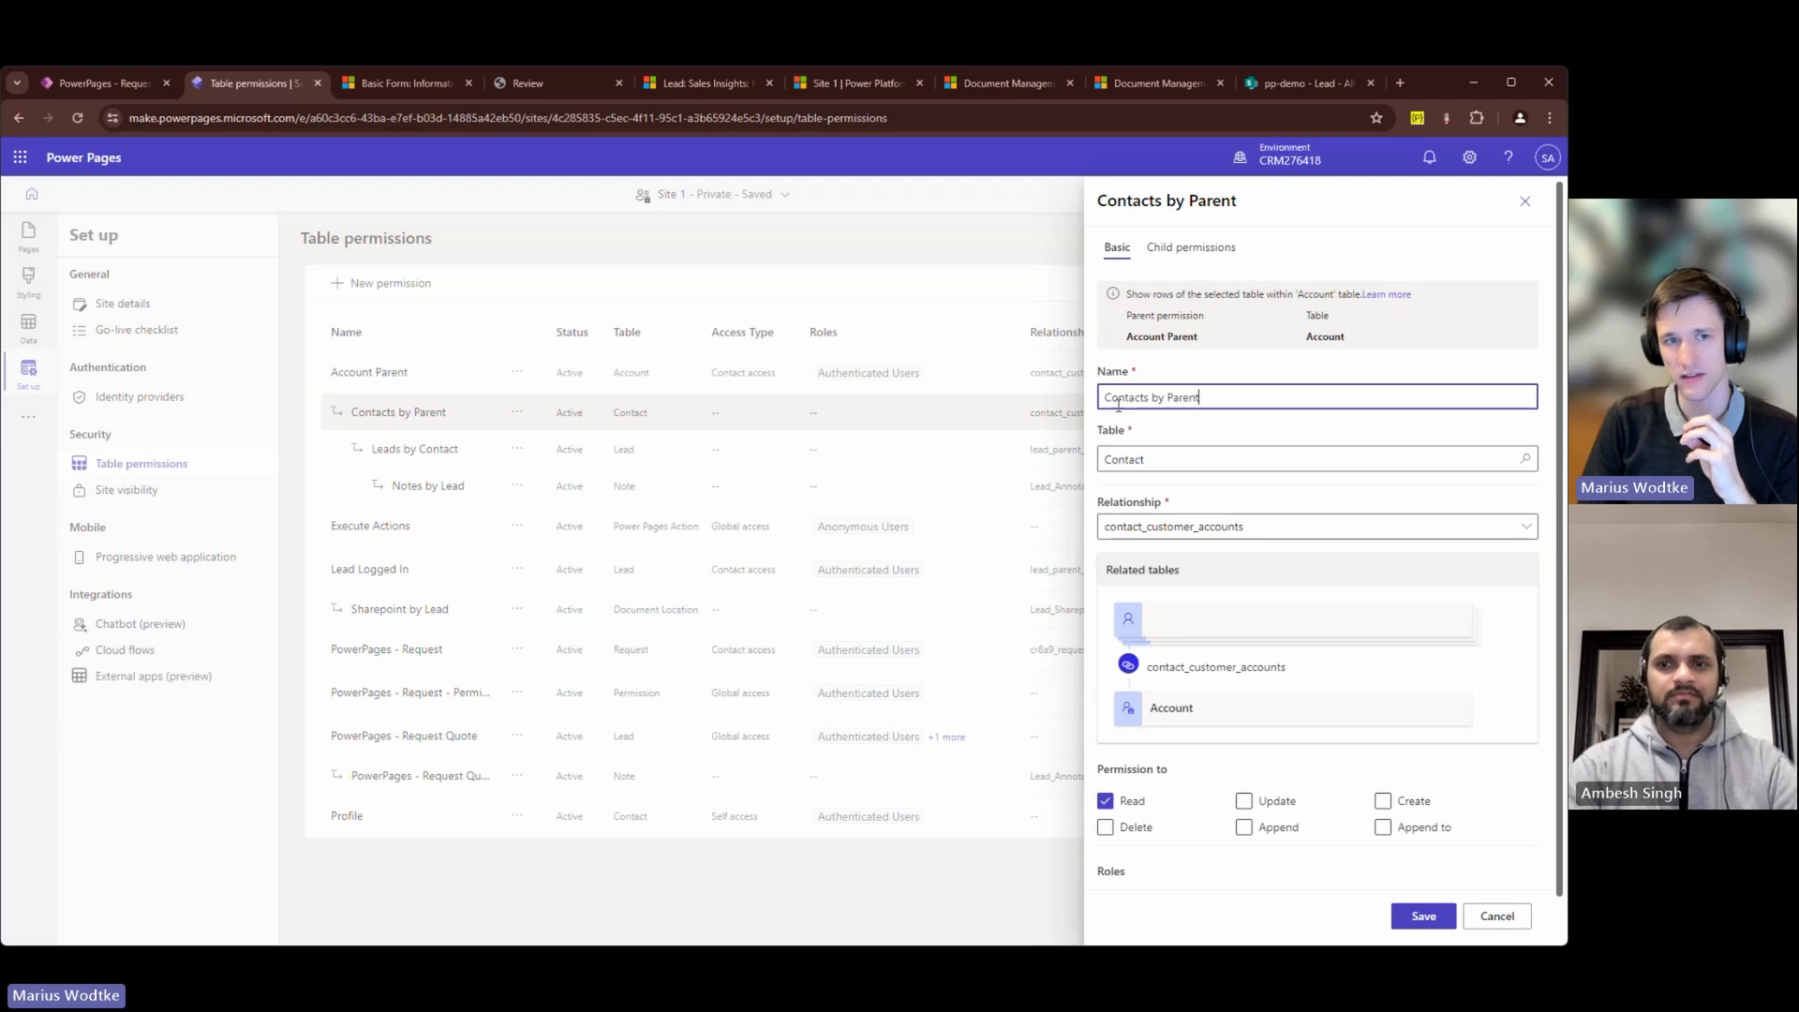
{"action": "left_click", "coordinate": [1499, 918]}
{"action": "left_click", "coordinate": [361, 284]}
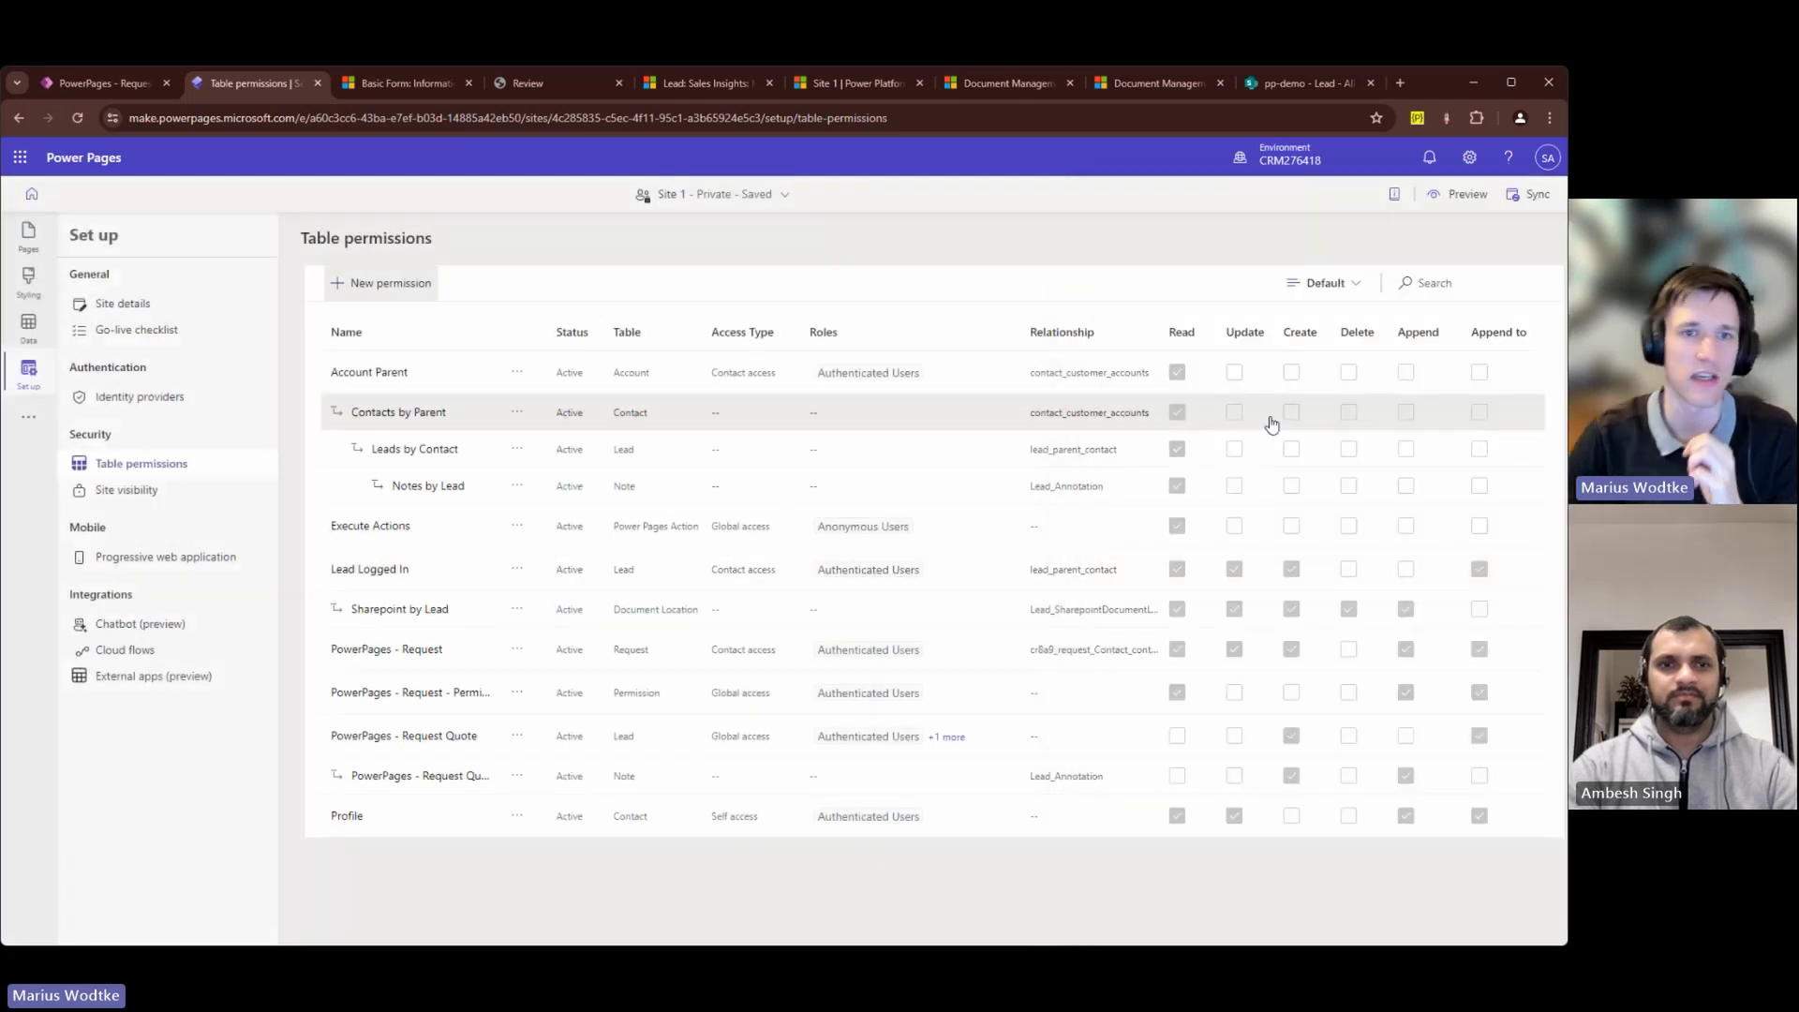
{"action": "left_click", "coordinate": [1168, 368]}
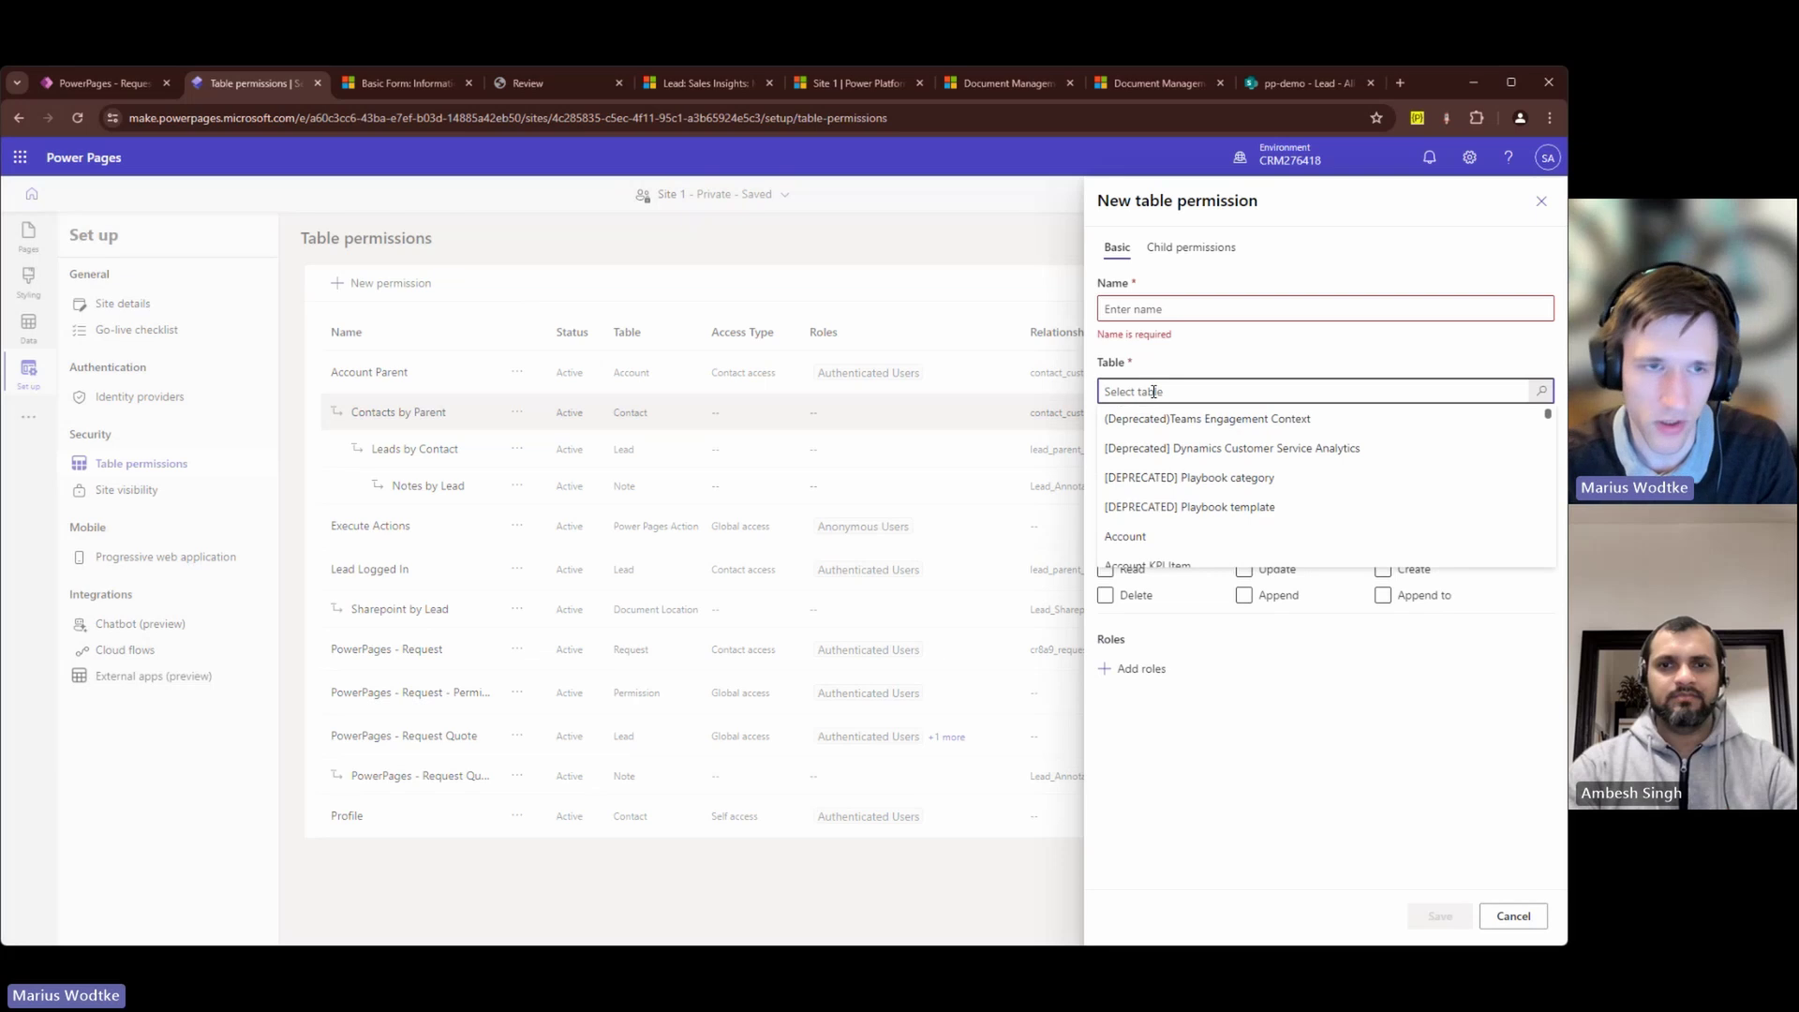
{"action": "type", "text": "Contact"}
{"action": "left_click", "coordinate": [1172, 463]}
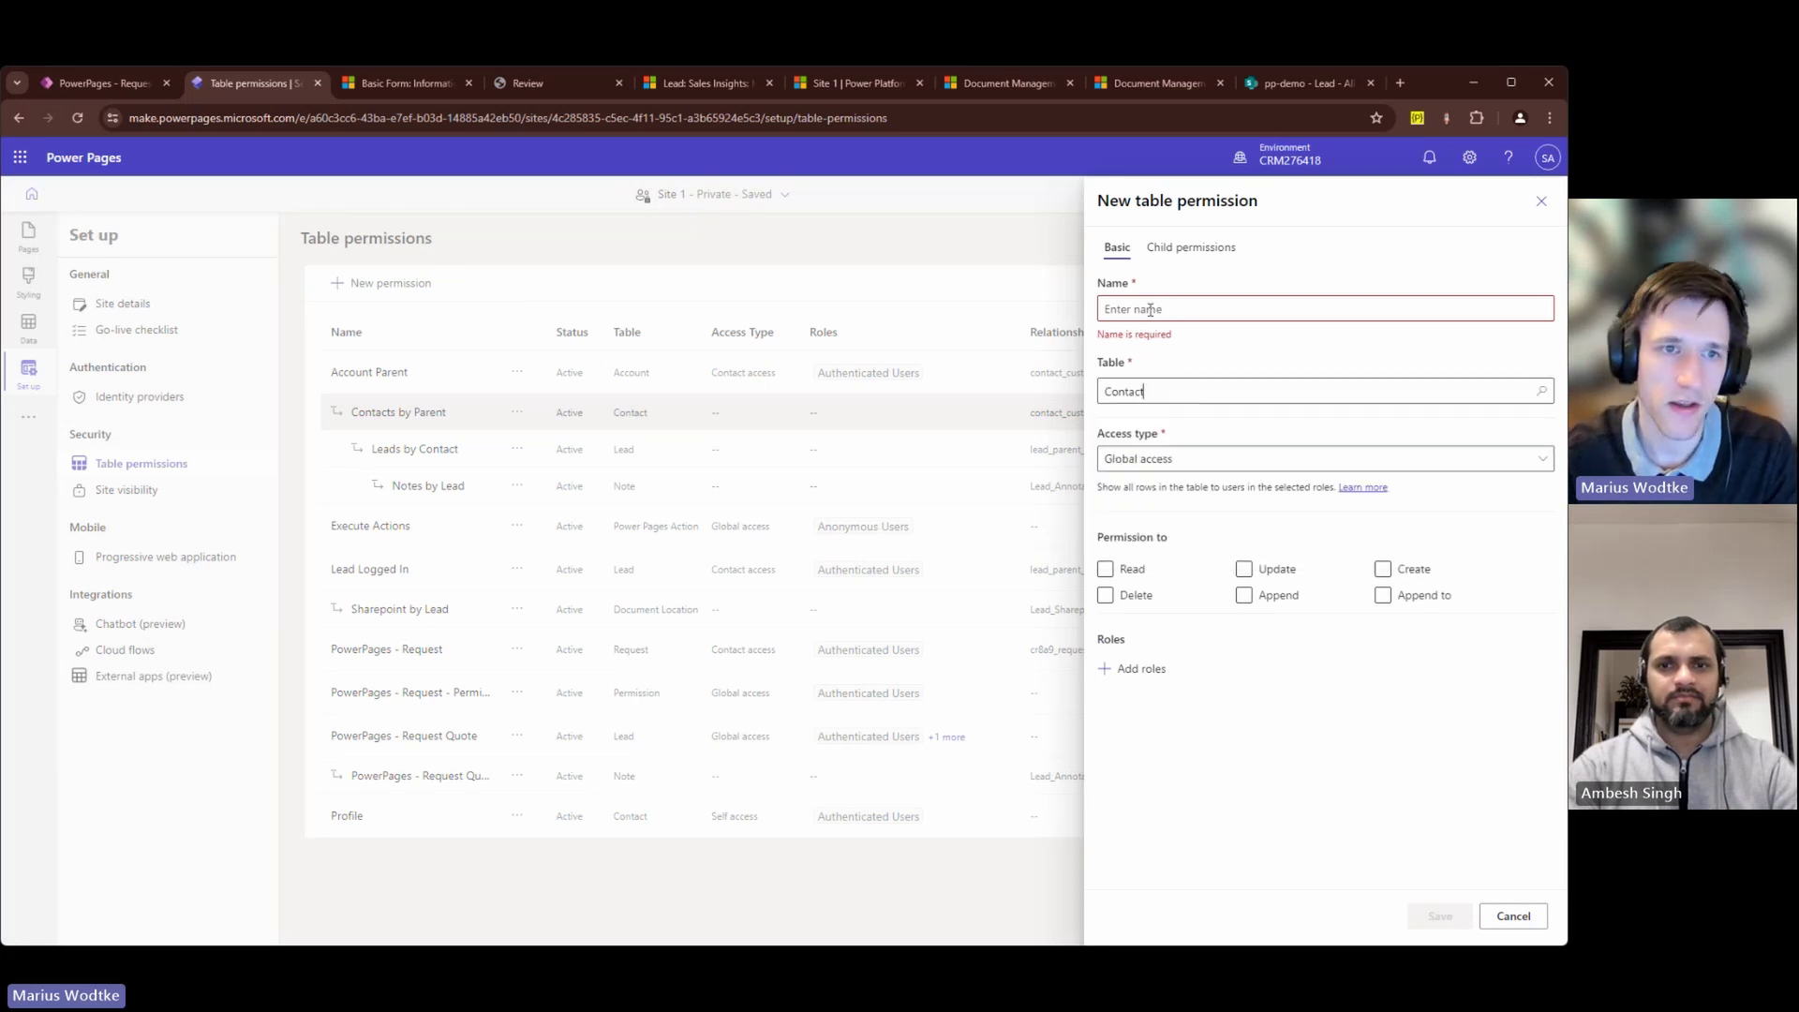
{"action": "left_click", "coordinate": [1151, 309]}
{"action": "type", "text": "afdsa"}
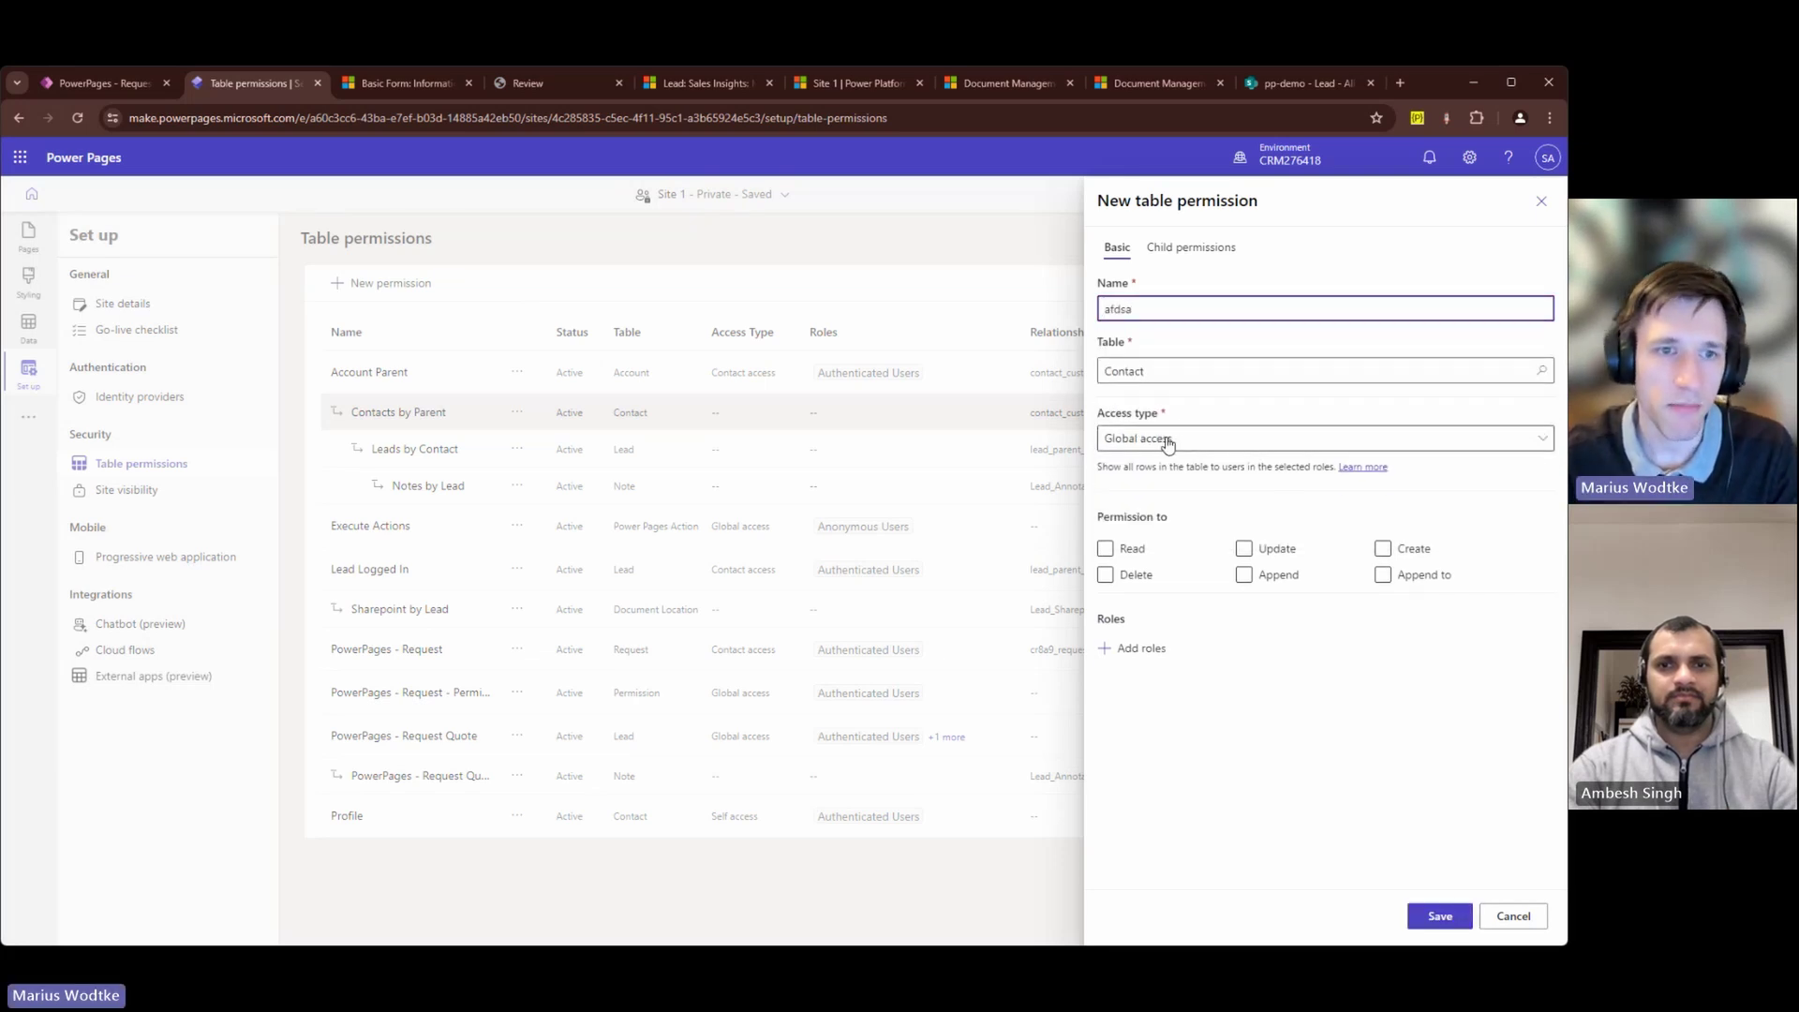
{"action": "left_click", "coordinate": [1167, 441]}
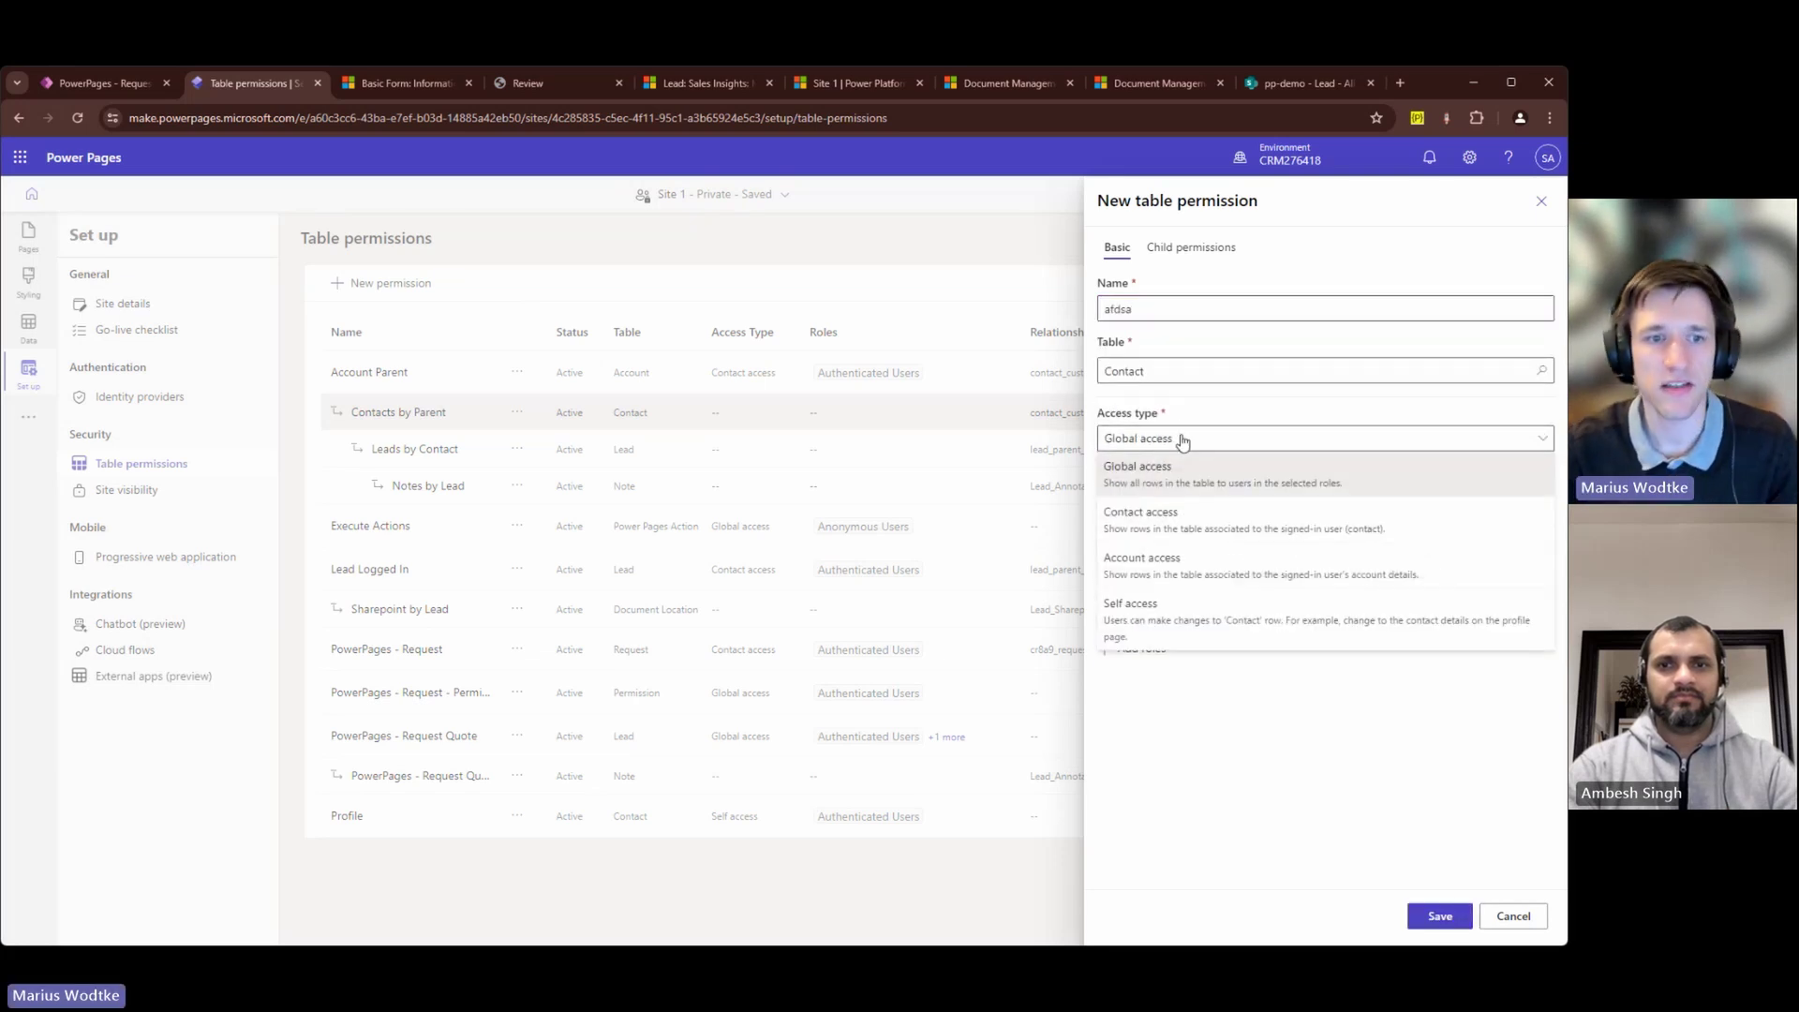
{"action": "left_click", "coordinate": [1222, 573]}
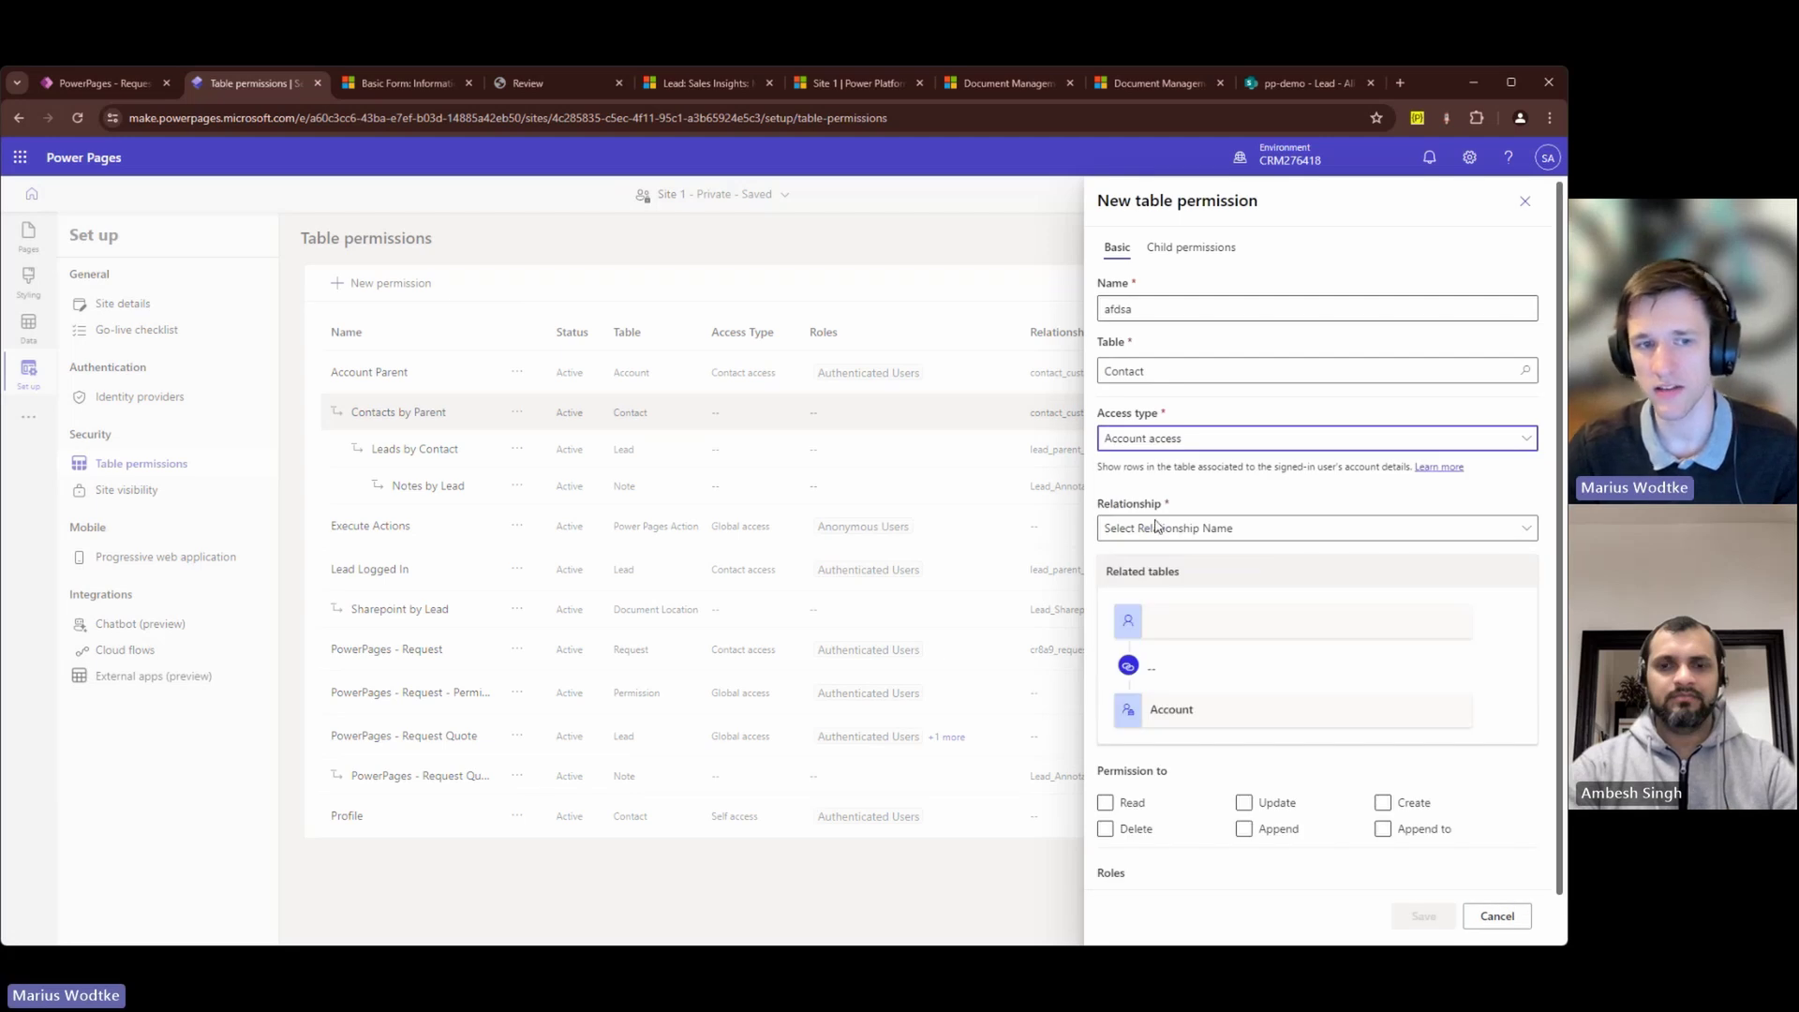
{"action": "left_click", "coordinate": [1159, 528]}
{"action": "left_click", "coordinate": [1216, 588]}
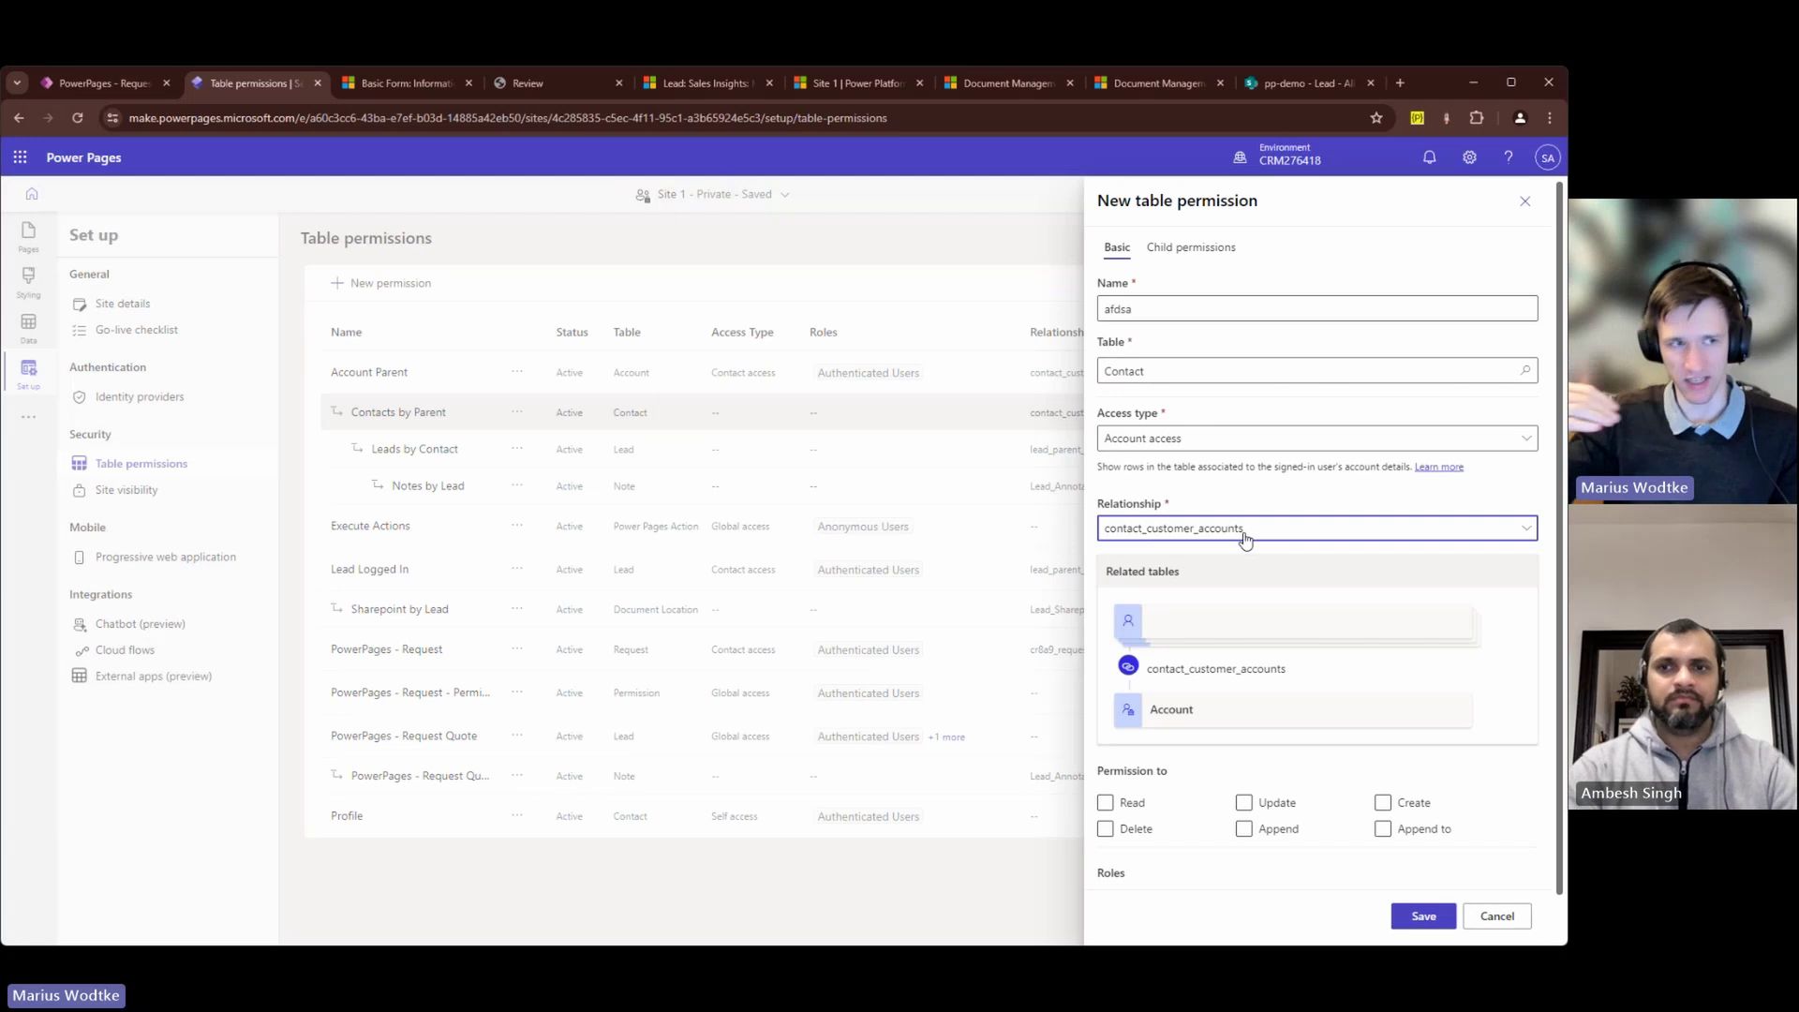
{"action": "left_click", "coordinate": [1496, 915]}
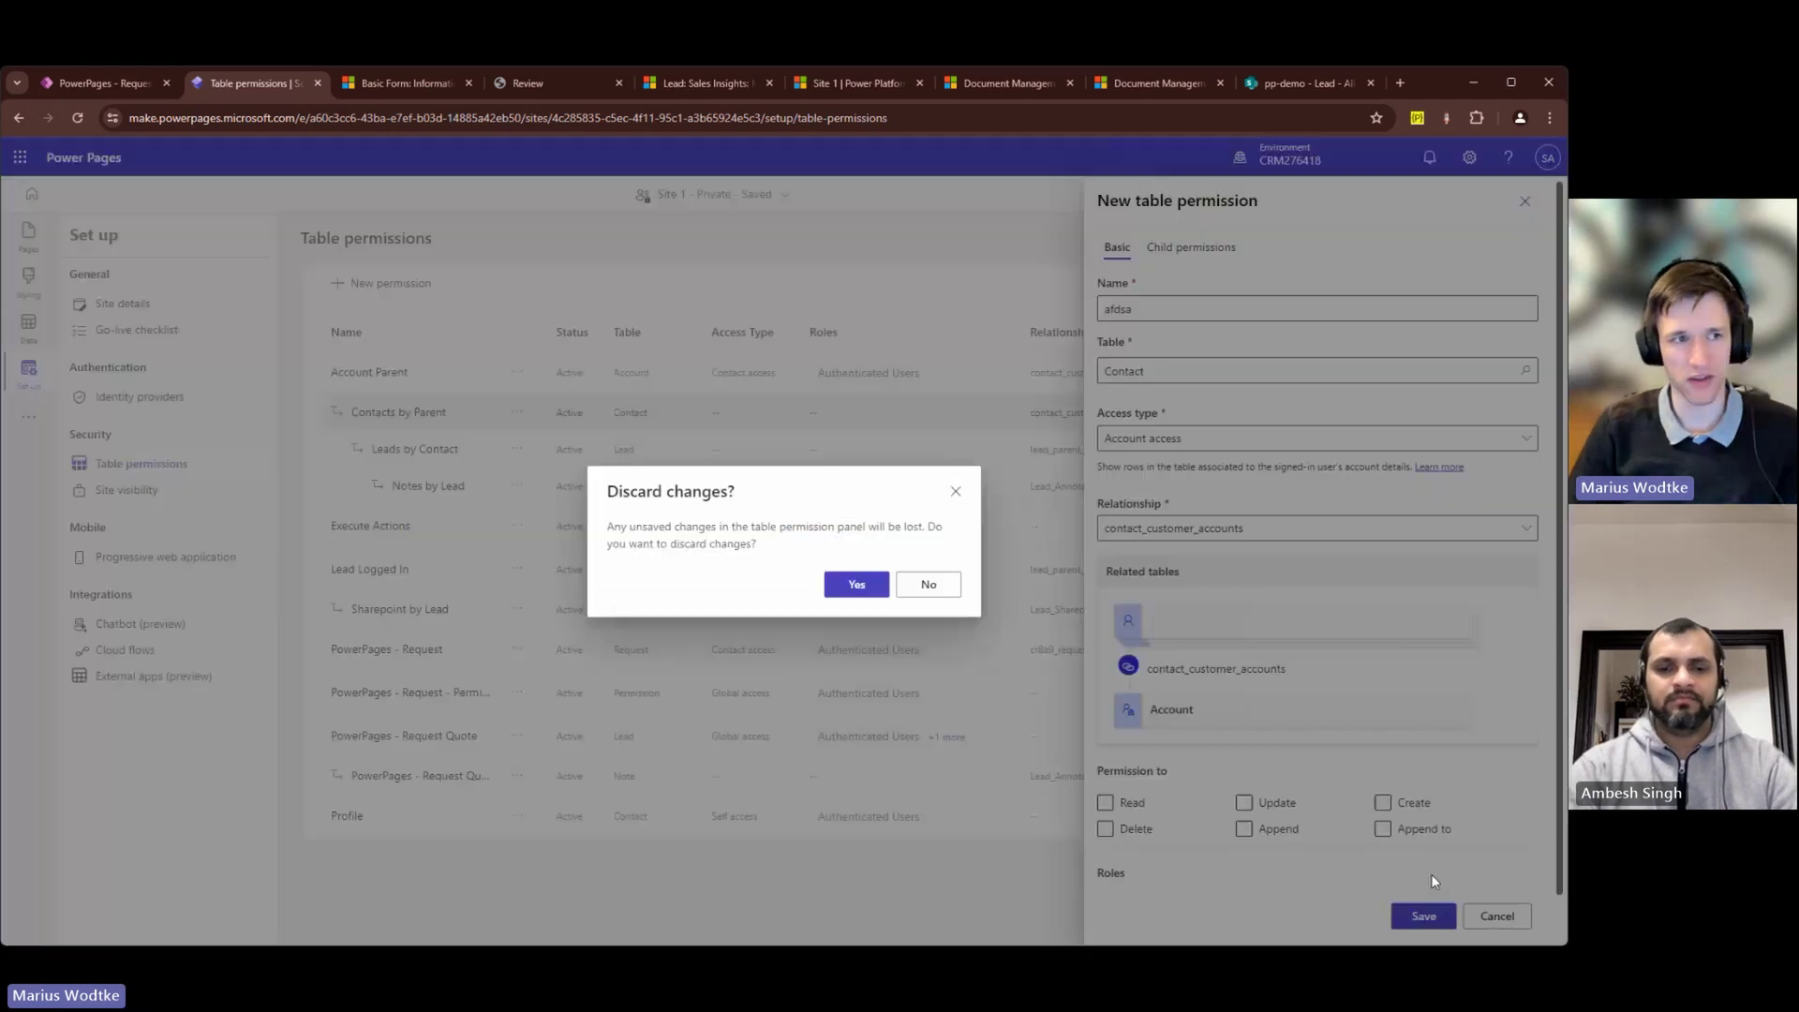
{"action": "left_click", "coordinate": [877, 590]}
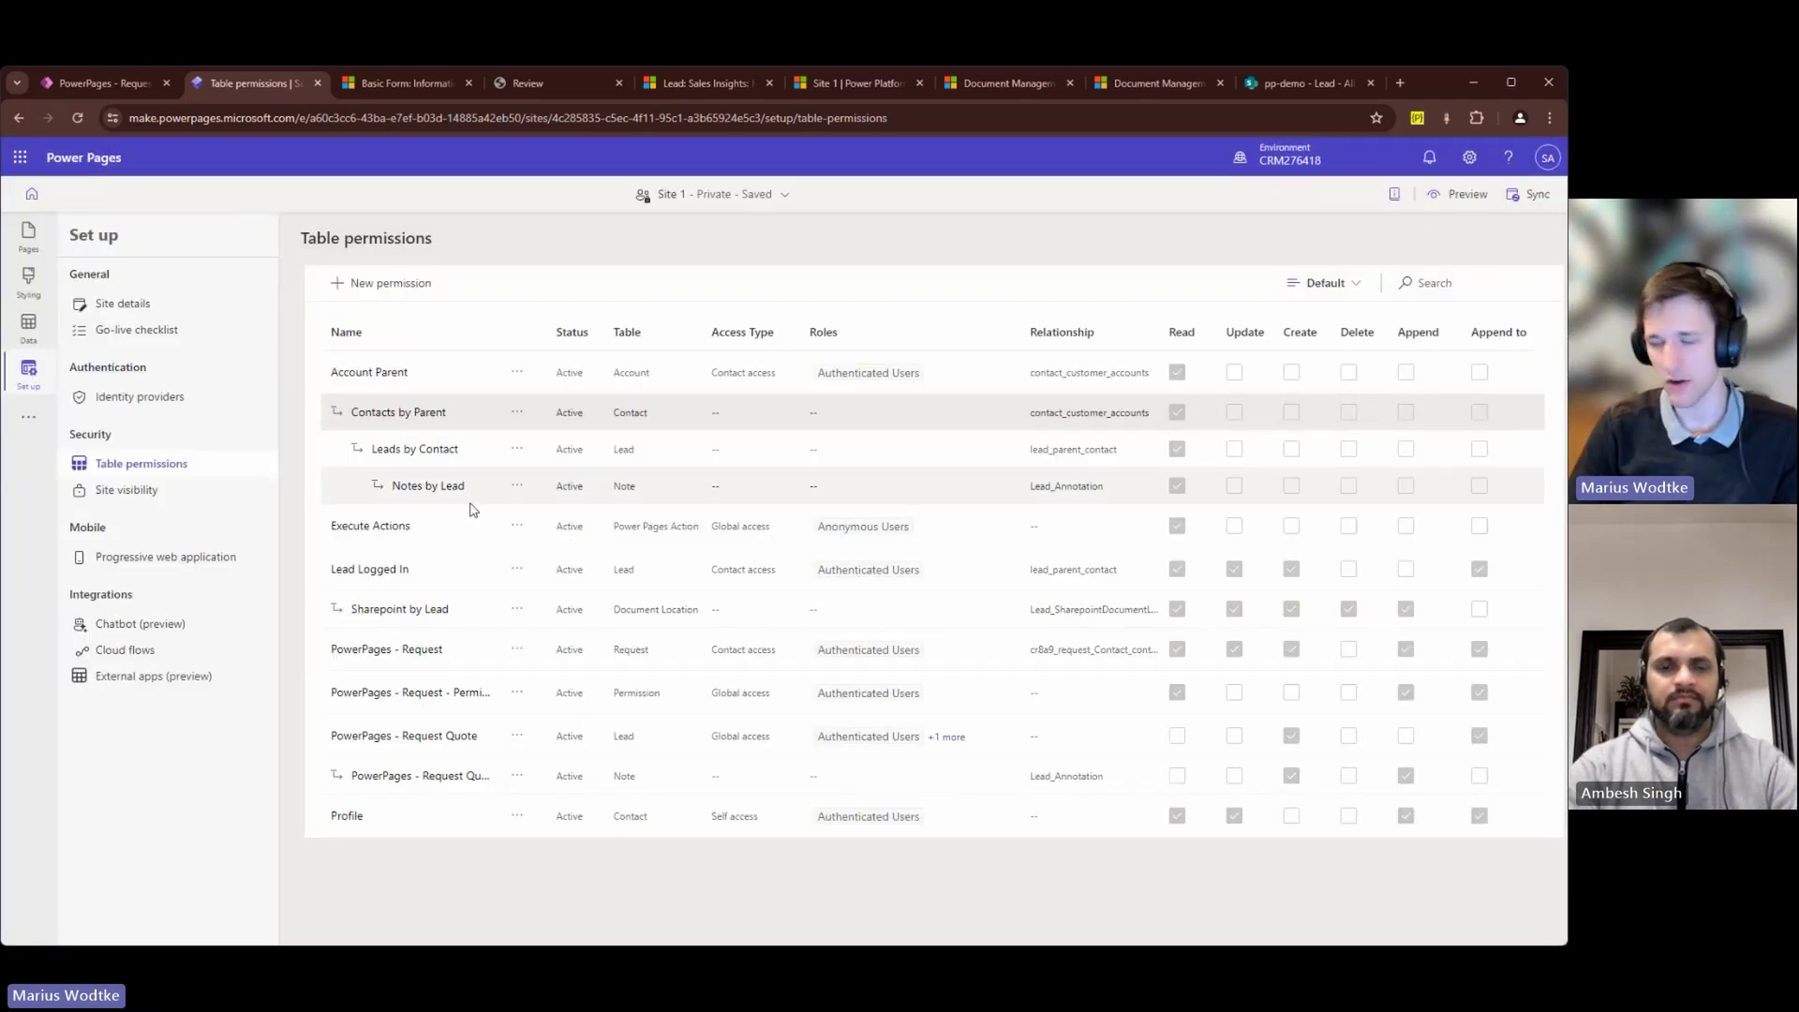